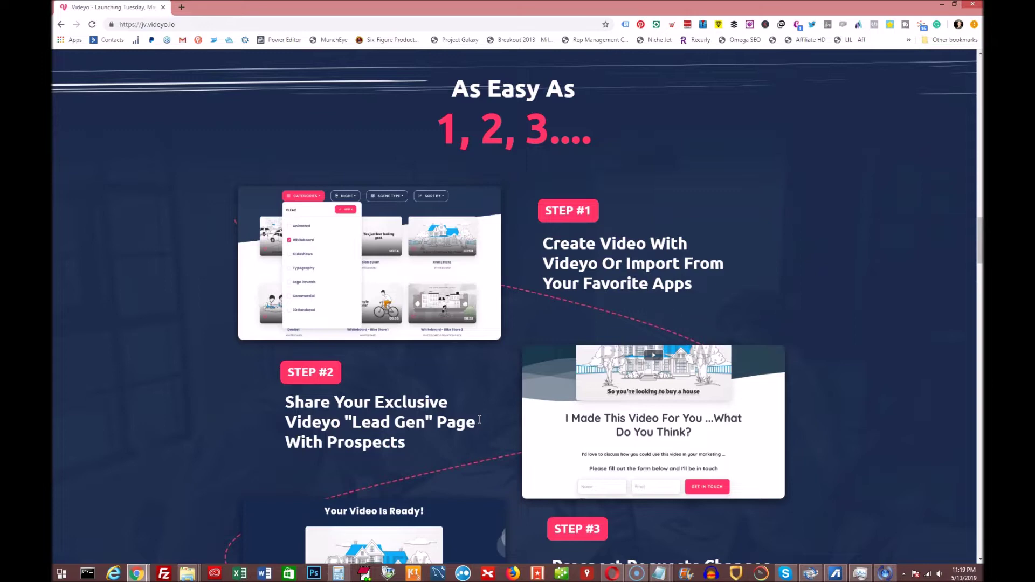
Scroll the launch page to STEP #3 and STEP #4, then enter the Videyo app home
scroll(210, 423, "down", 4)
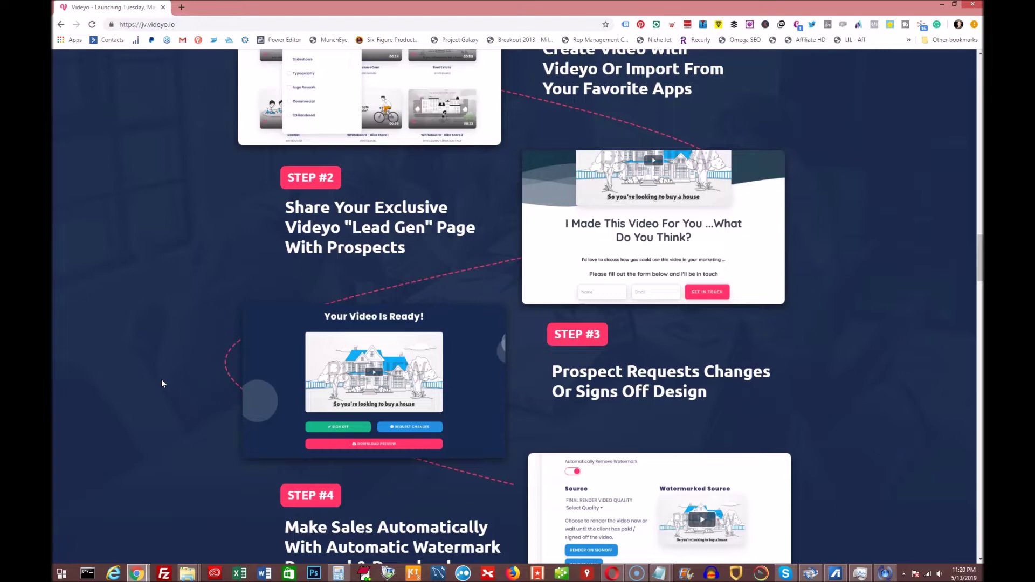
scroll(165, 384, "down", 1)
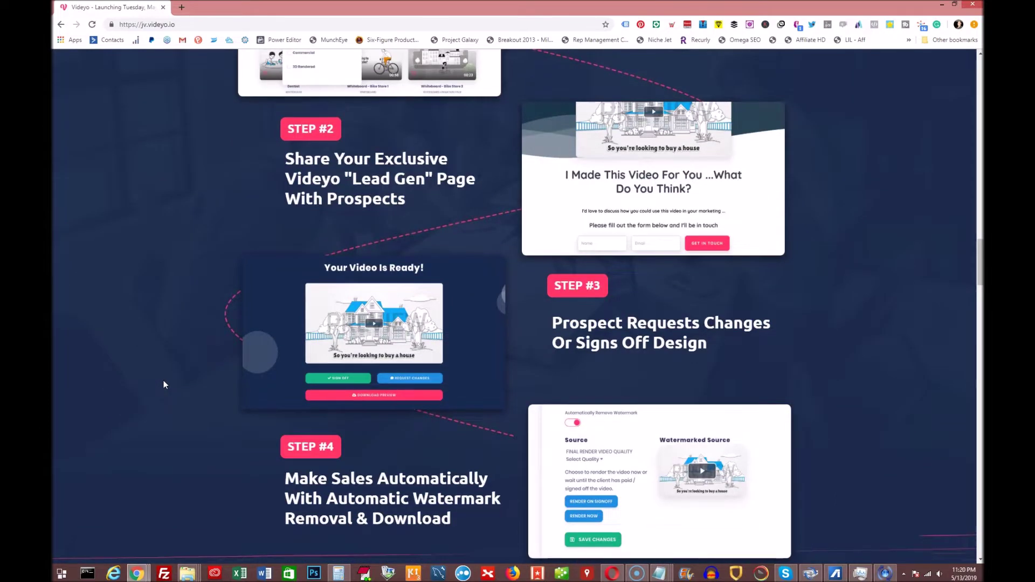
scroll(164, 384, "down", 1)
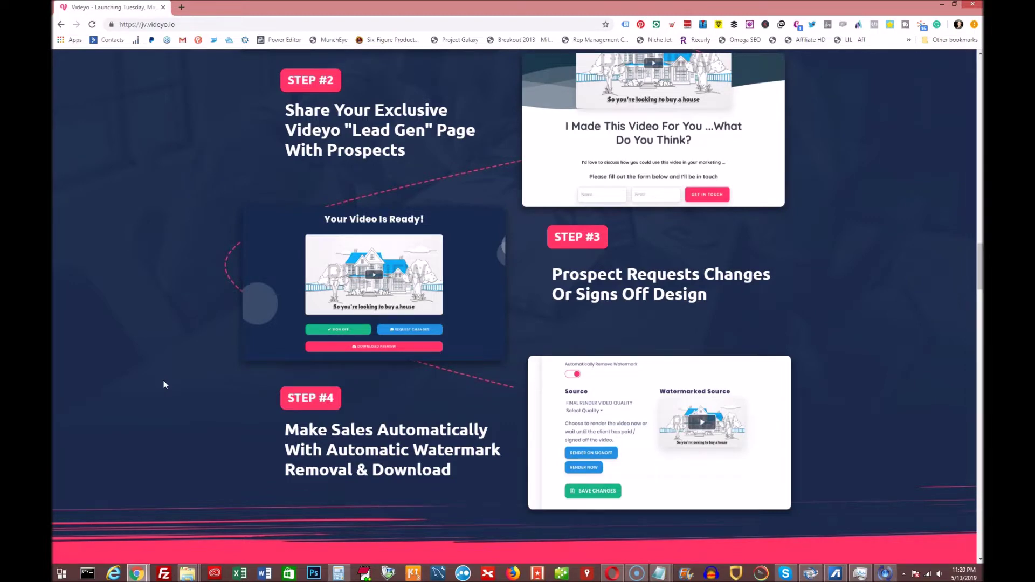
left_click(895, 448)
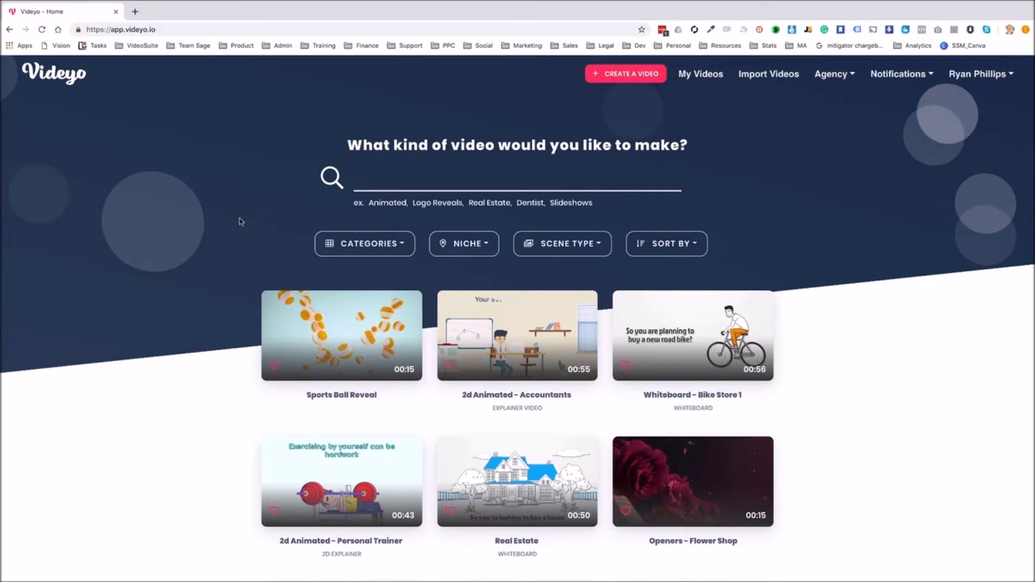
Preview the home gallery's template thumbnails, such as Real Estate and Whiteboard - Bike Store 1
mouse_move(317, 329)
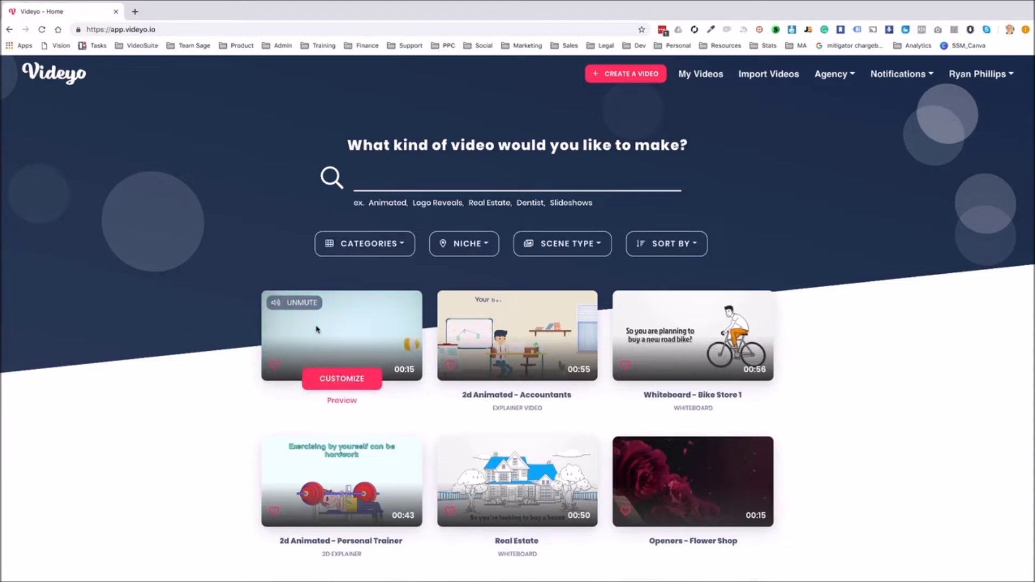
mouse_move(531, 334)
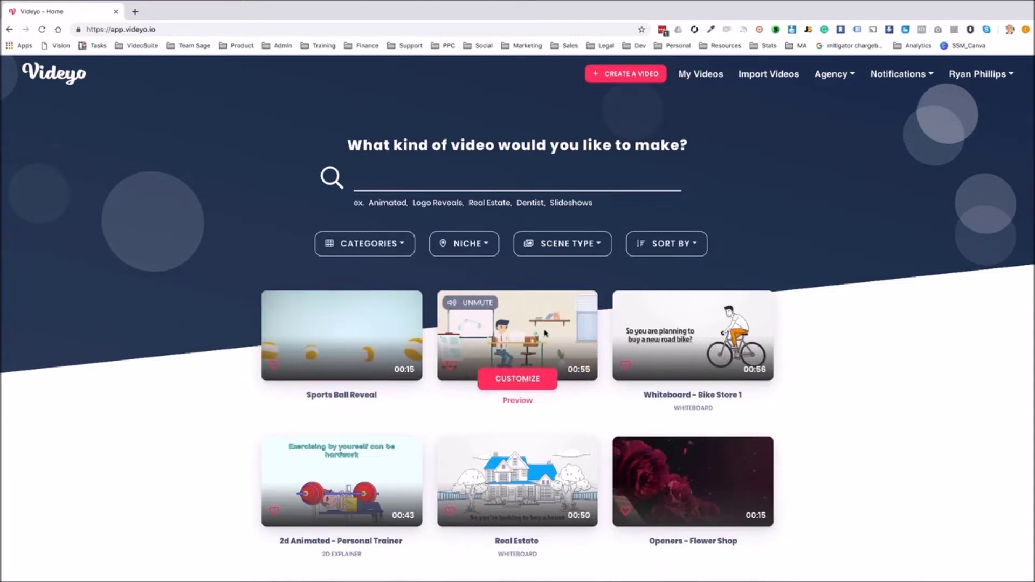
mouse_move(508, 488)
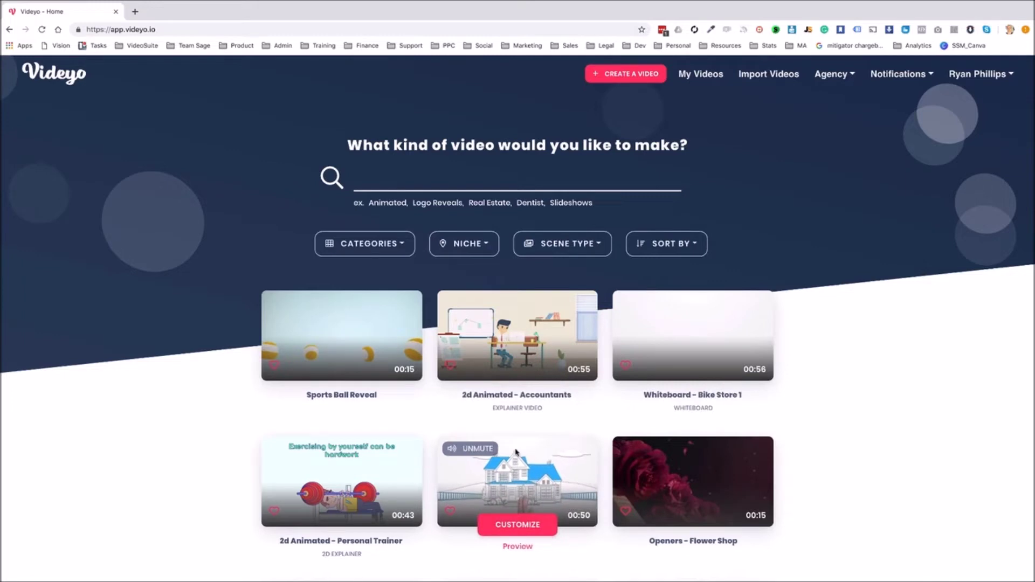
scroll(508, 490, "down", 6)
scroll(513, 447, "up", 7)
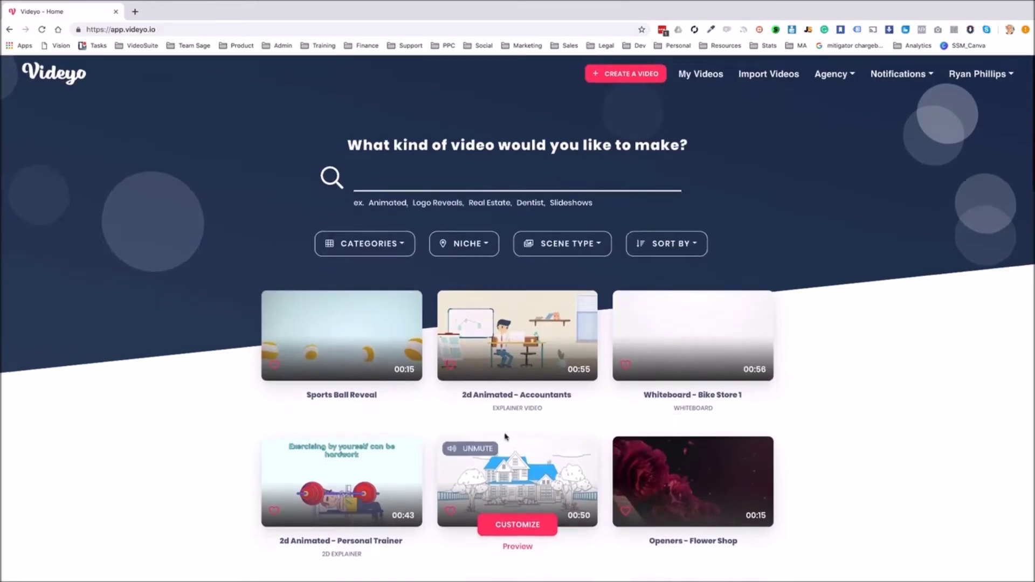
Open and close the Categories and Niche template filter lists
left_click(378, 245)
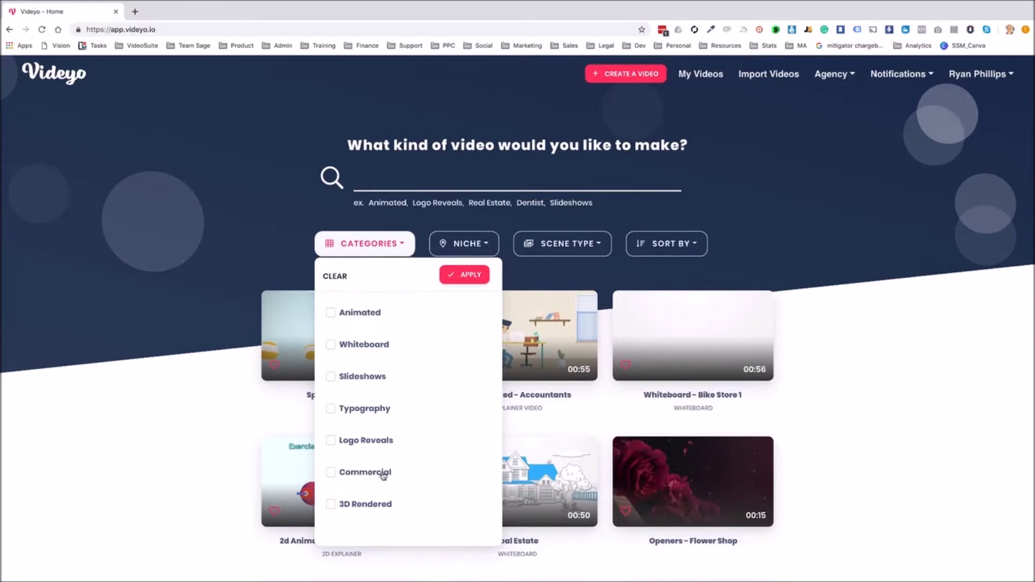
left_click(377, 247)
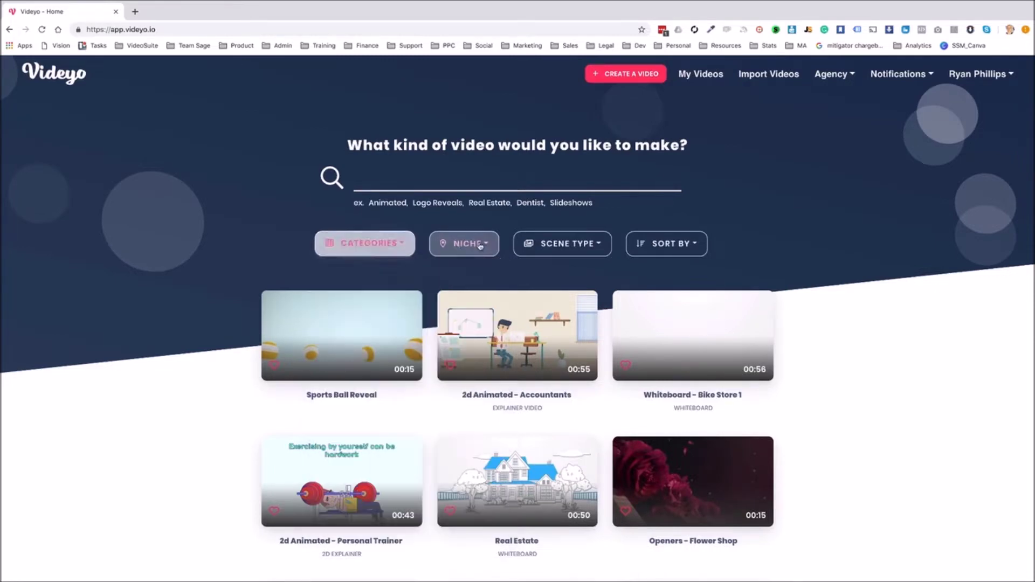
left_click(475, 243)
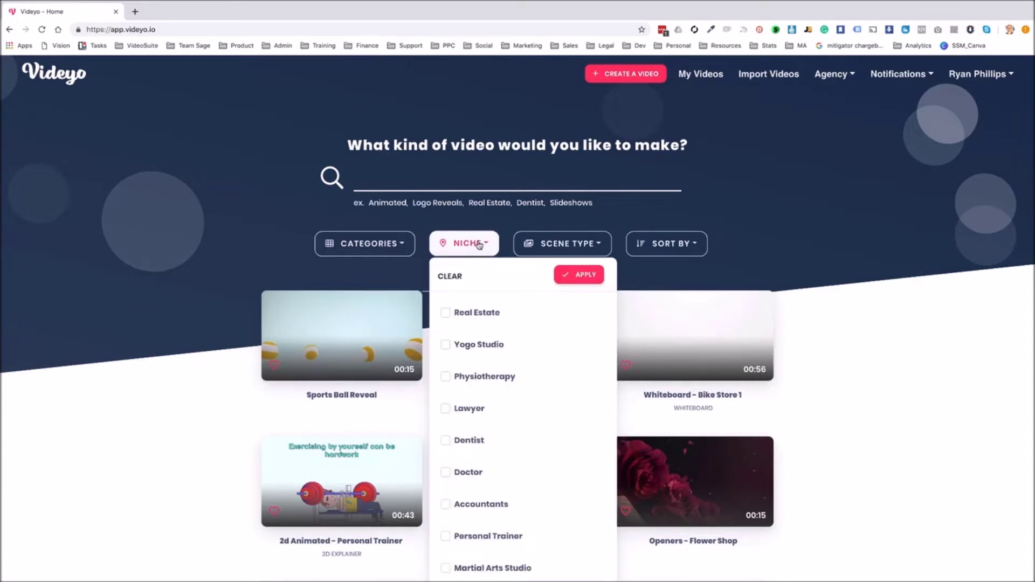
left_click(477, 242)
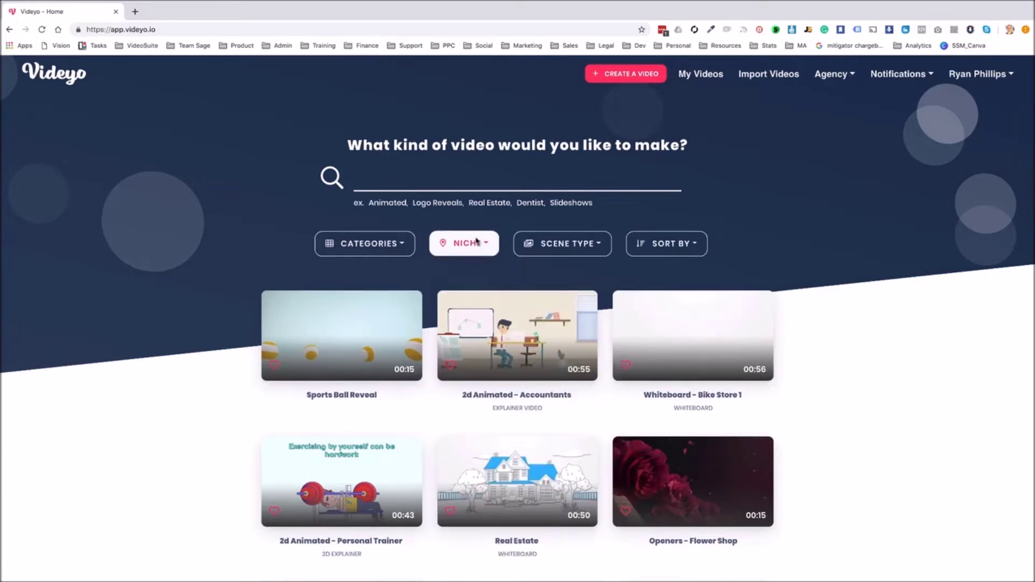
Search 'real estate' and customize the 00:50 whiteboard Real Estate template
left_click(420, 178)
type("real e")
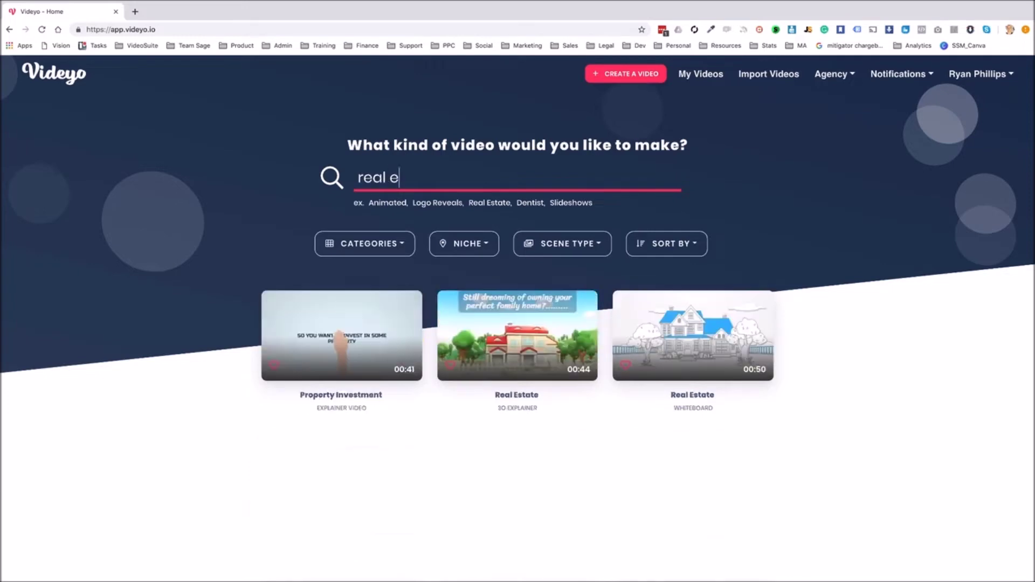
type("state")
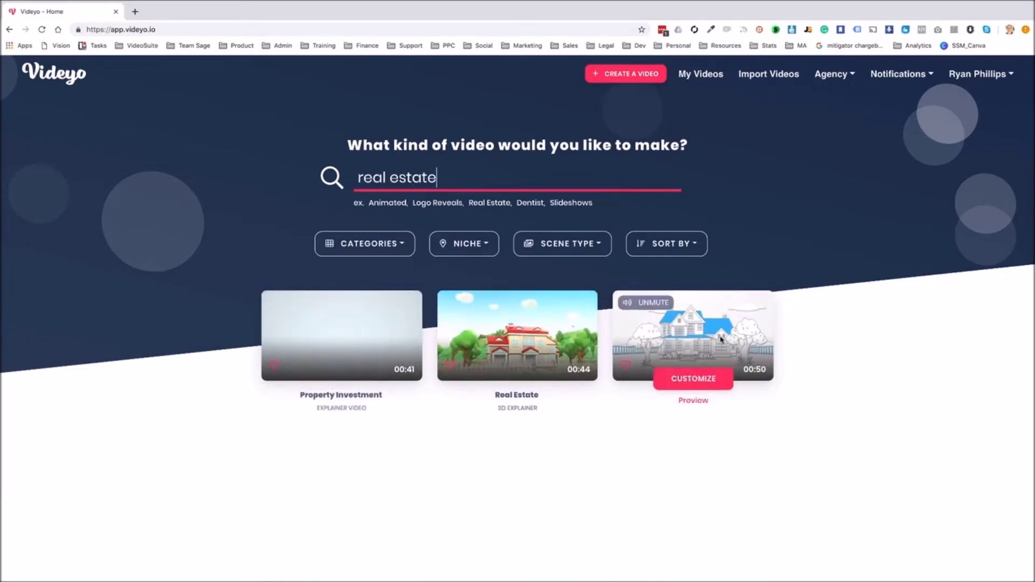
left_click(694, 379)
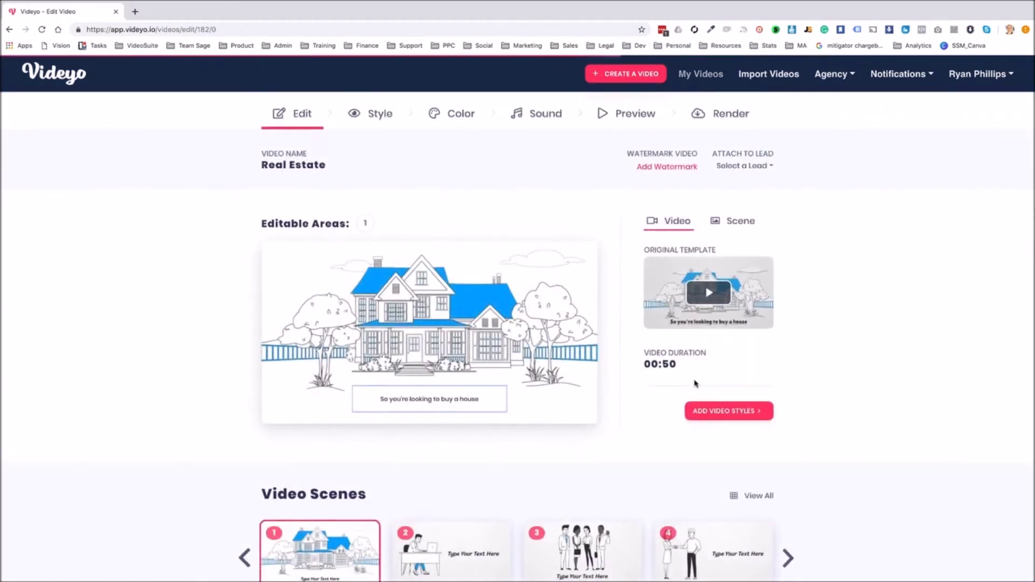
Check the caption editor and Scene tab, then View All five Real Estate scenes
left_click(427, 401)
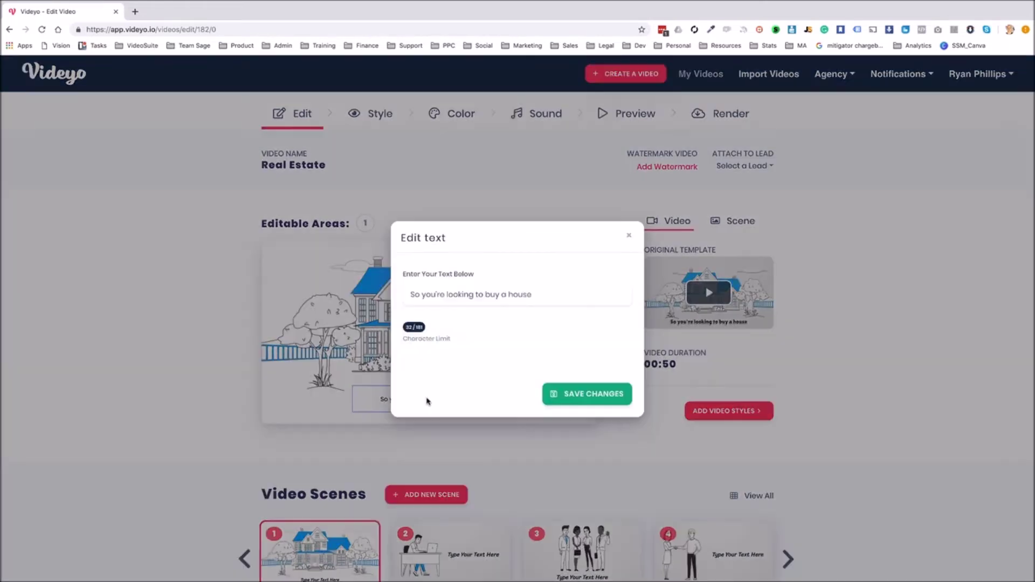
left_click(629, 236)
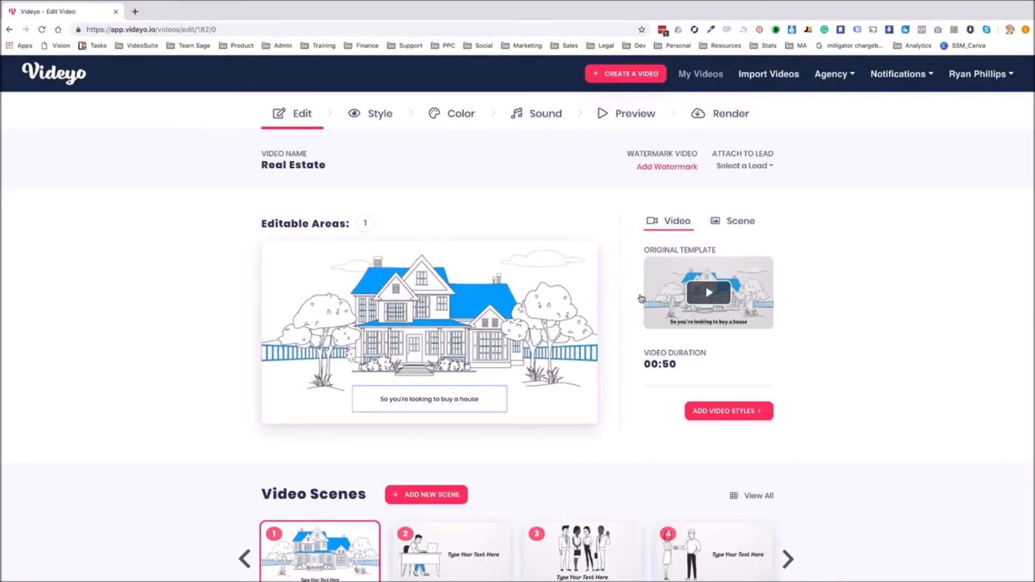
left_click(741, 222)
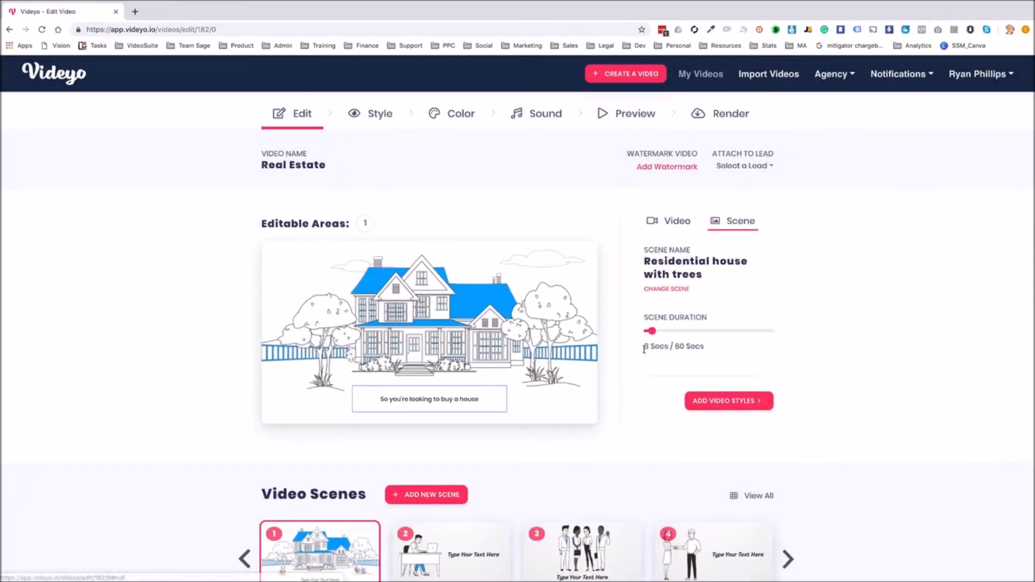
left_click(677, 222)
scroll(820, 411, "down", 3)
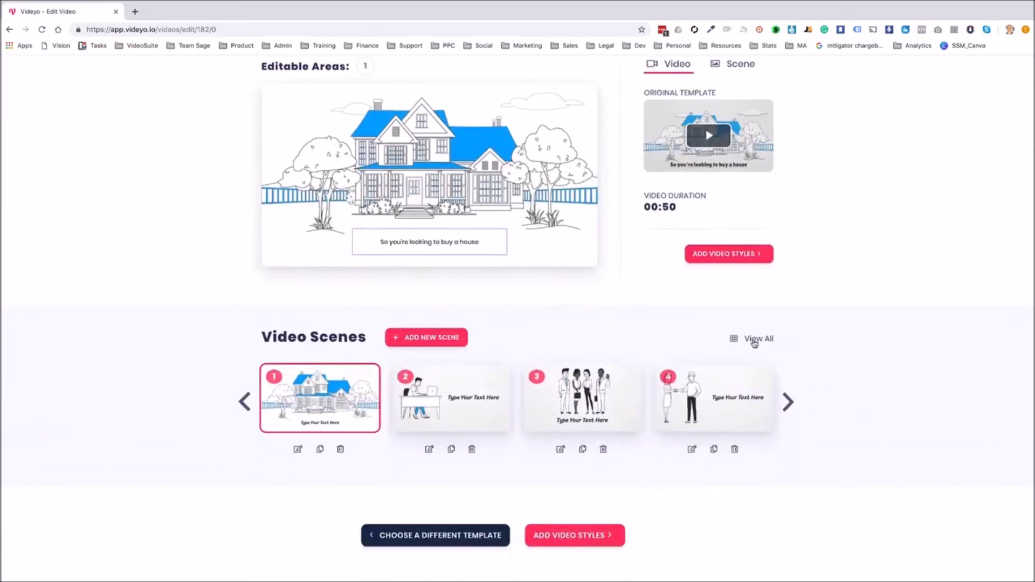
left_click(757, 340)
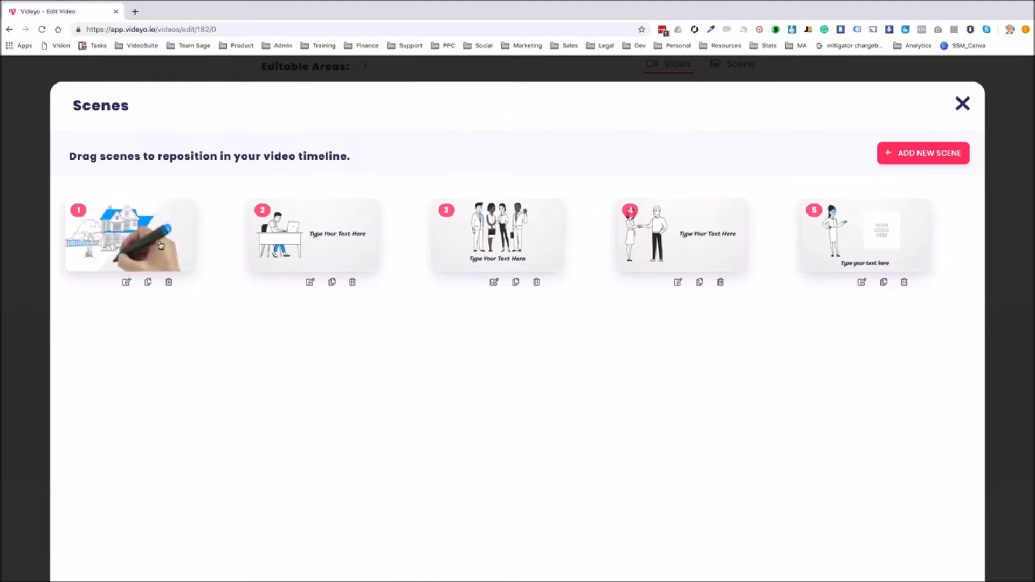
Browse the Corporate Characters Groups and Background Animations categories in the scene library
left_click(923, 153)
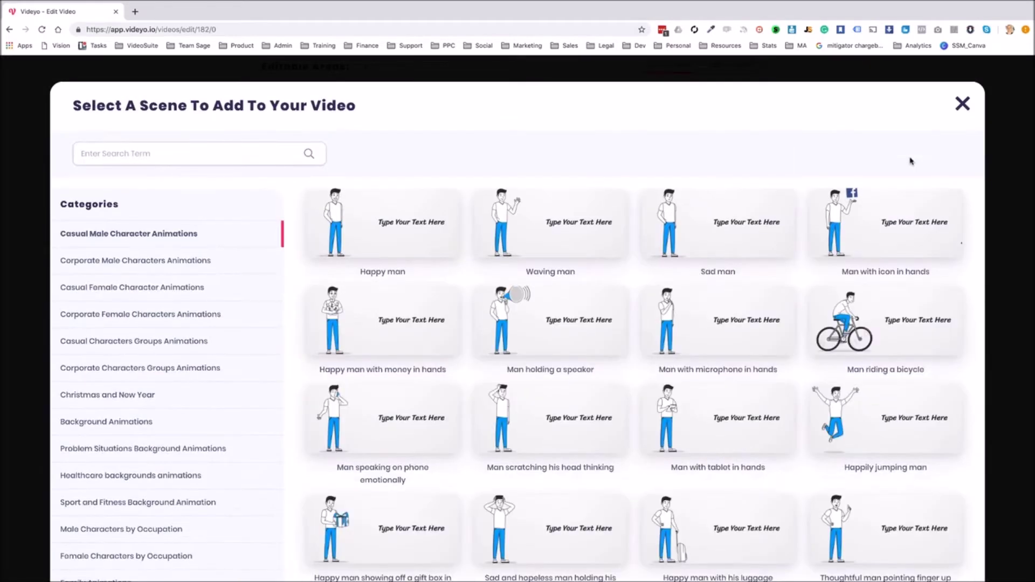
mouse_move(591, 221)
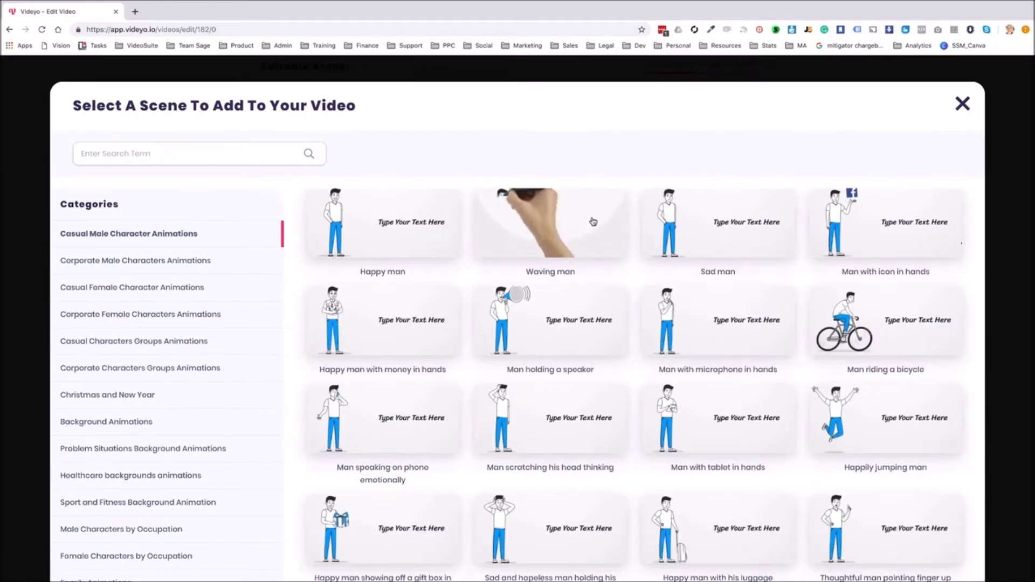
scroll(586, 225, "down", 14)
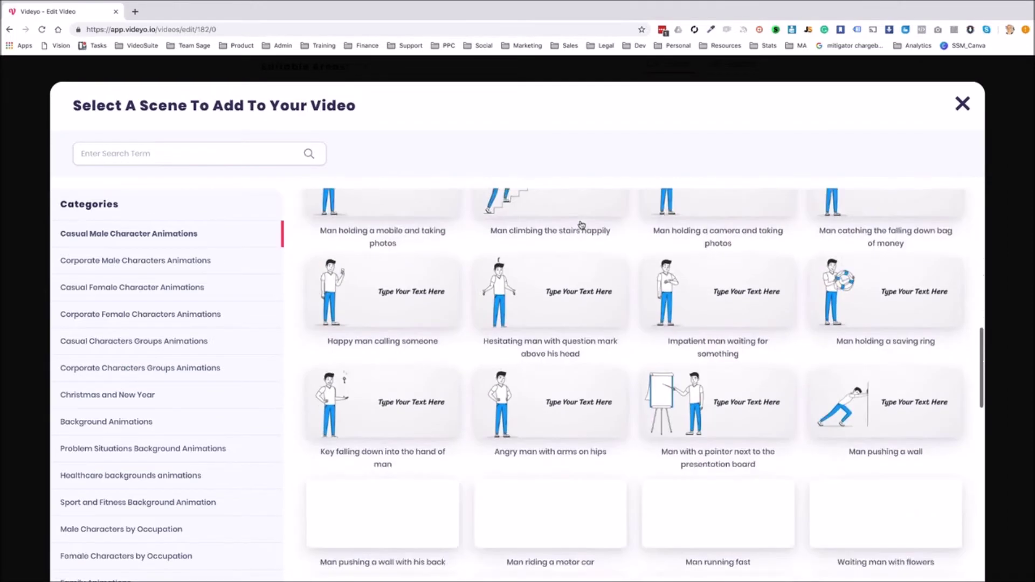
left_click(202, 369)
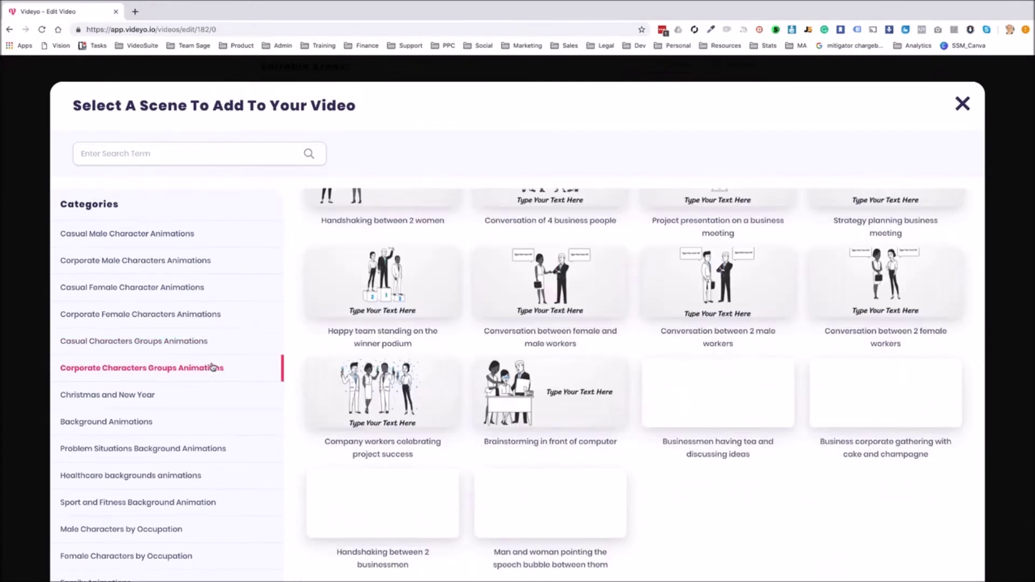
left_click(140, 421)
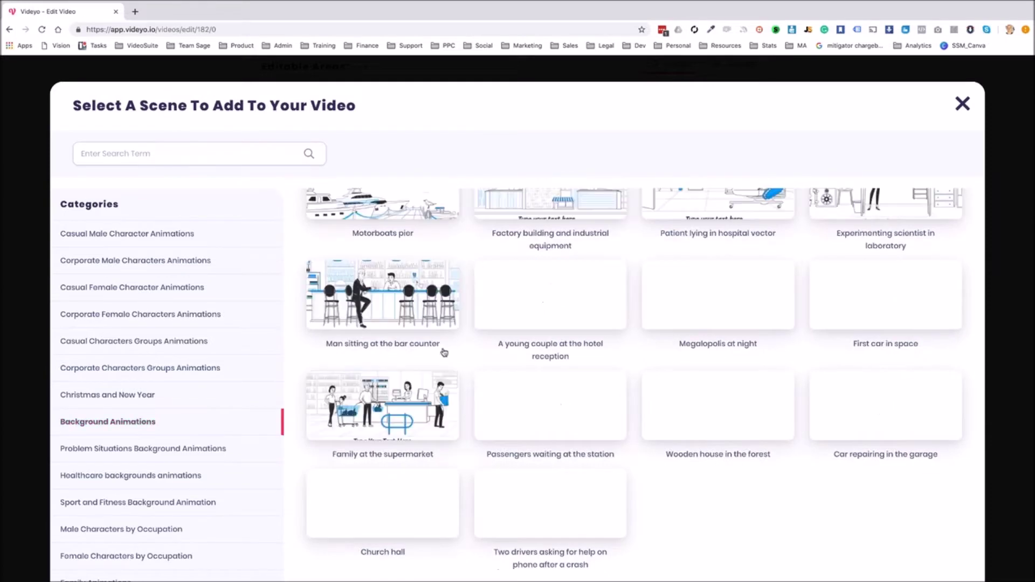
scroll(444, 352, "up", 10)
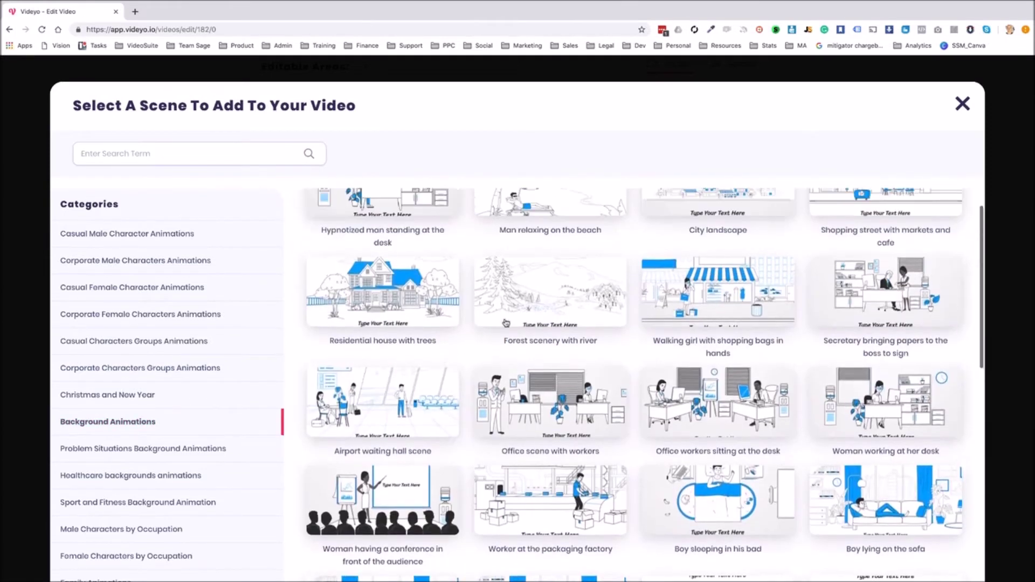
scroll(536, 308, "up", 1)
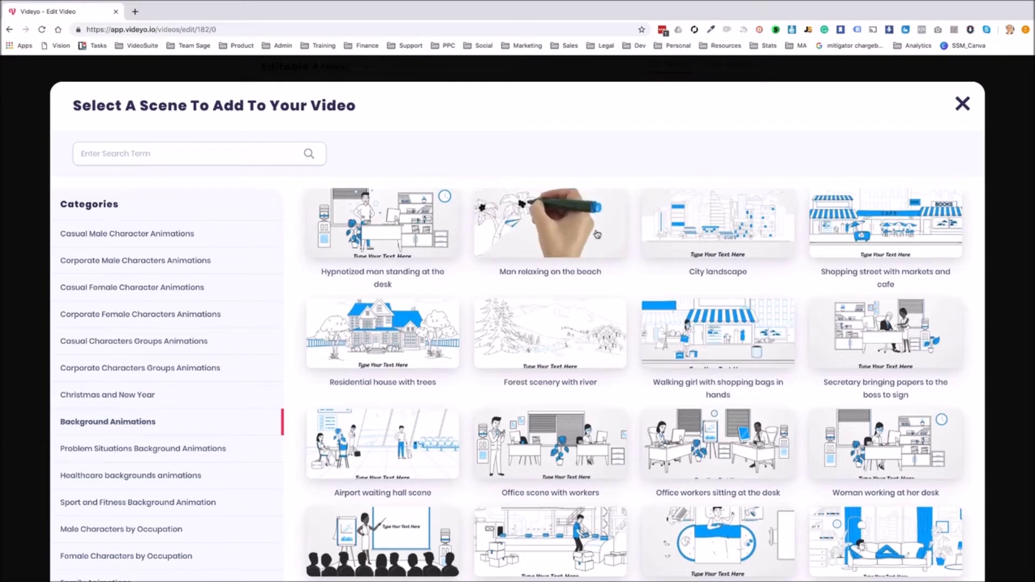
Close the scene library and the Scenes overview without adding a scene
left_click(964, 105)
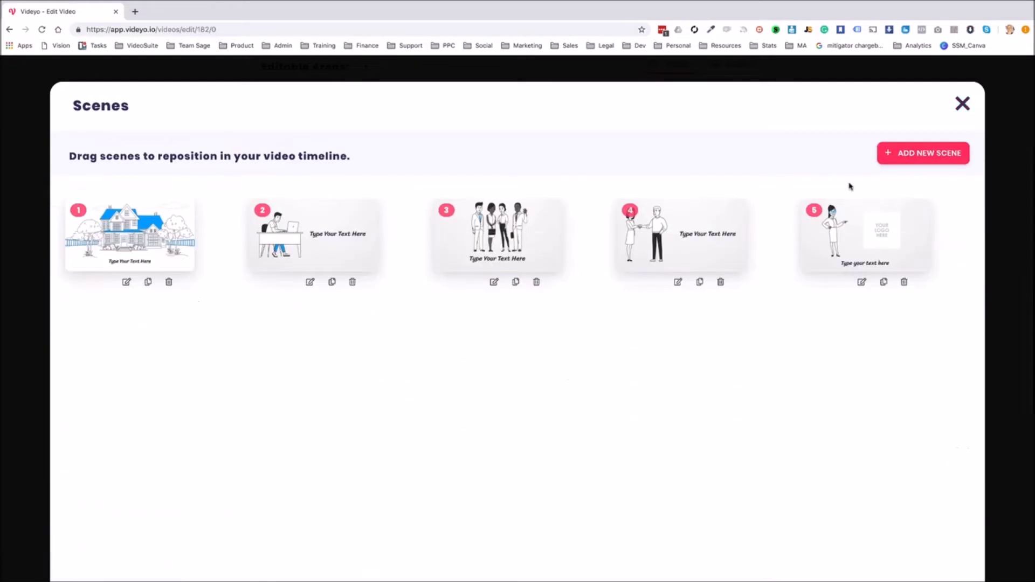
left_click(963, 105)
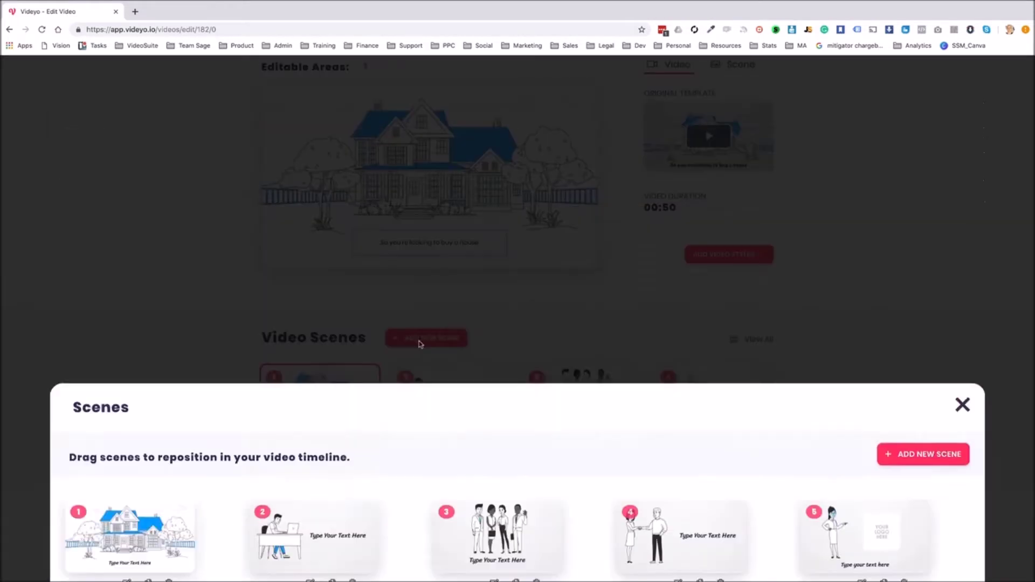
scroll(431, 280, "up", 3)
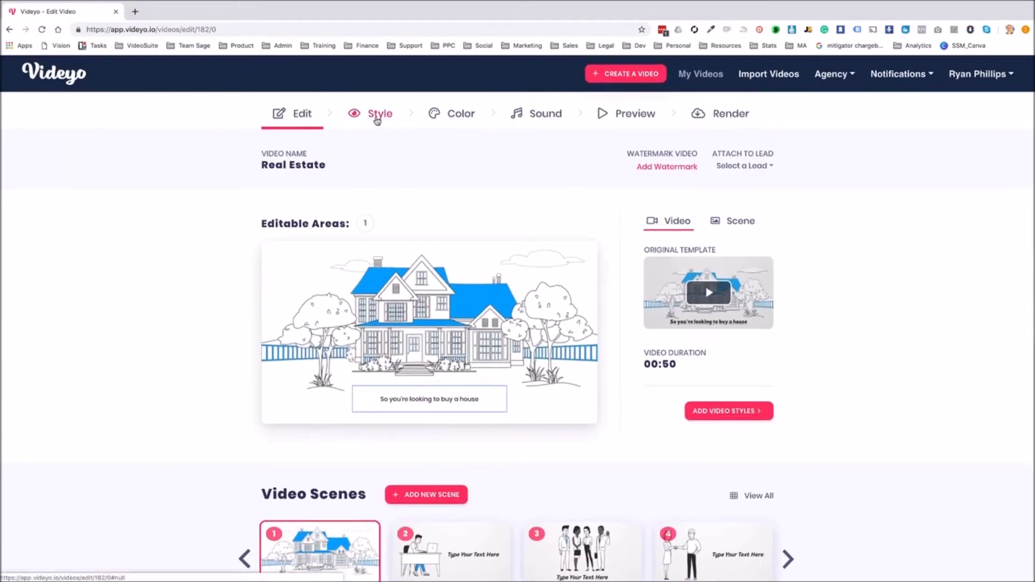
Set the Real Estate video's main colour to deep blue #001AFF
left_click(377, 120)
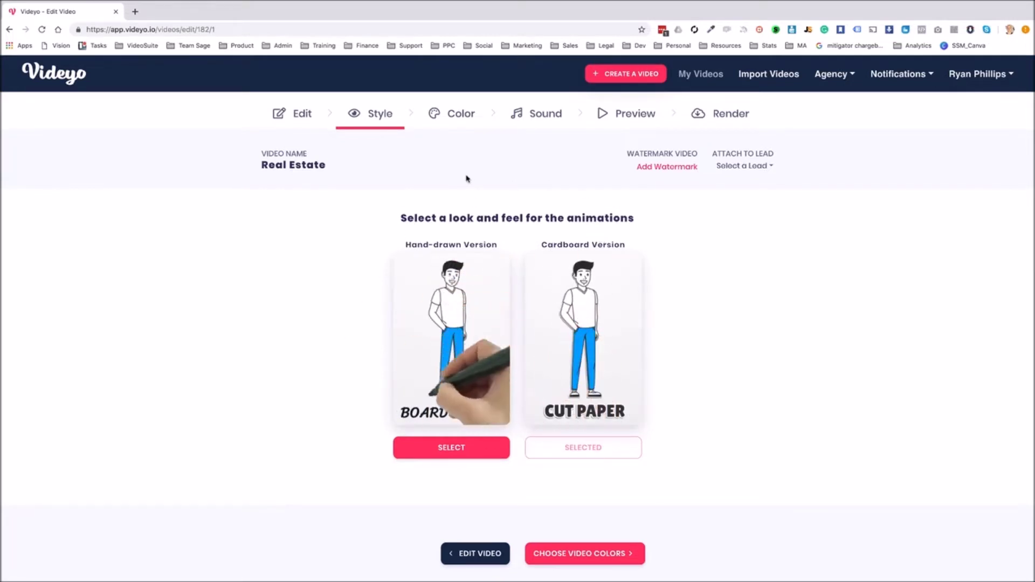
left_click(462, 115)
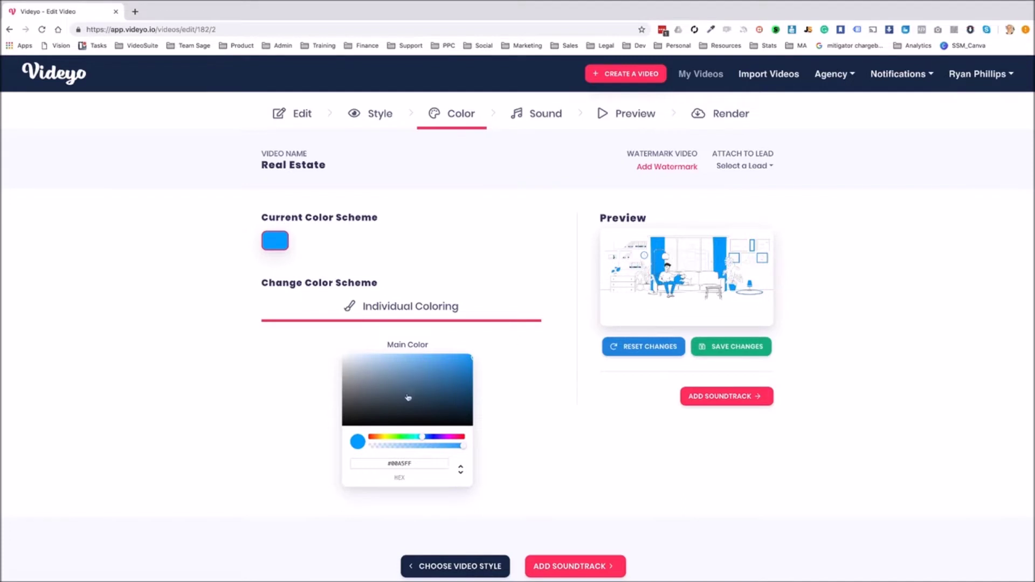
left_click_drag(428, 439, 431, 439)
left_click(622, 78)
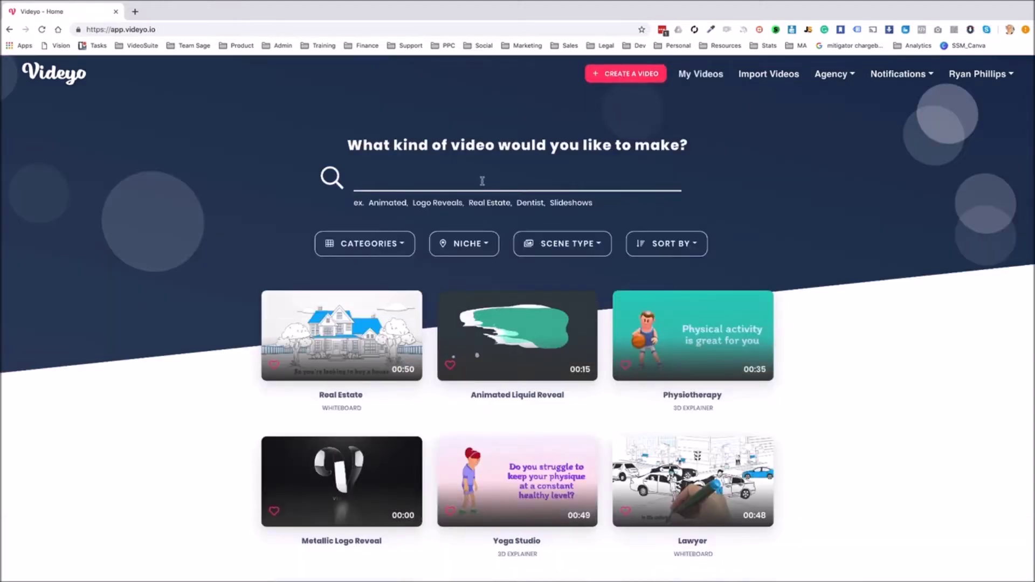
Search 'accou' and customize the 2d Animated - Accountants template
left_click(492, 183)
type("accou")
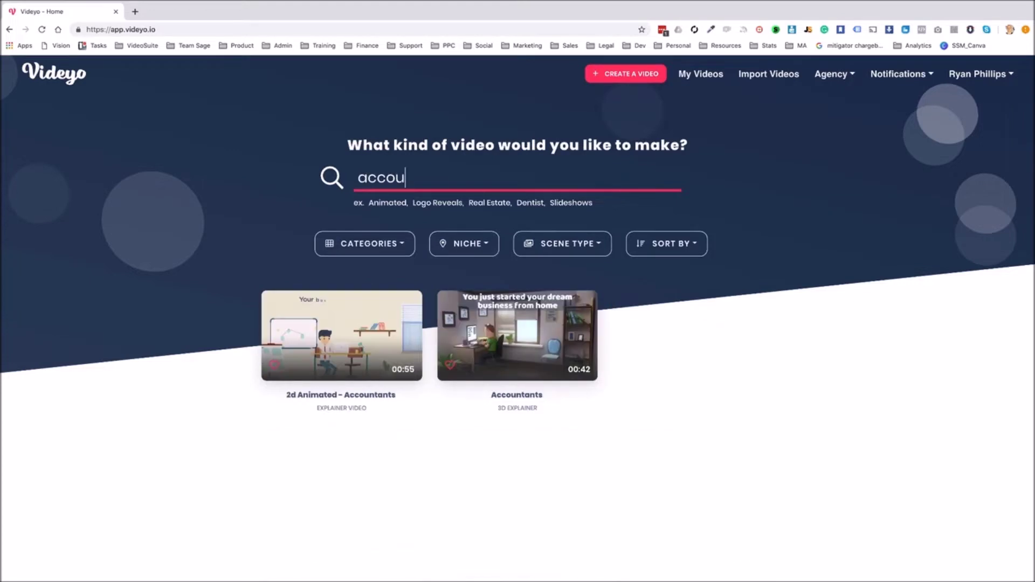
left_click(346, 369)
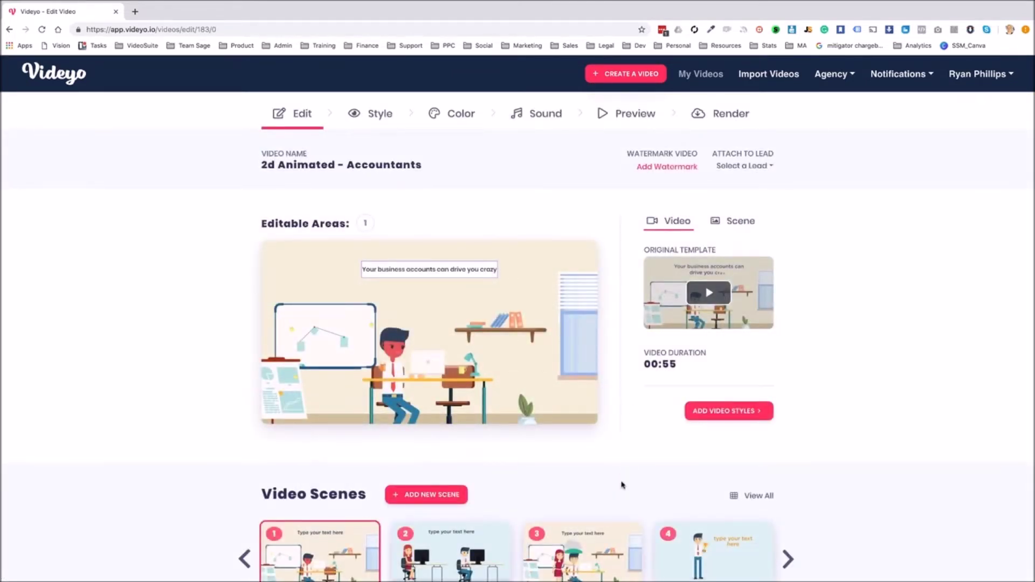
Browse the Characters and Background animation scenes available for the Accountants video
left_click(462, 495)
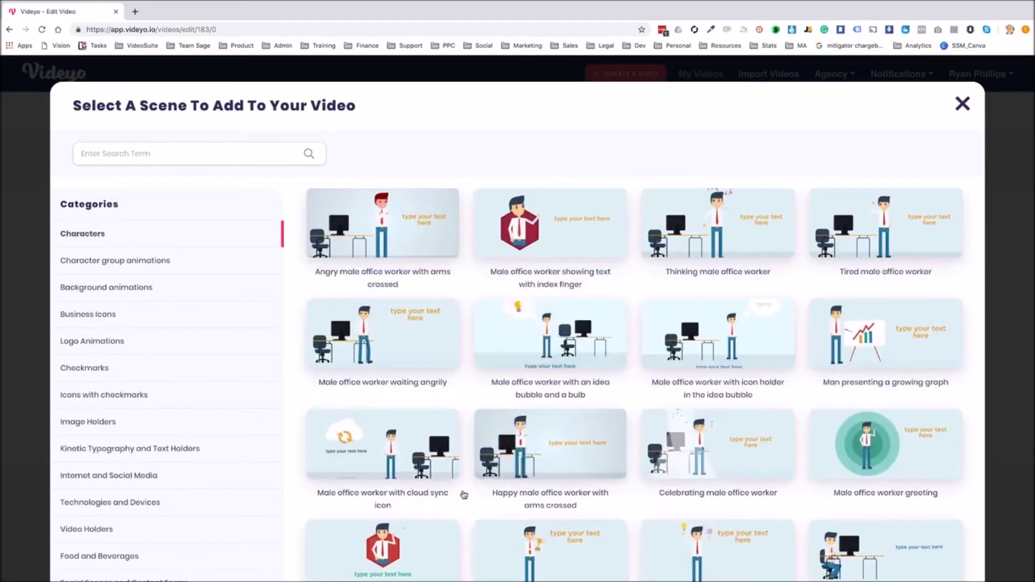
scroll(491, 282, "down", 8)
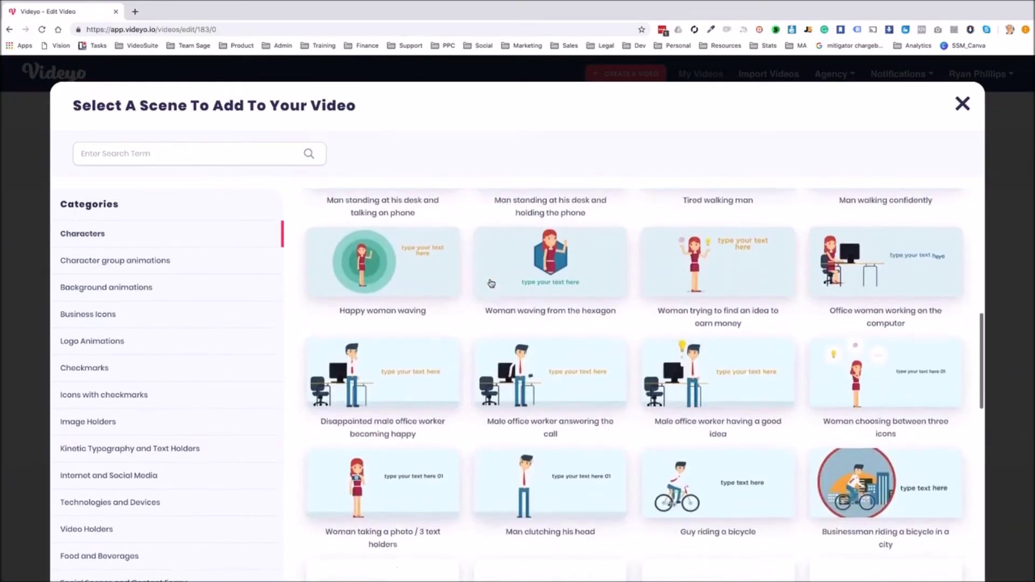
scroll(491, 283, "up", 10)
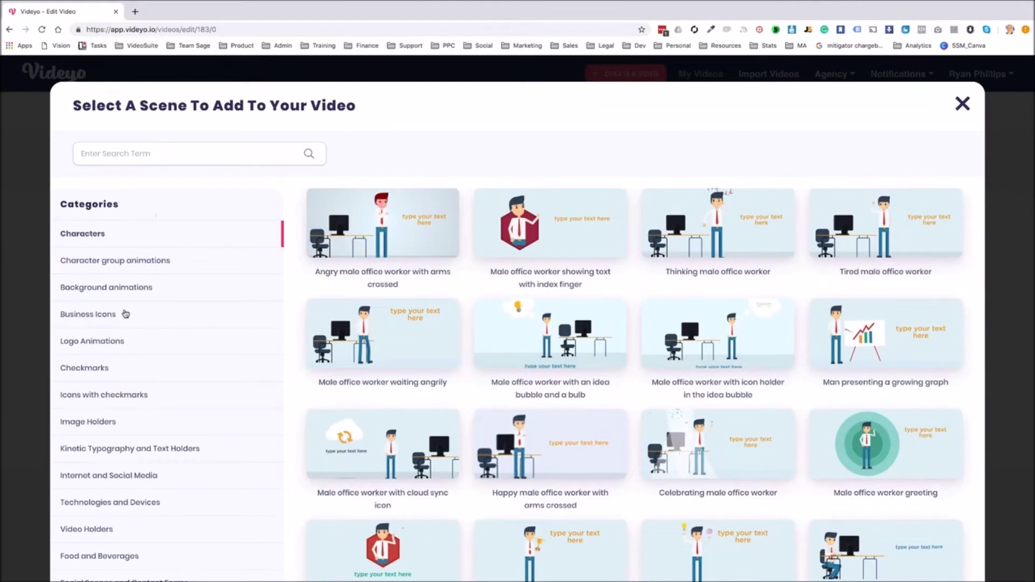
left_click(131, 289)
scroll(539, 294, "down", 3)
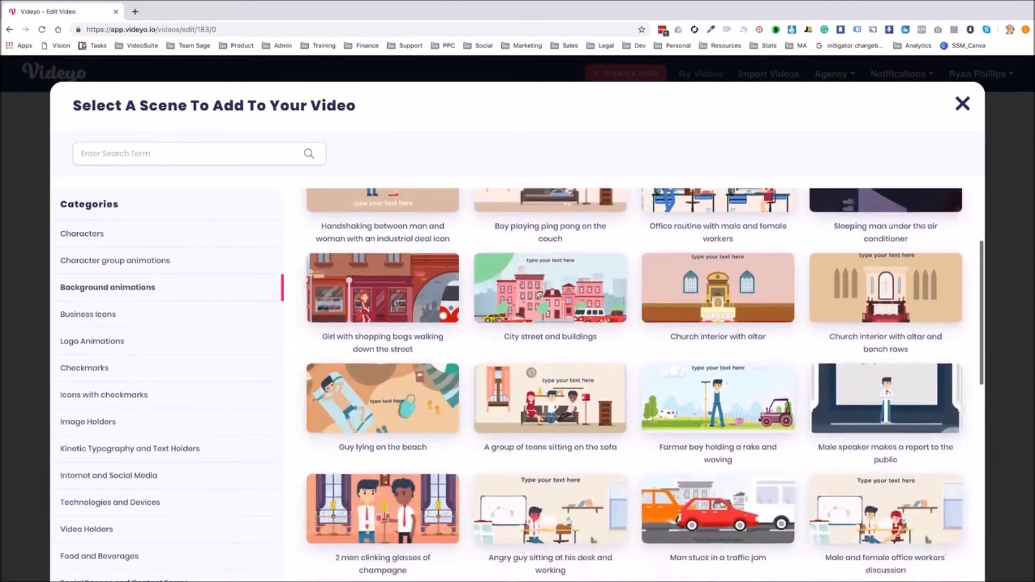
scroll(539, 294, "down", 1)
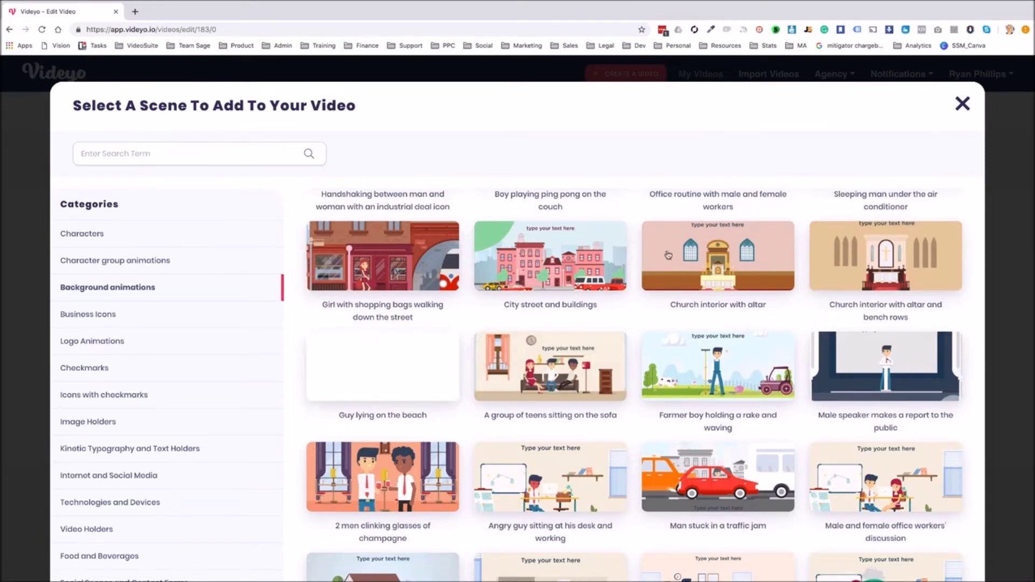
Close the scene picker without adding anything and go through Style to Color
left_click(963, 104)
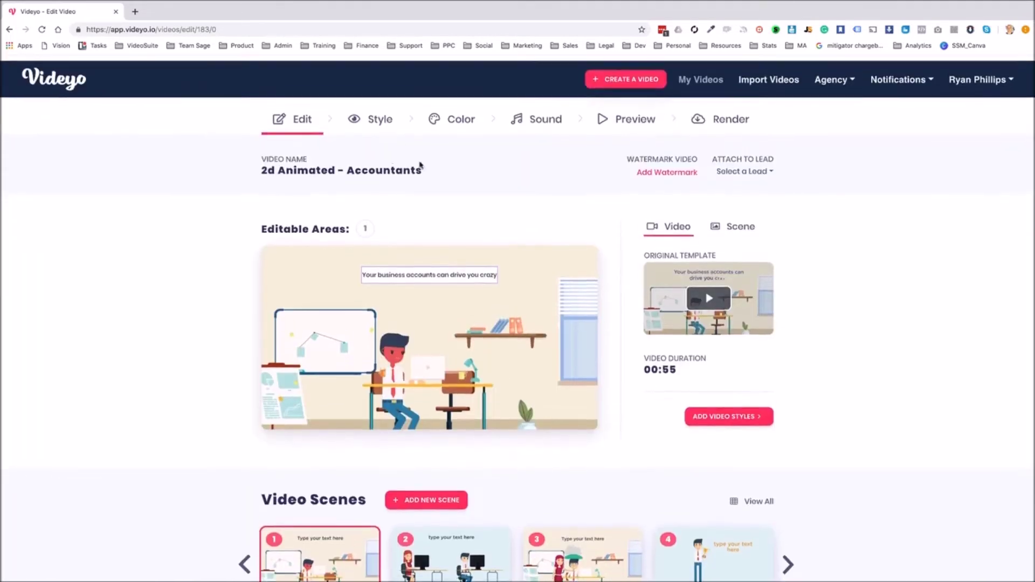
left_click(380, 117)
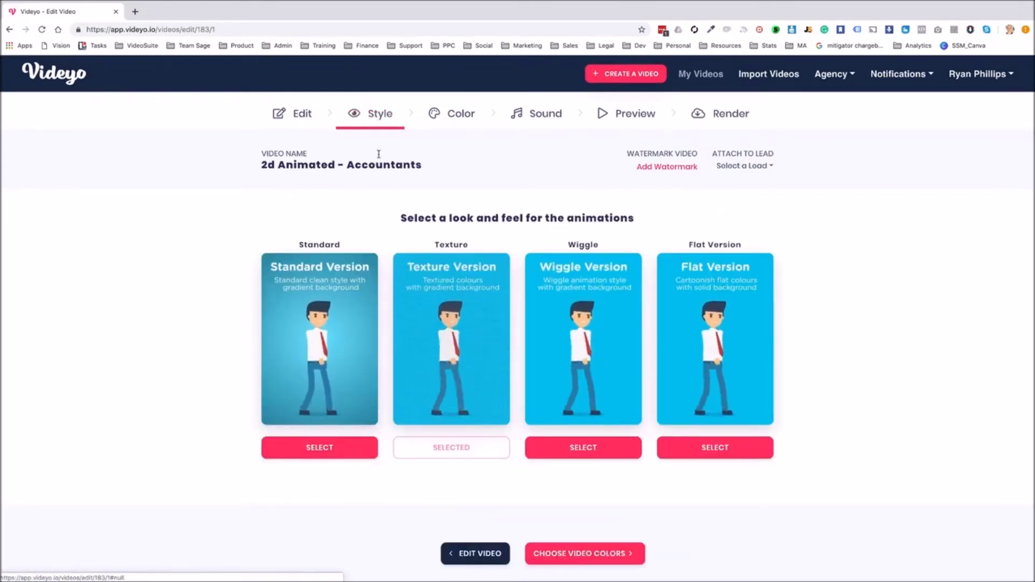
left_click(448, 117)
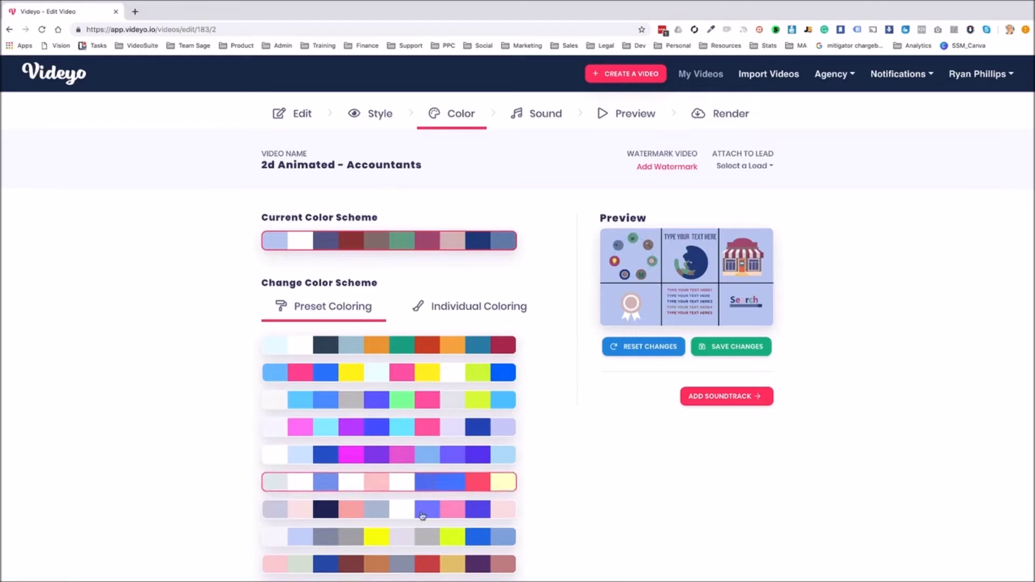
Compare preset schemes 7 and 5, then apply the first preset colour scheme
left_click(425, 512)
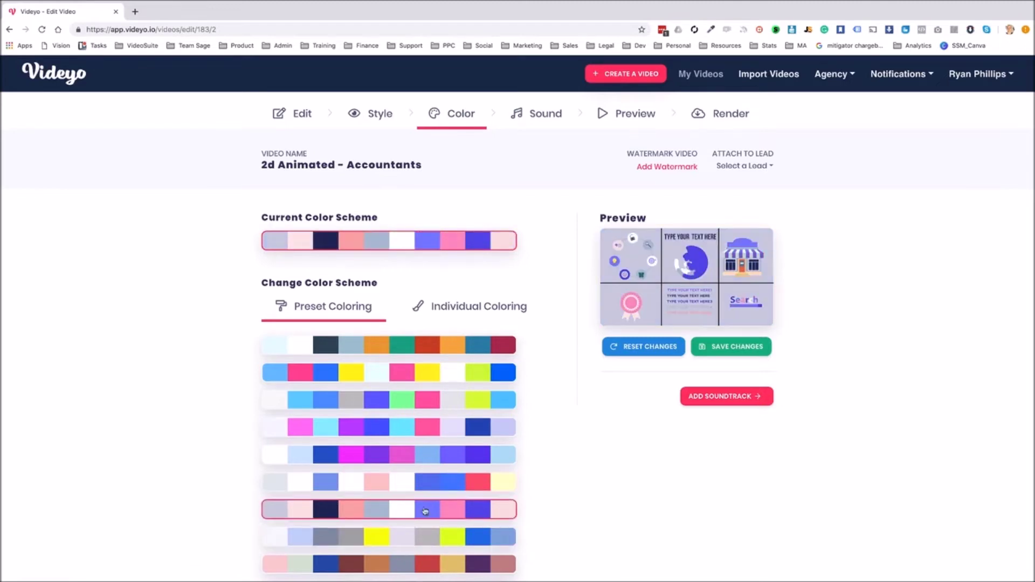
left_click(423, 457)
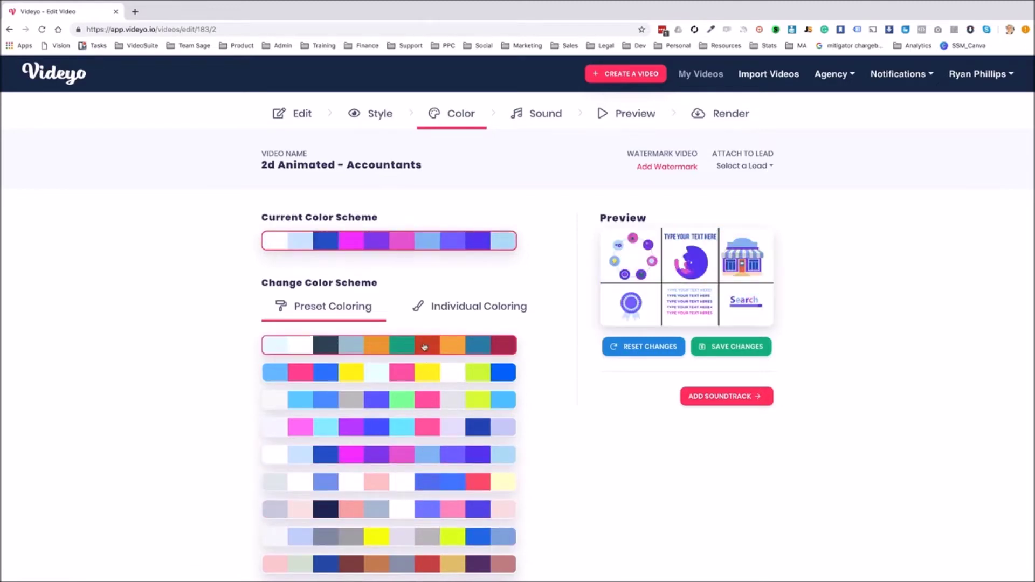
left_click(425, 347)
left_click(471, 310)
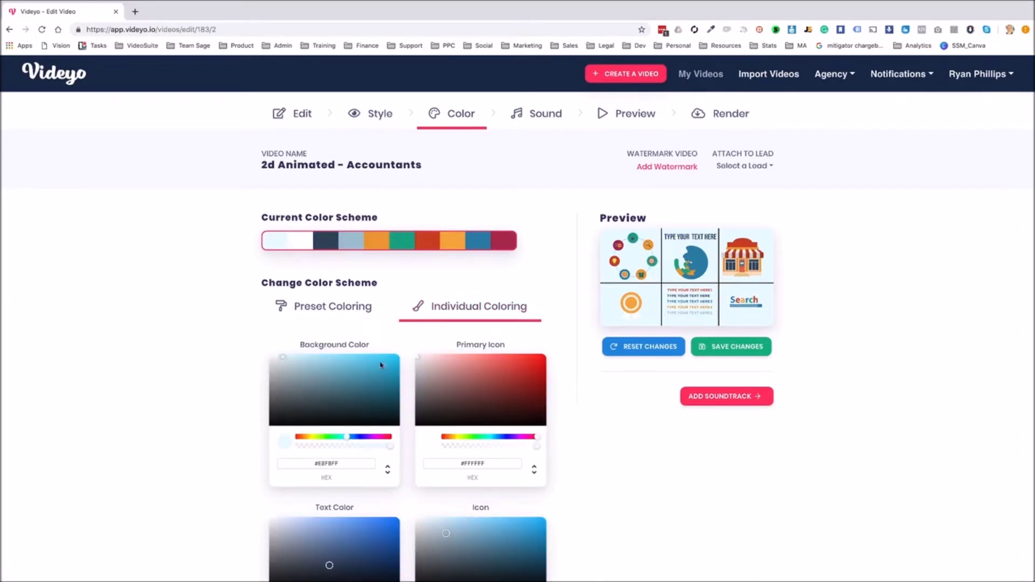
left_click(539, 115)
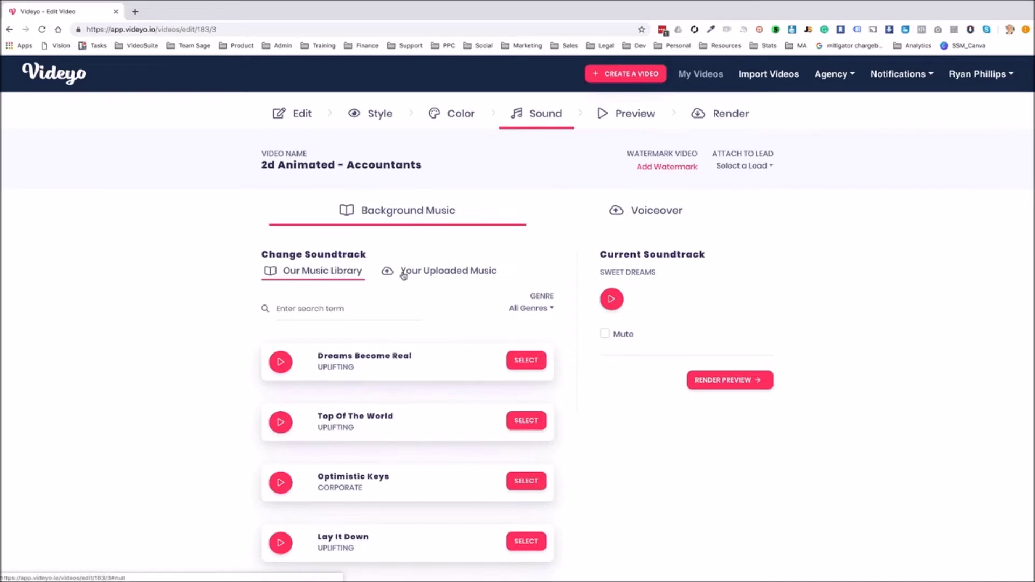
Skip the preview, apply the default watermark, and render at 480x360 normal quality
left_click(629, 120)
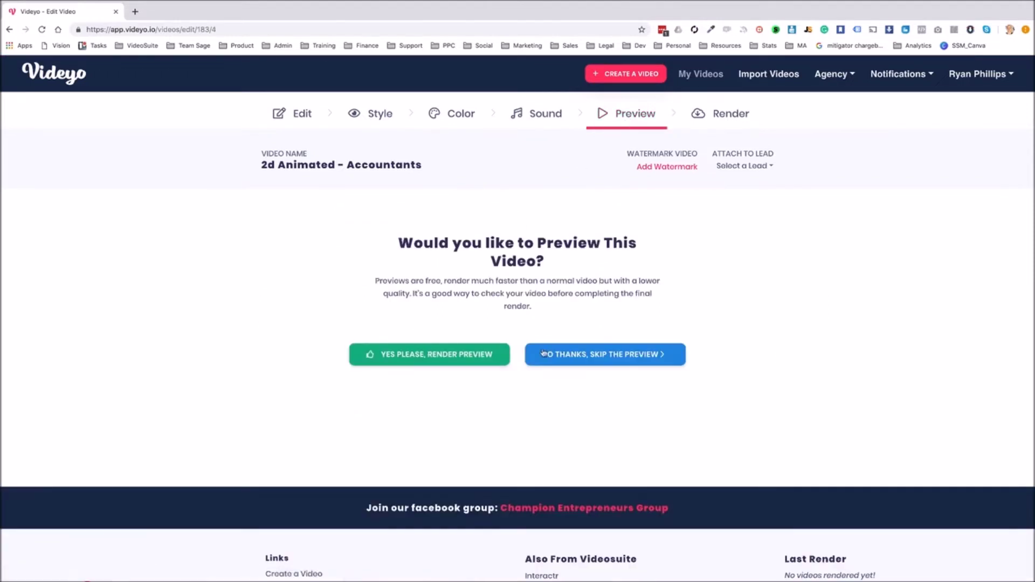
left_click(572, 358)
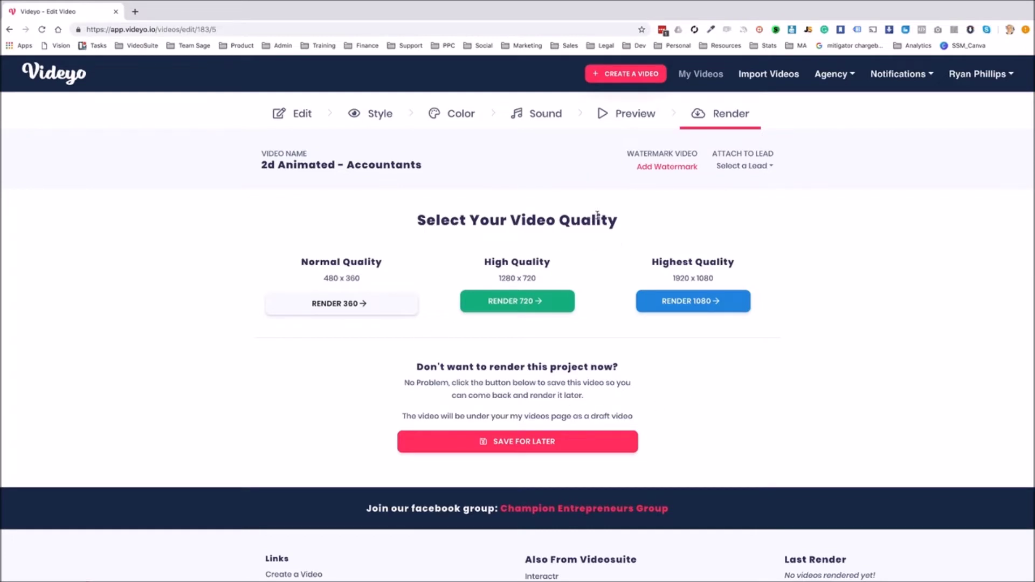
left_click(658, 169)
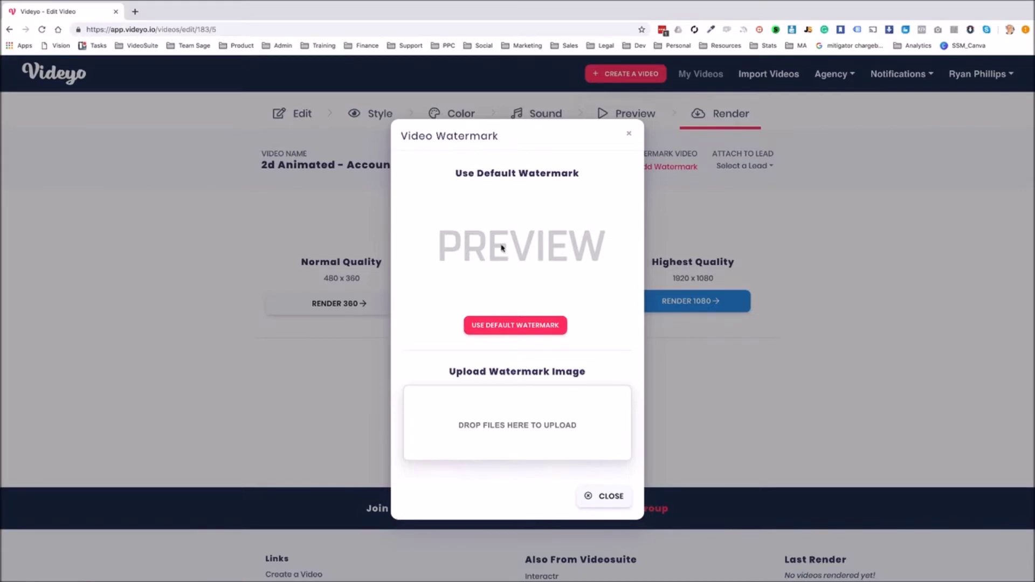
left_click(515, 328)
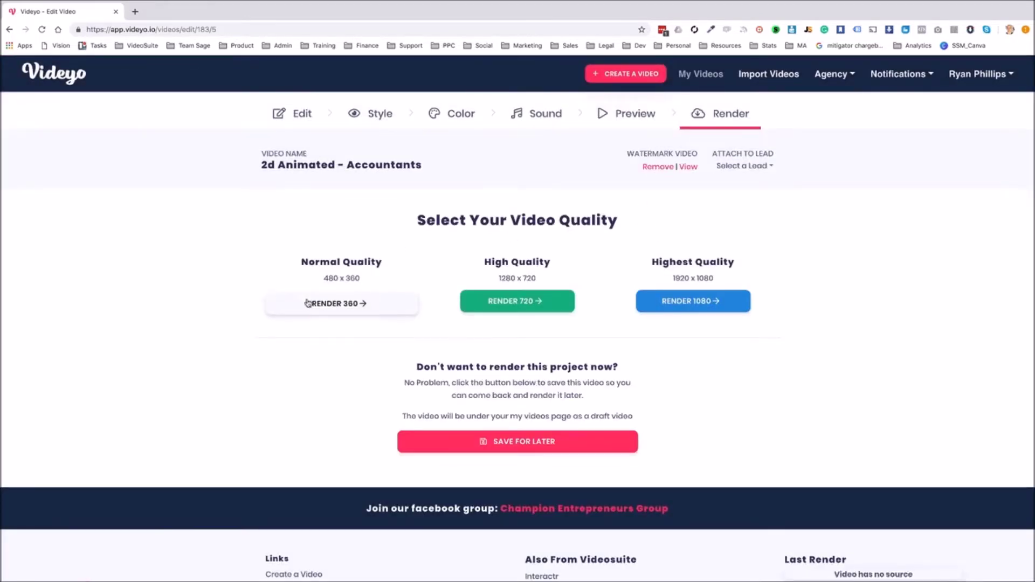
left_click(346, 306)
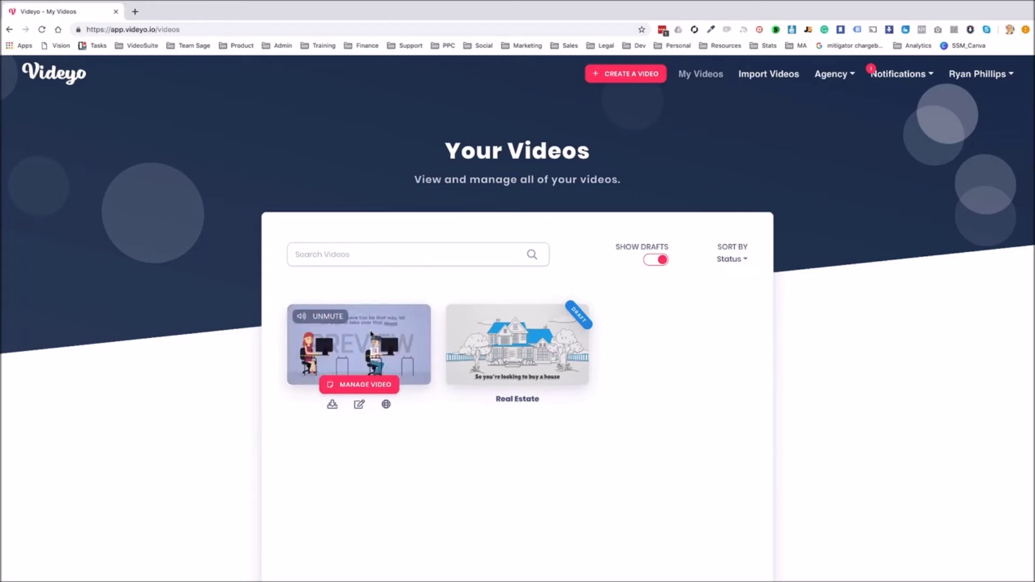
Start a new Template Five landing page for the Accountants video
left_click(366, 385)
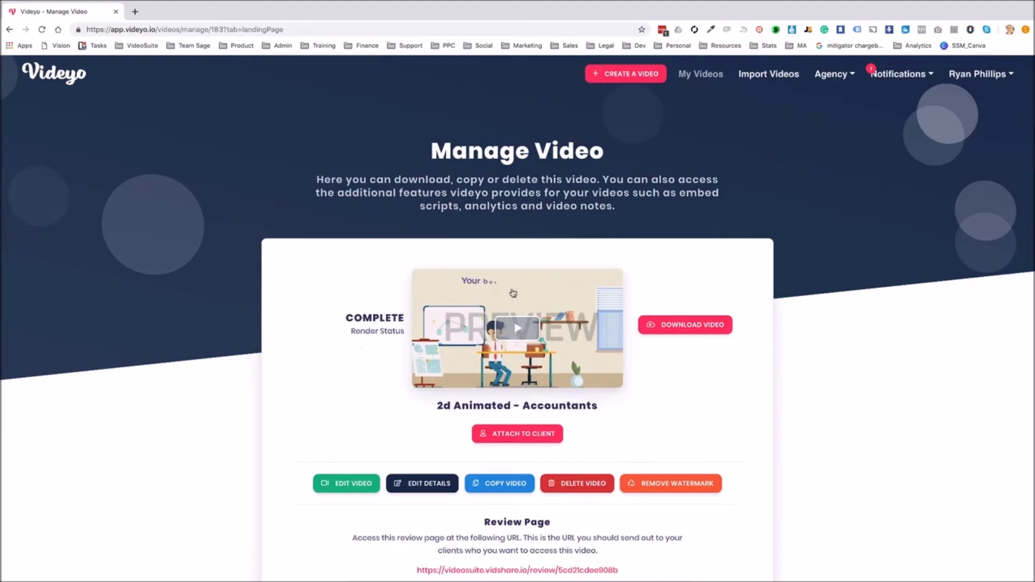
scroll(728, 410, "down", 10)
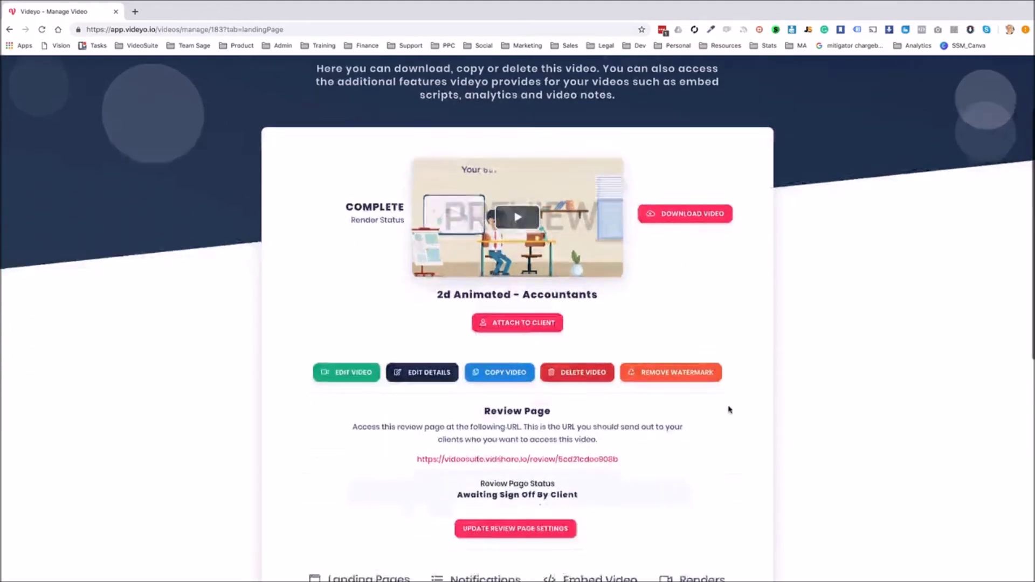
scroll(466, 324, "up", 1)
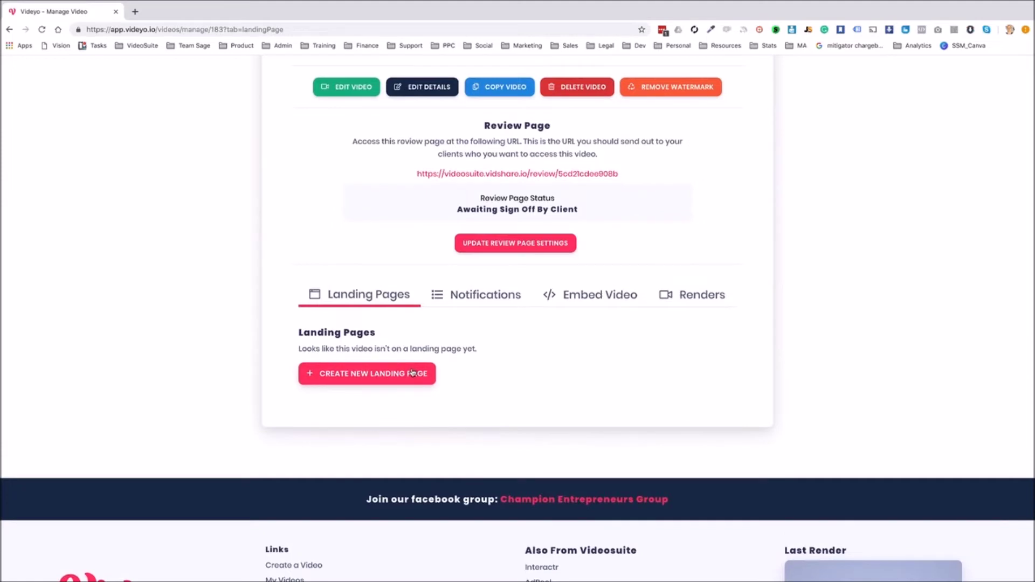
left_click(382, 381)
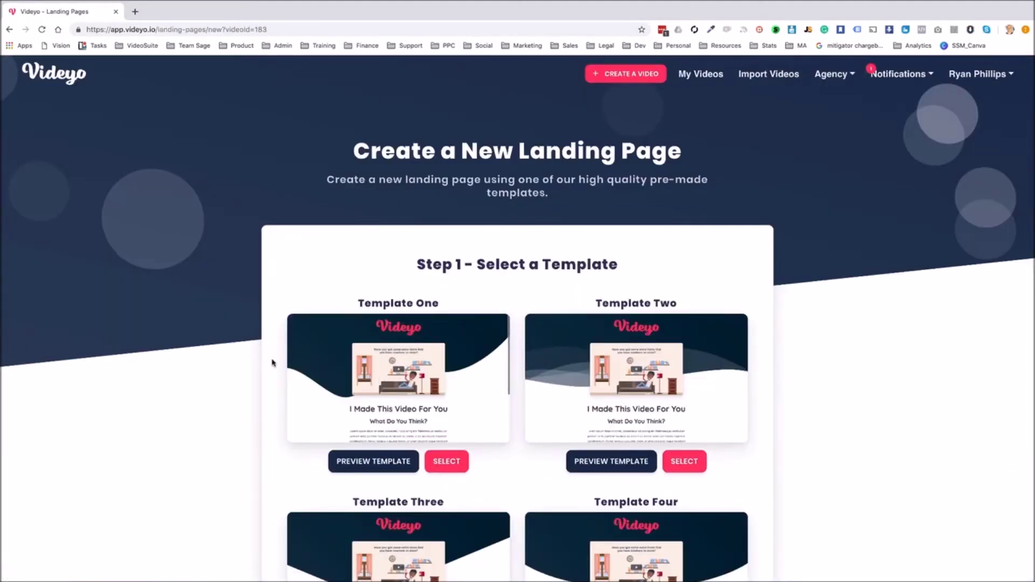
scroll(274, 362, "down", 2)
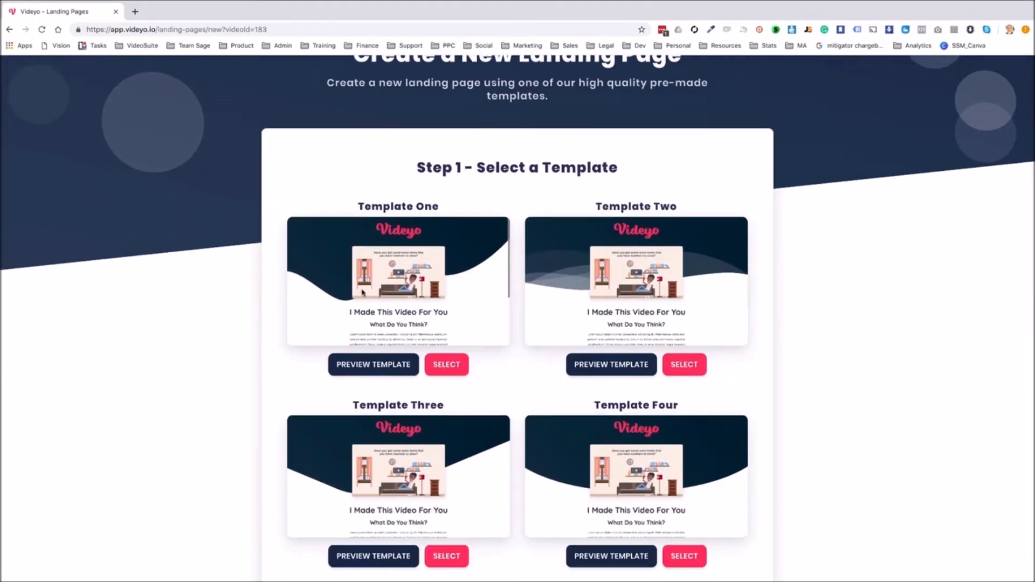
scroll(273, 337, "down", 6)
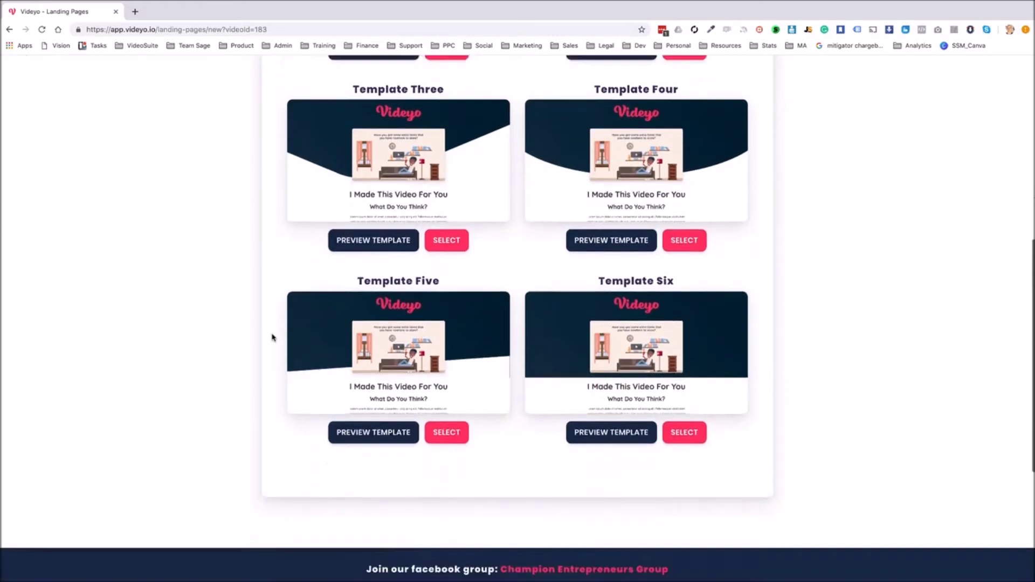
left_click(459, 412)
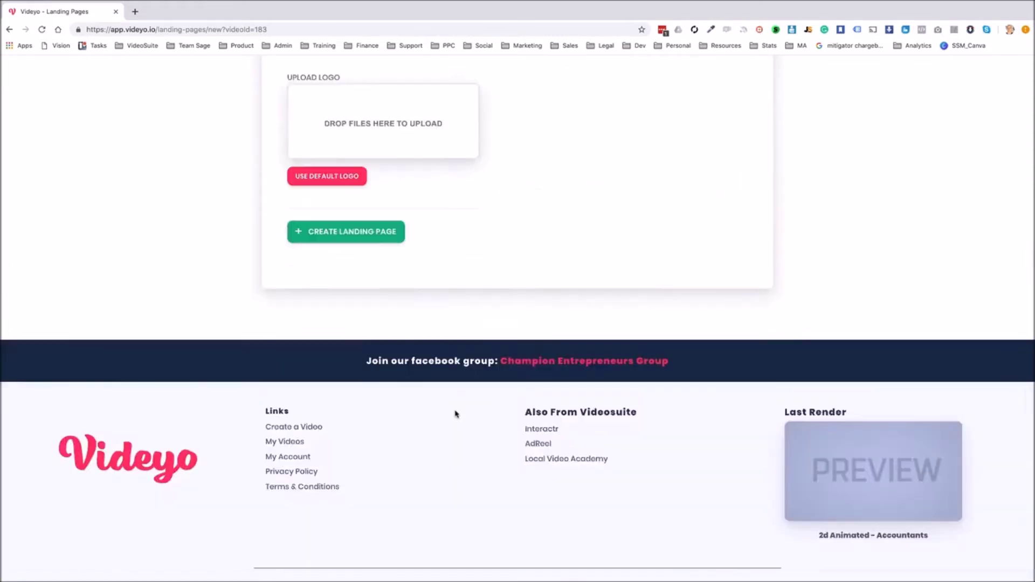
Enter the landing page name and URL, use the default Videyo logo, and create it
left_click(386, 323)
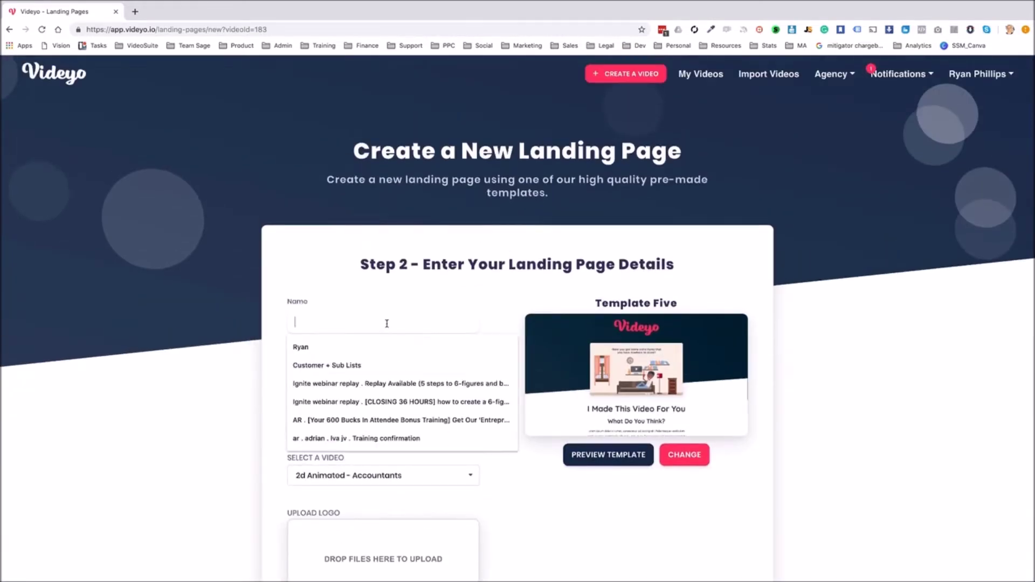
type("andy")
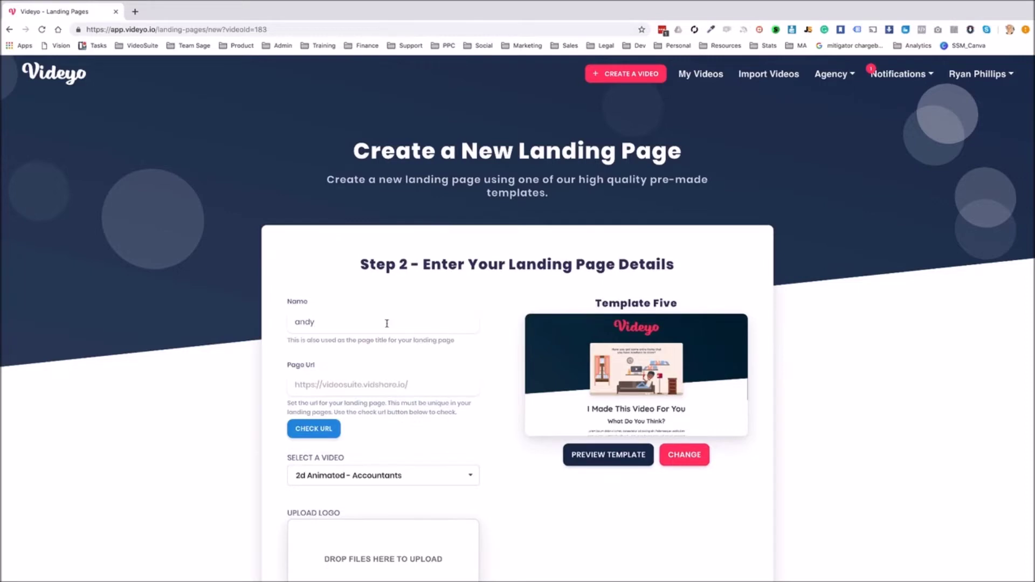
left_click(423, 384)
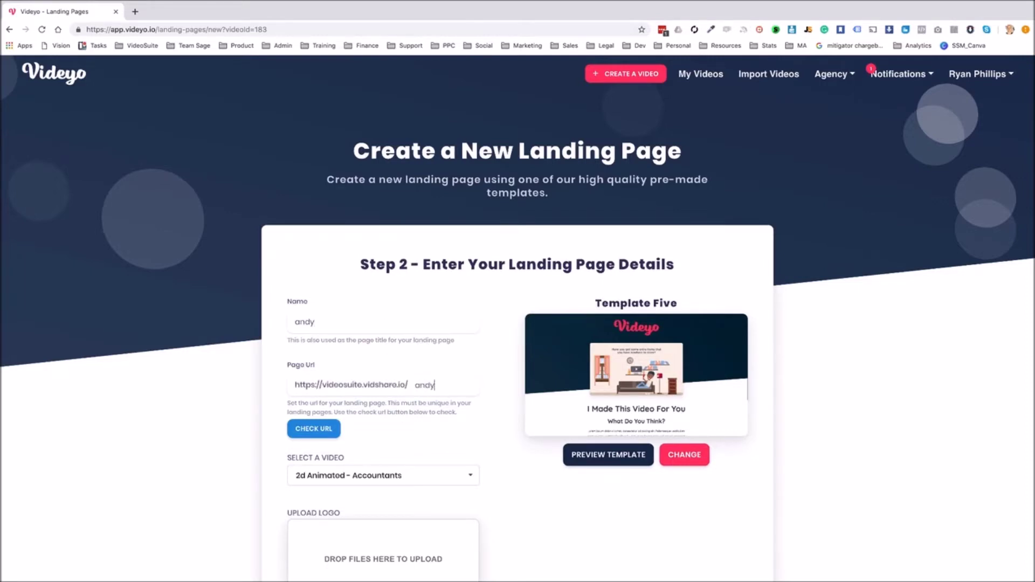
left_click(379, 321)
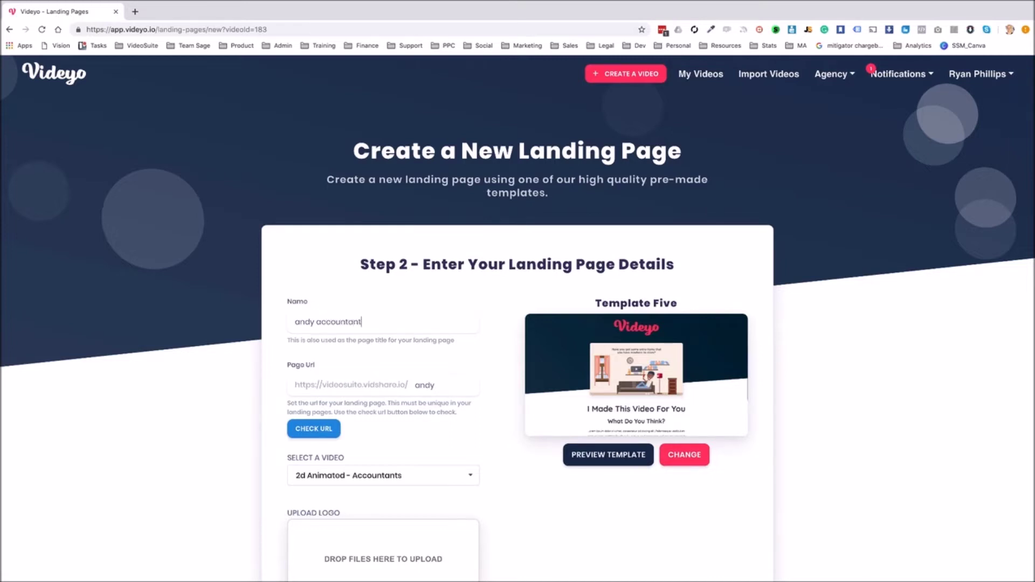
scroll(356, 409, "down", 3)
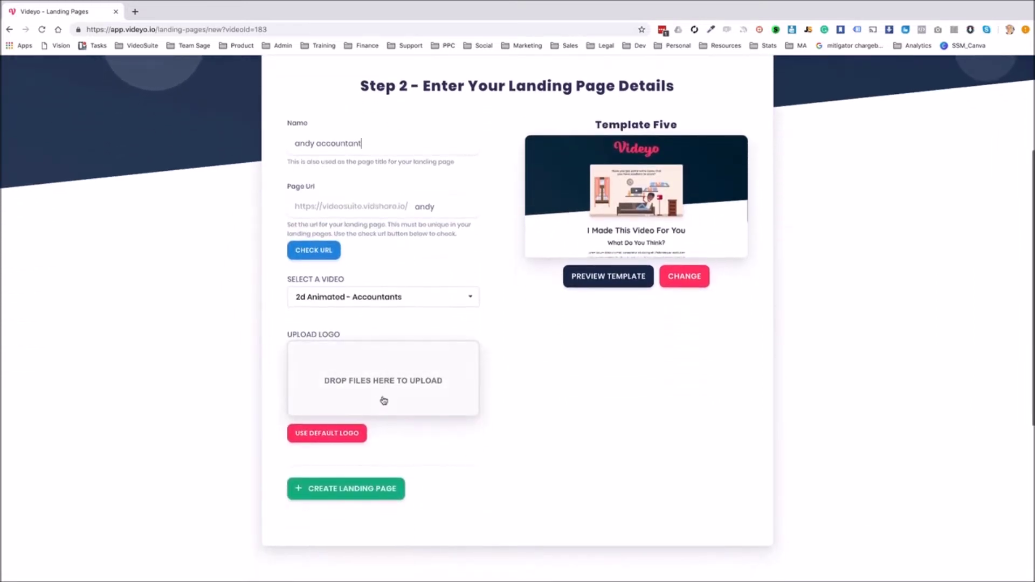
left_click(341, 438)
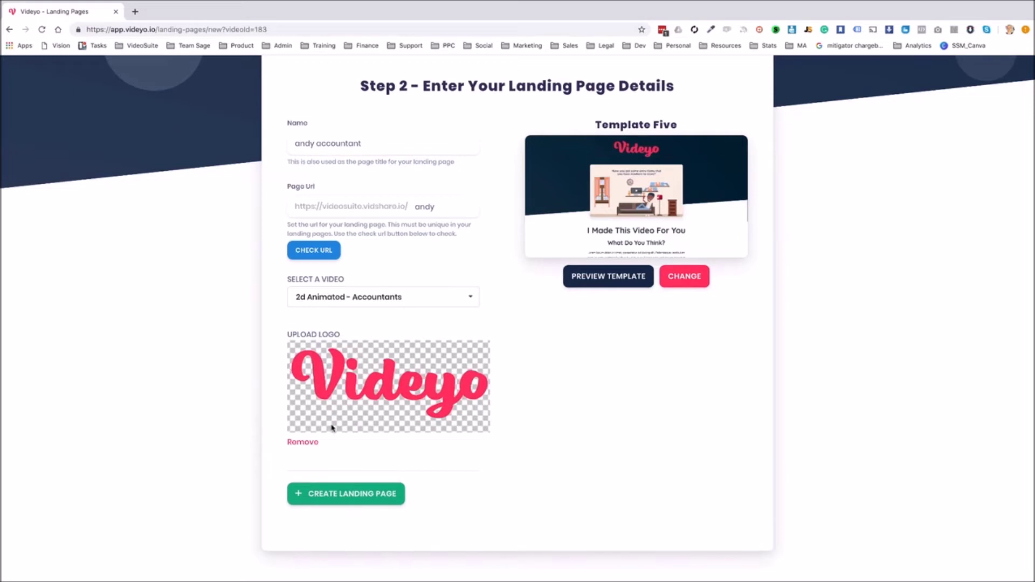
left_click(348, 497)
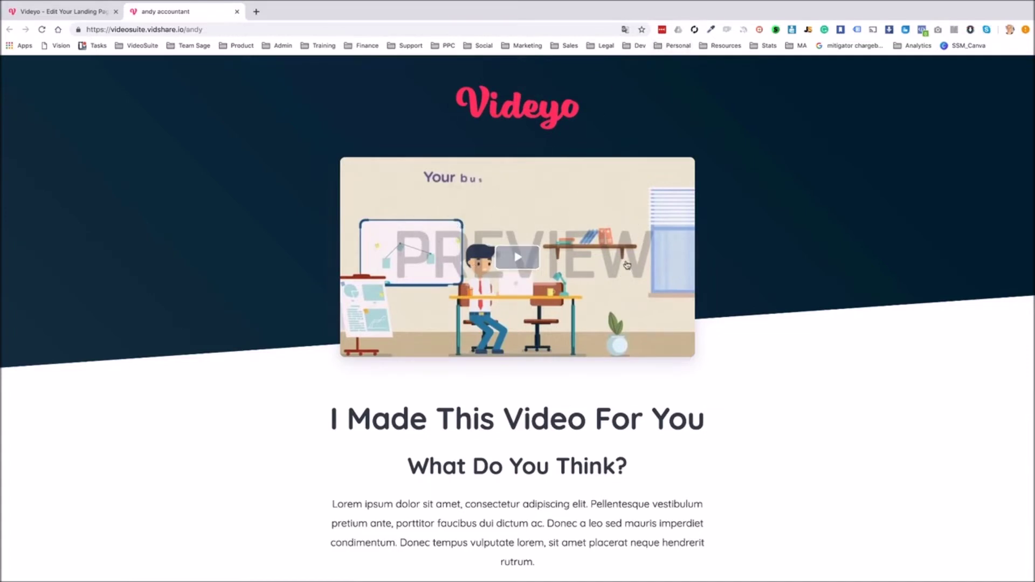
Scroll through the published landing page and its watermarked video preview
scroll(628, 263, "down", 5)
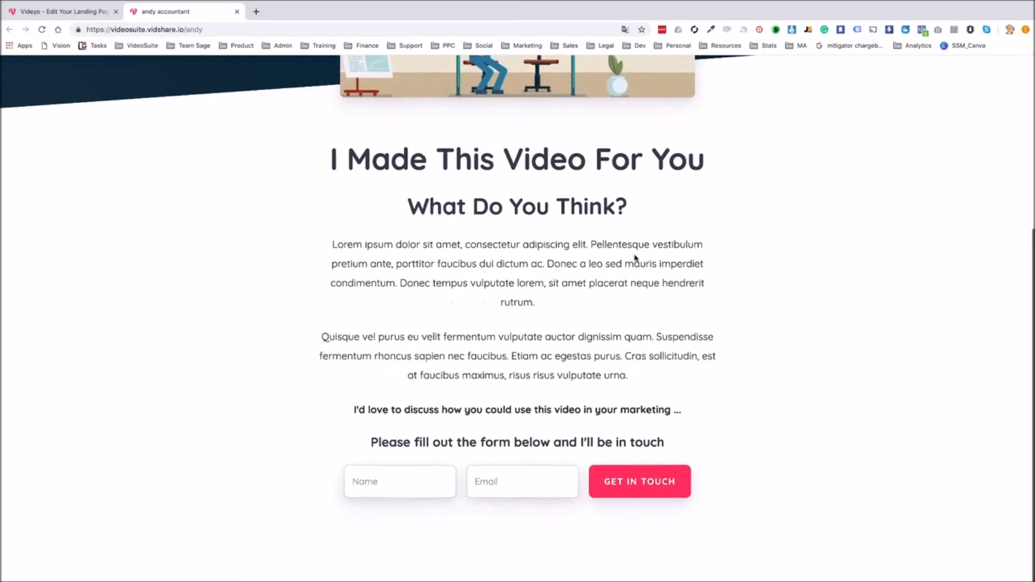
scroll(635, 257, "up", 4)
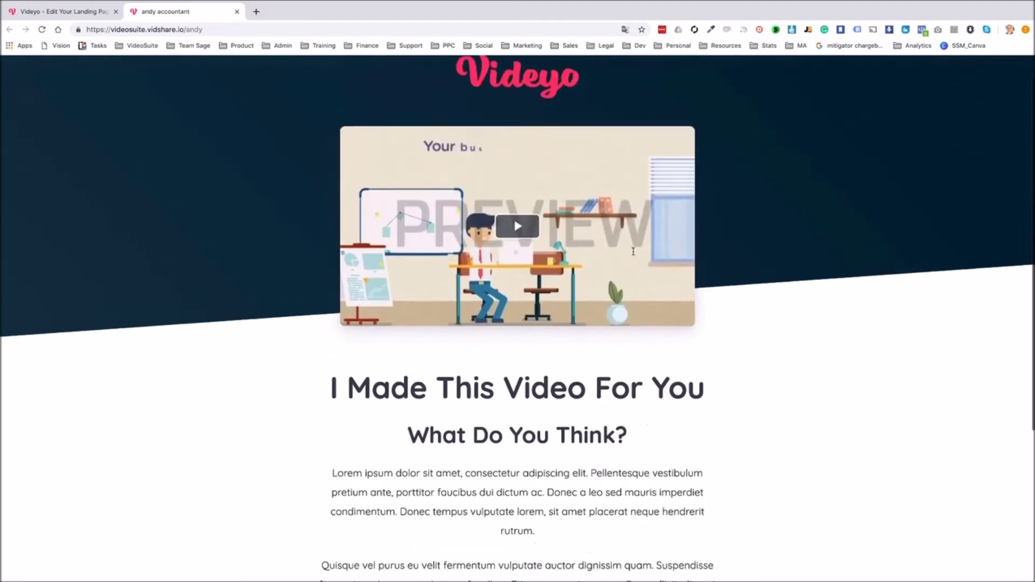
scroll(634, 252, "up", 1)
Close the published page tab and open the landing page in the editor
left_click(77, 12)
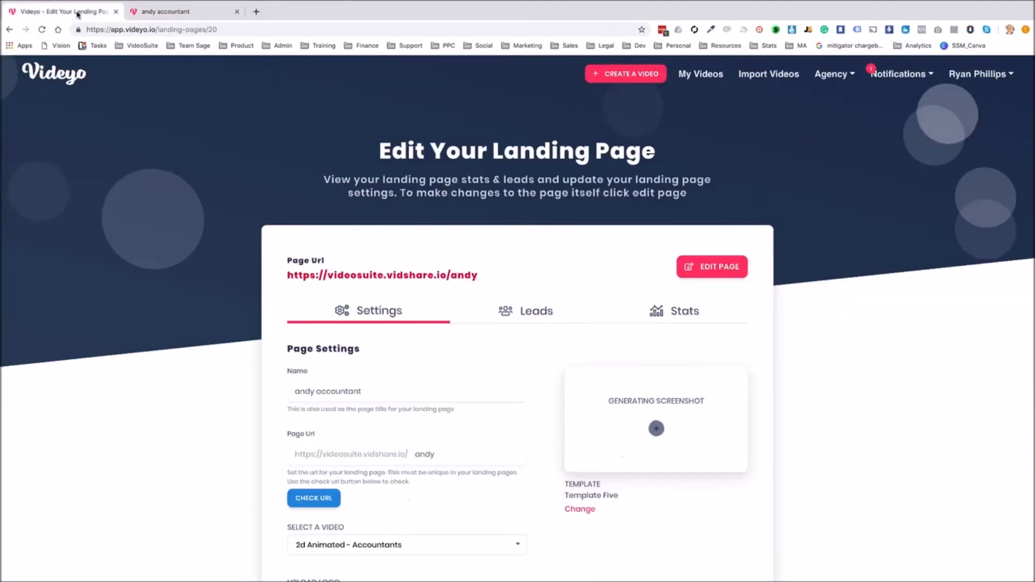
left_click(237, 12)
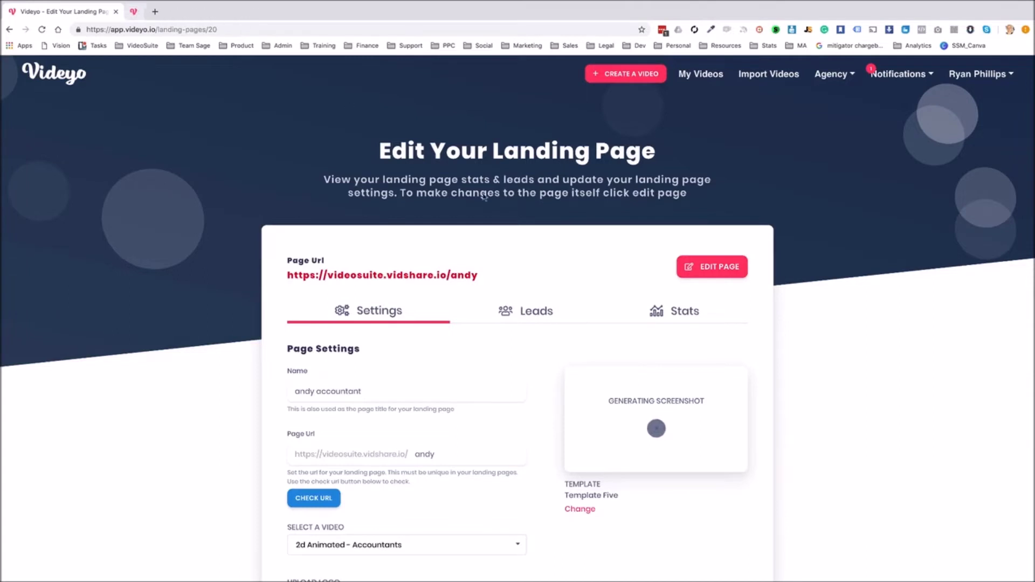
left_click(740, 265)
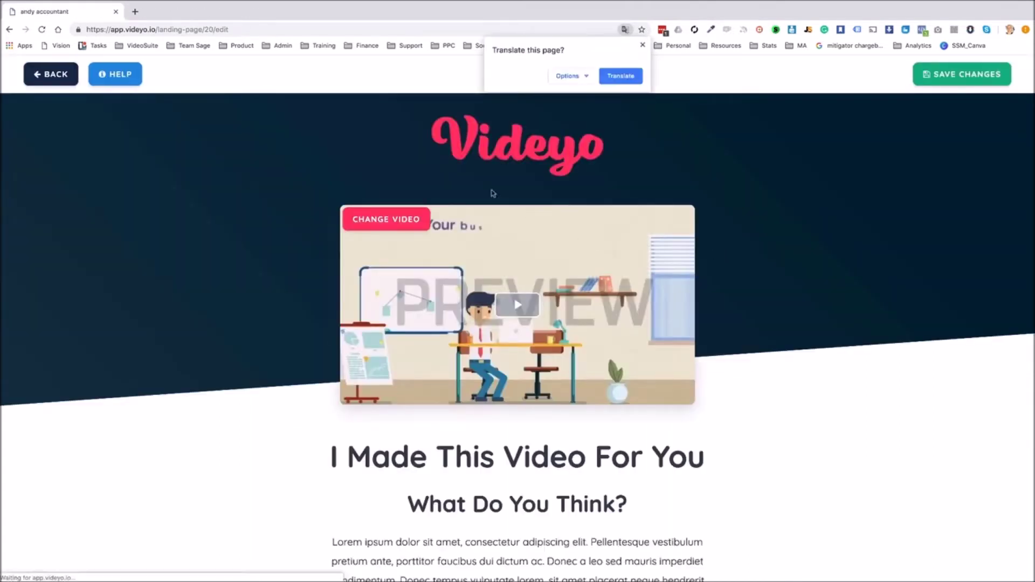
left_click(374, 127)
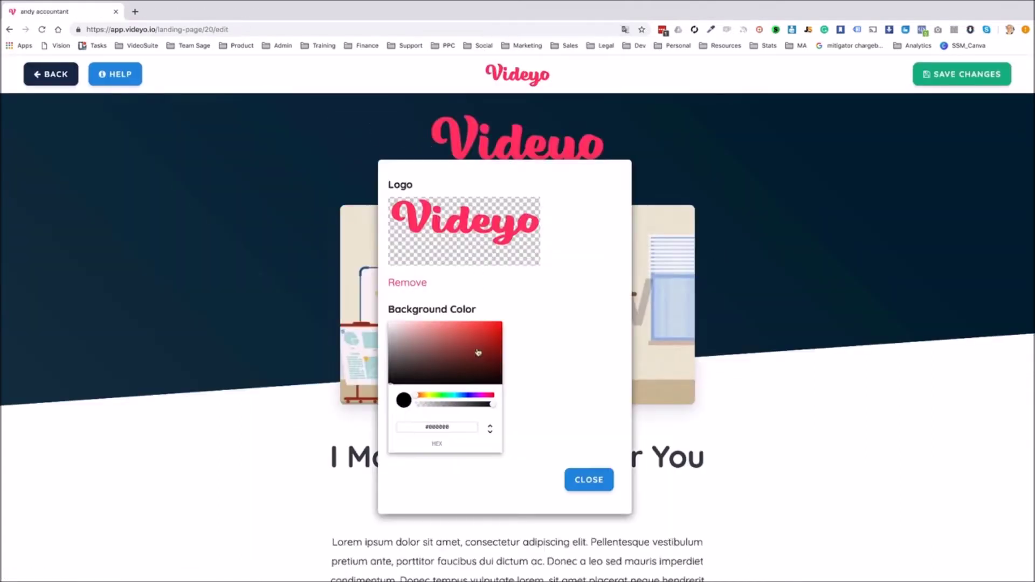
left_click(607, 490)
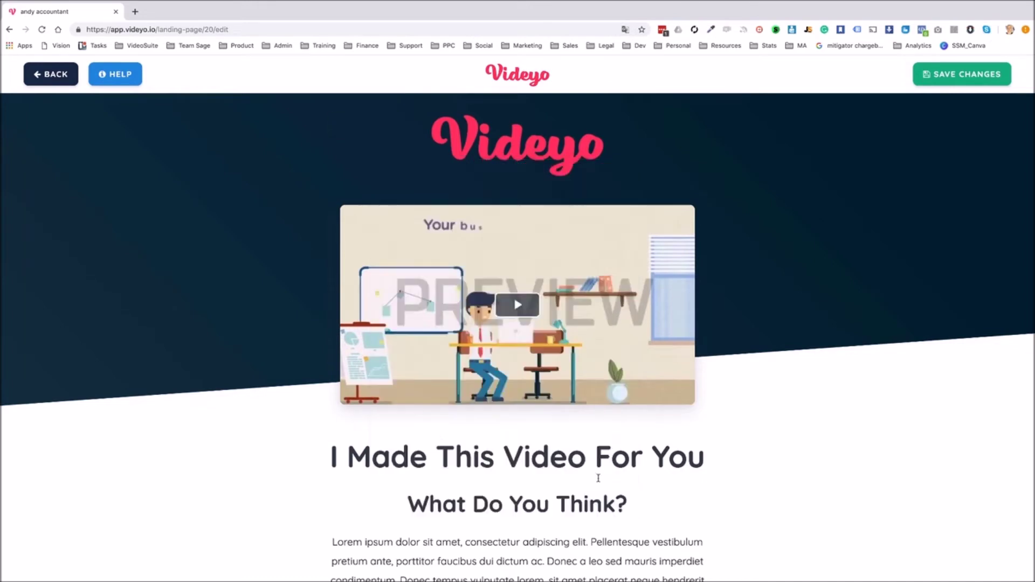
scroll(599, 477, "down", 3)
Delete both Lorem ipsum paragraphs and the 'What Do You Think?' heading, then save
triple_click(581, 404)
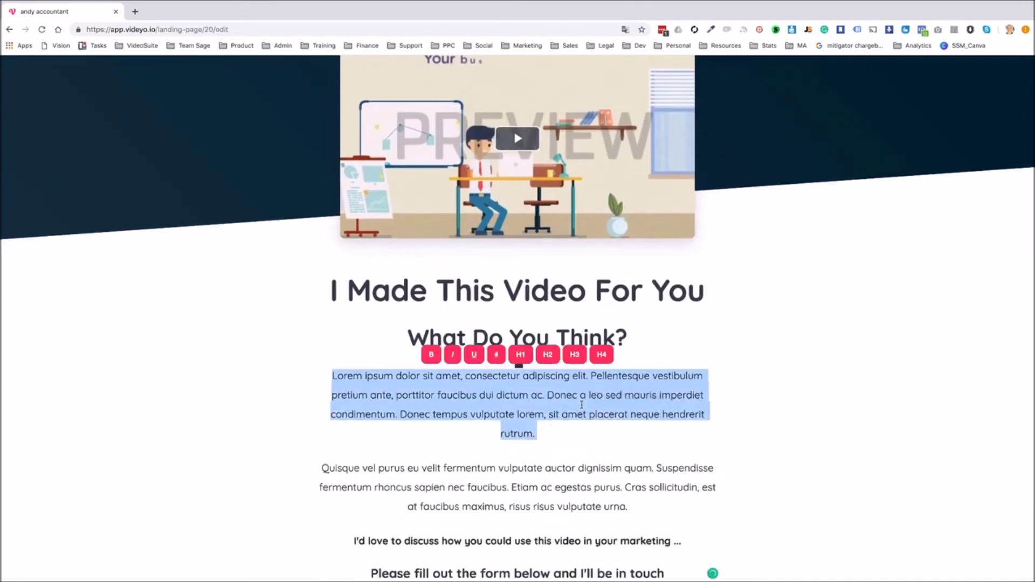
key("BackSpace")
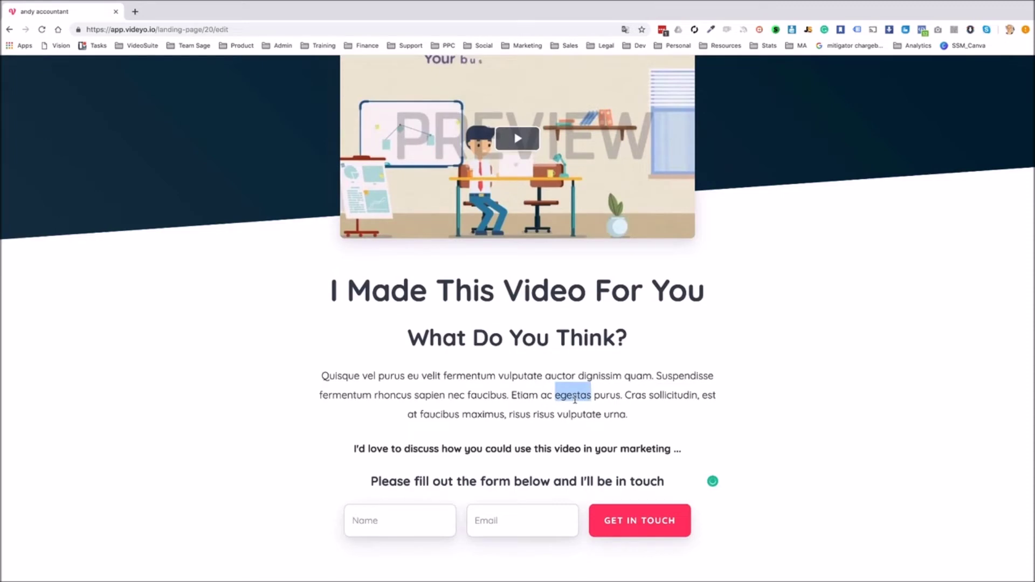
triple_click(576, 396)
key("BackSpace")
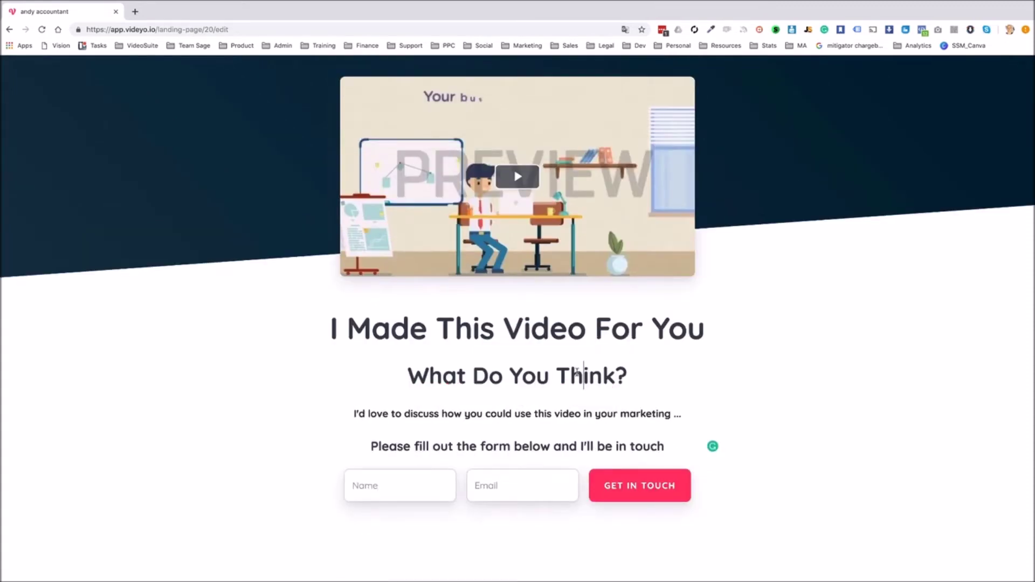
triple_click(576, 372)
key("BackSpace")
scroll(539, 330, "up", 2)
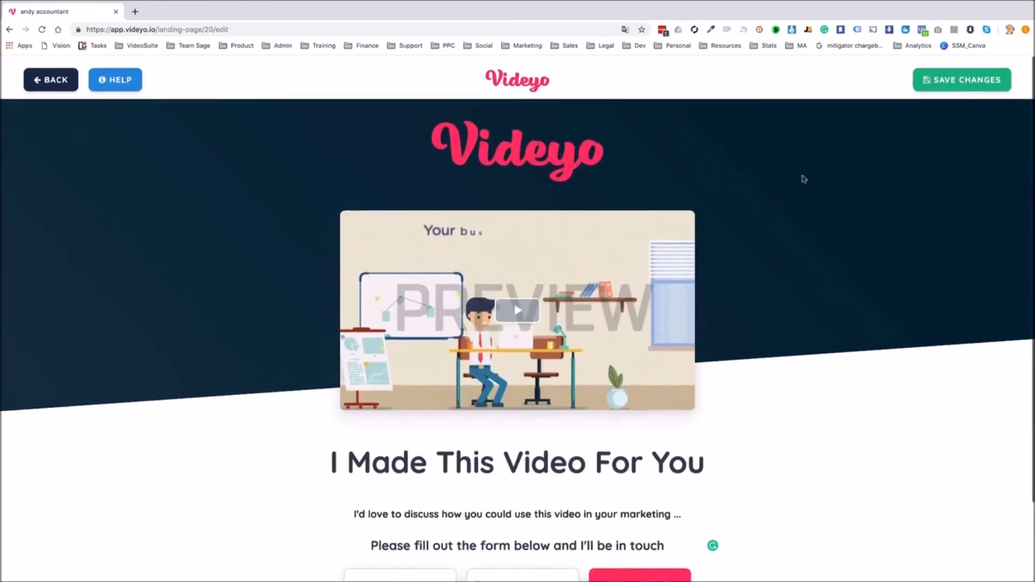
left_click(935, 80)
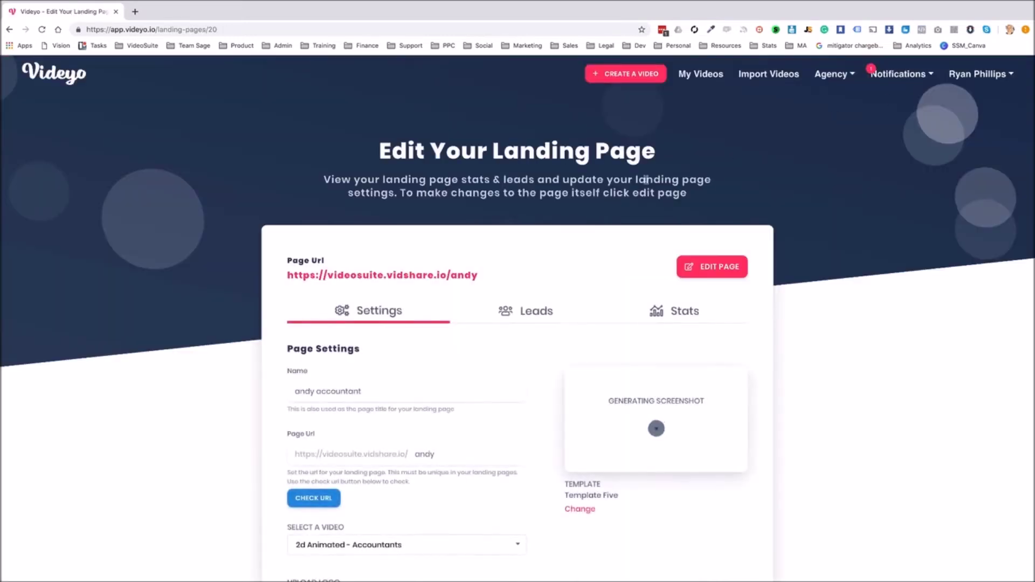
left_click(434, 276)
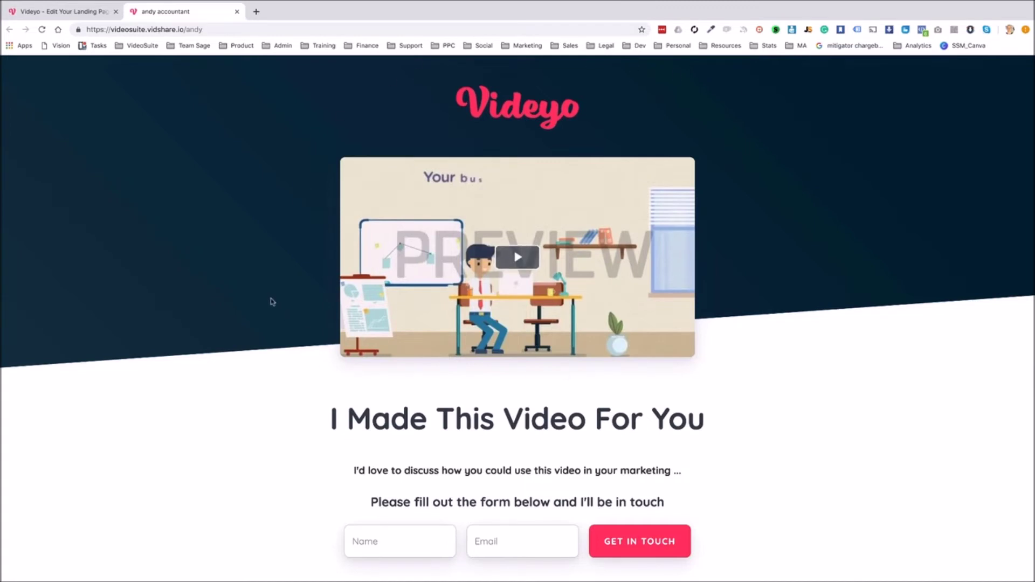
Submit a test enquiry with a visitor name and e-mail through the Get In Touch form
scroll(274, 305, "down", 2)
left_click(401, 490)
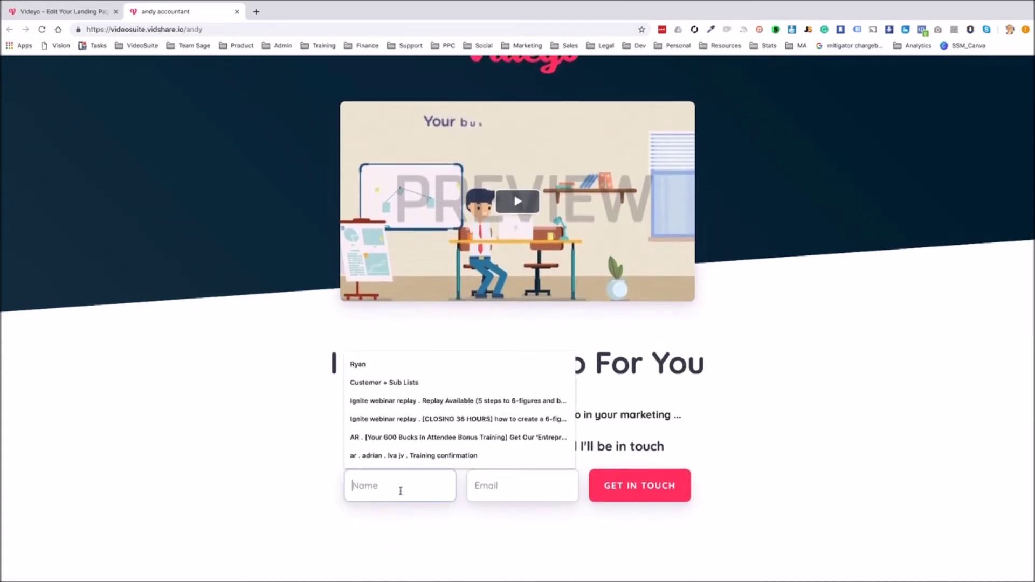
type("Andy")
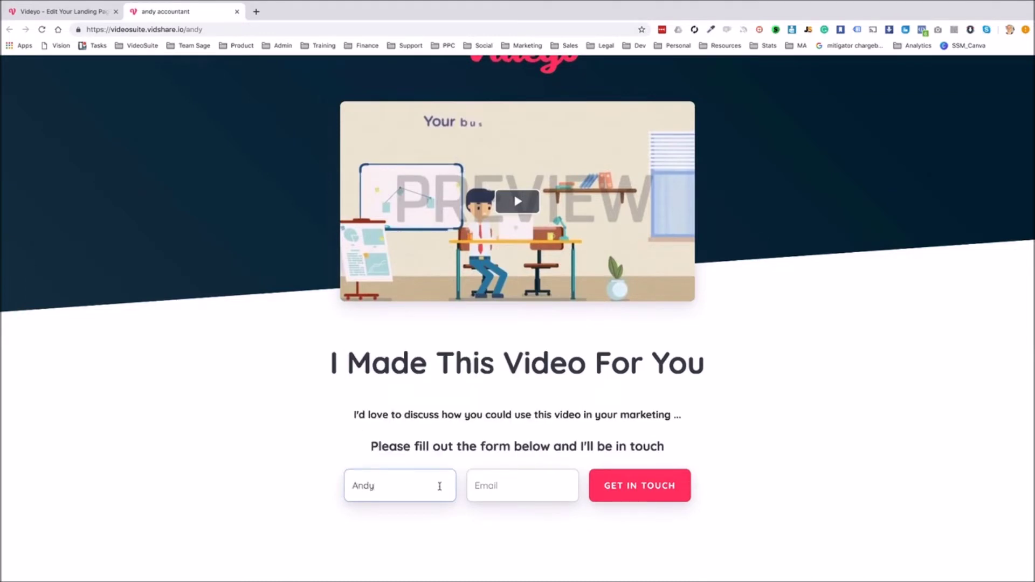
left_click(526, 486)
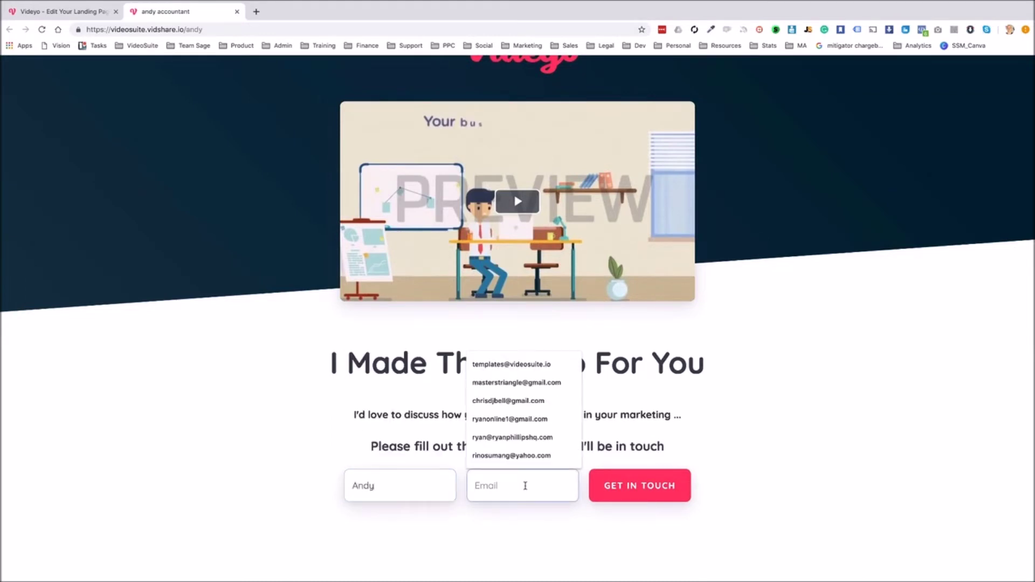
type("a2")
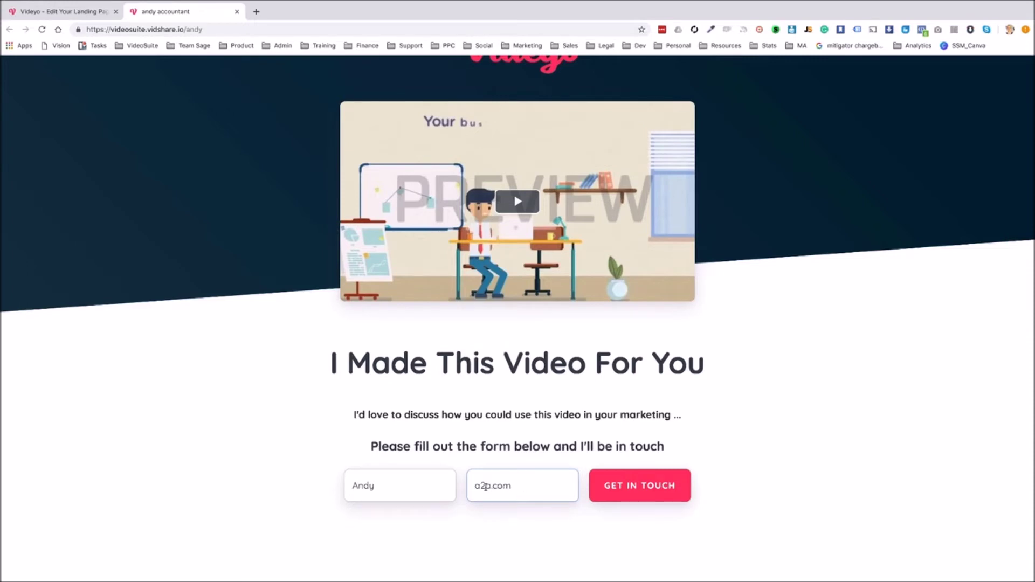
type("a.com")
scroll(603, 465, "up", 2)
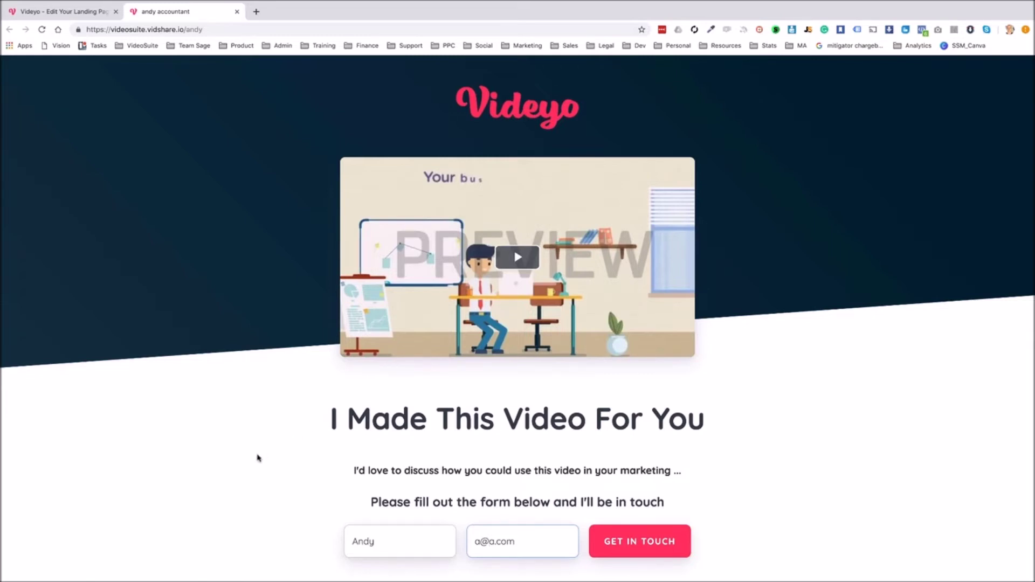
left_click(655, 544)
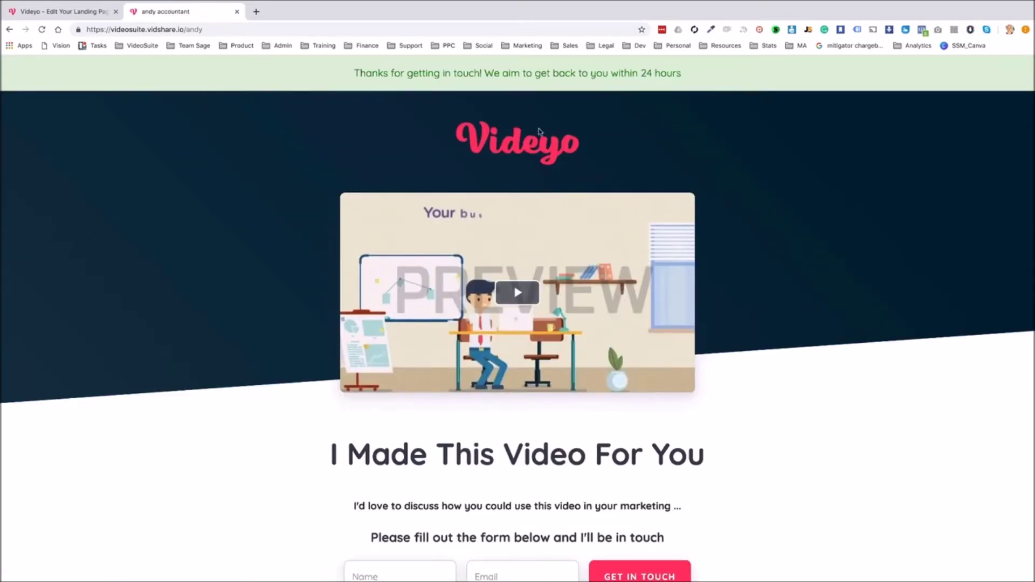
Review the new lead's details from the notifications, then return to My Videos
left_click(54, 13)
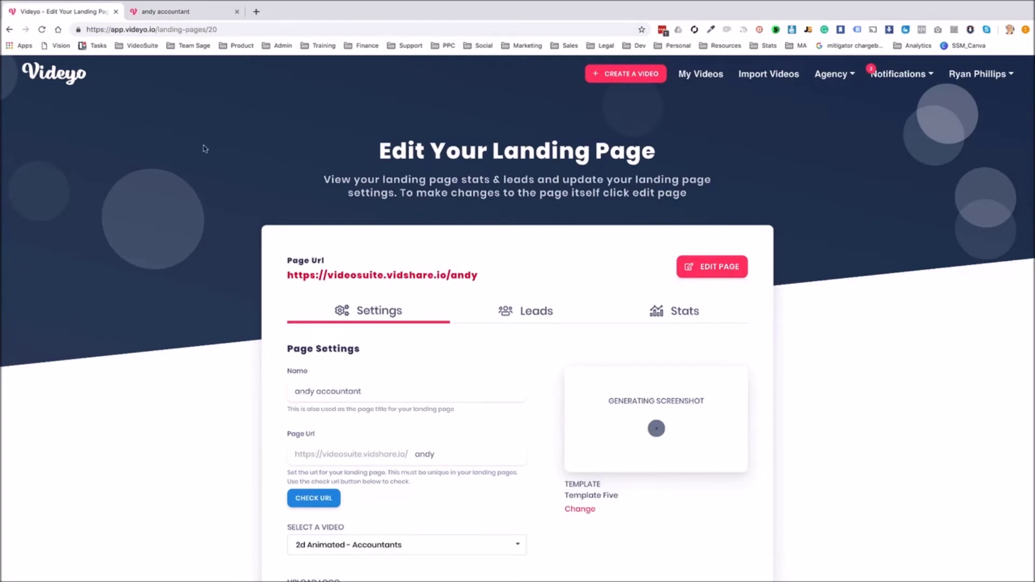
key("super+r")
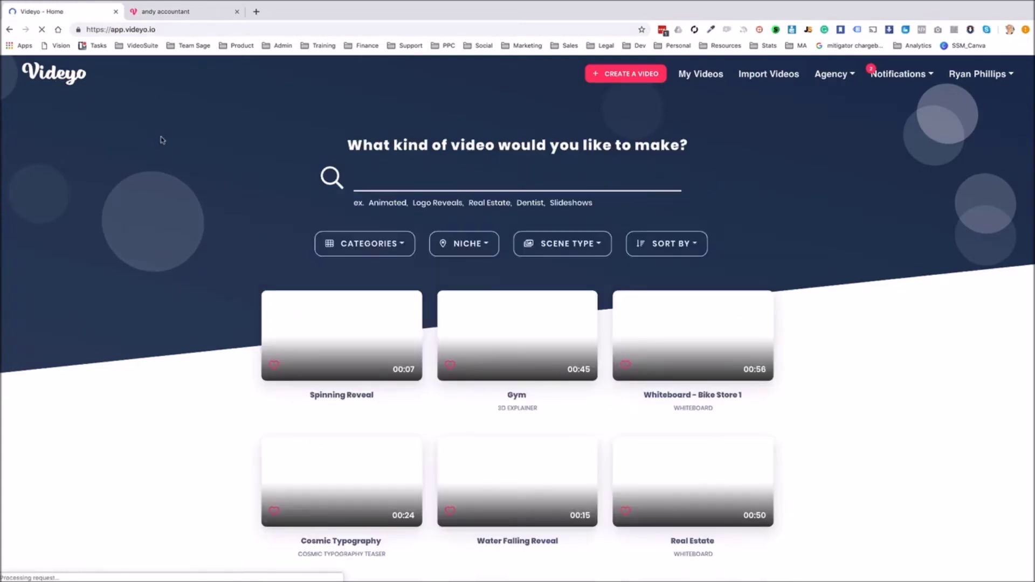
left_click(888, 76)
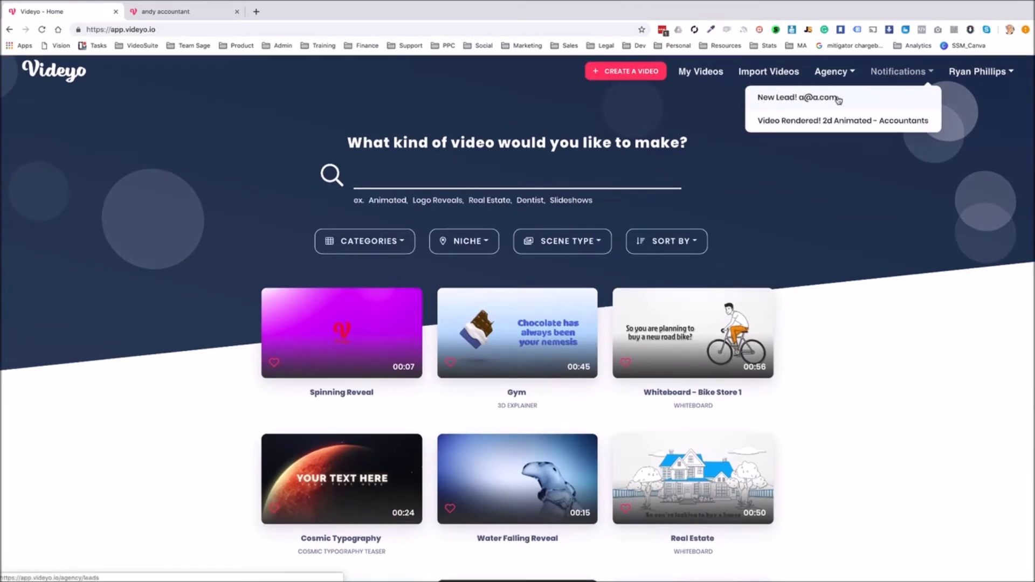
left_click(828, 98)
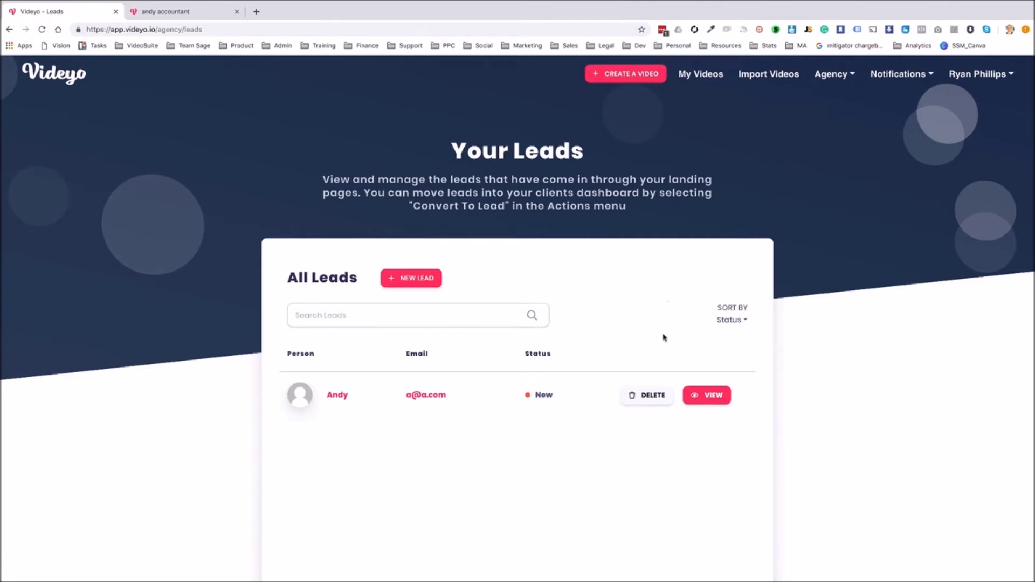
scroll(592, 302, "down", 2)
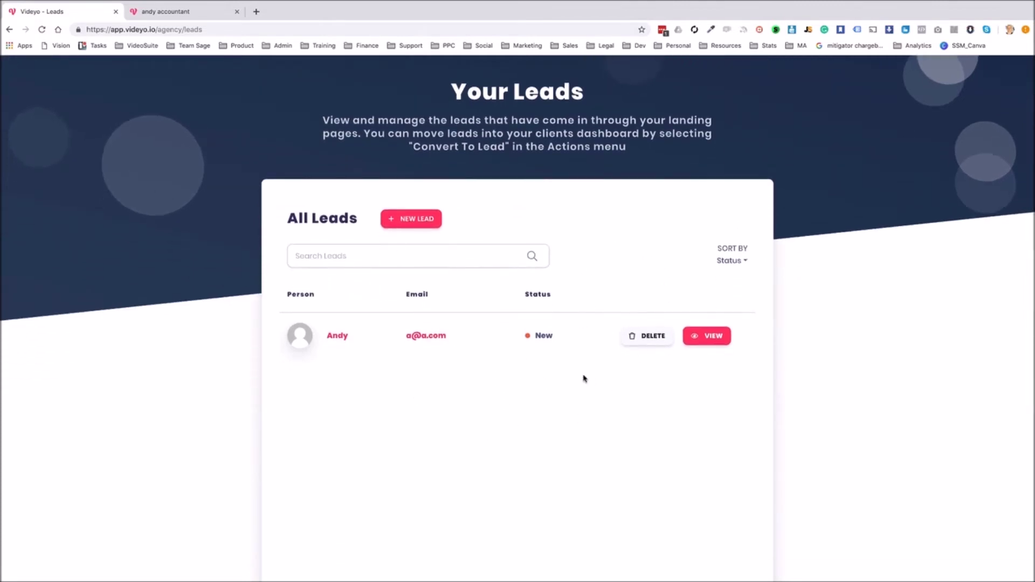
left_click(715, 339)
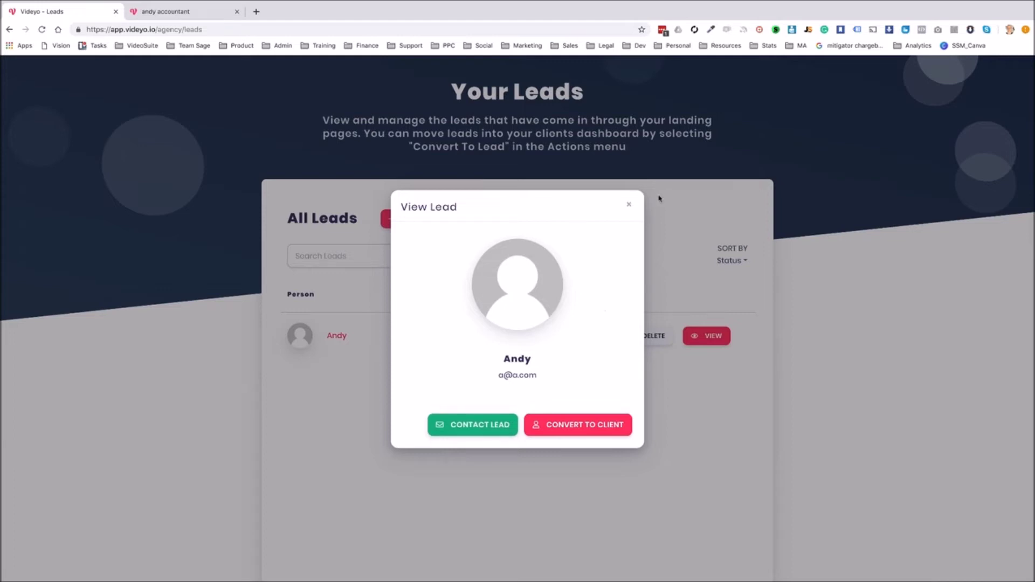
left_click(629, 204)
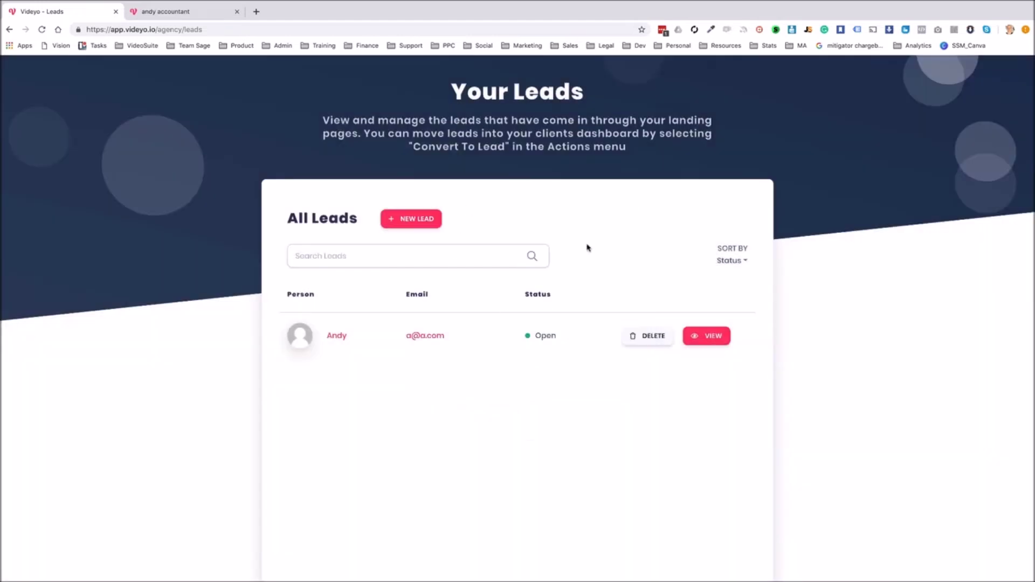
scroll(554, 294, "up", 2)
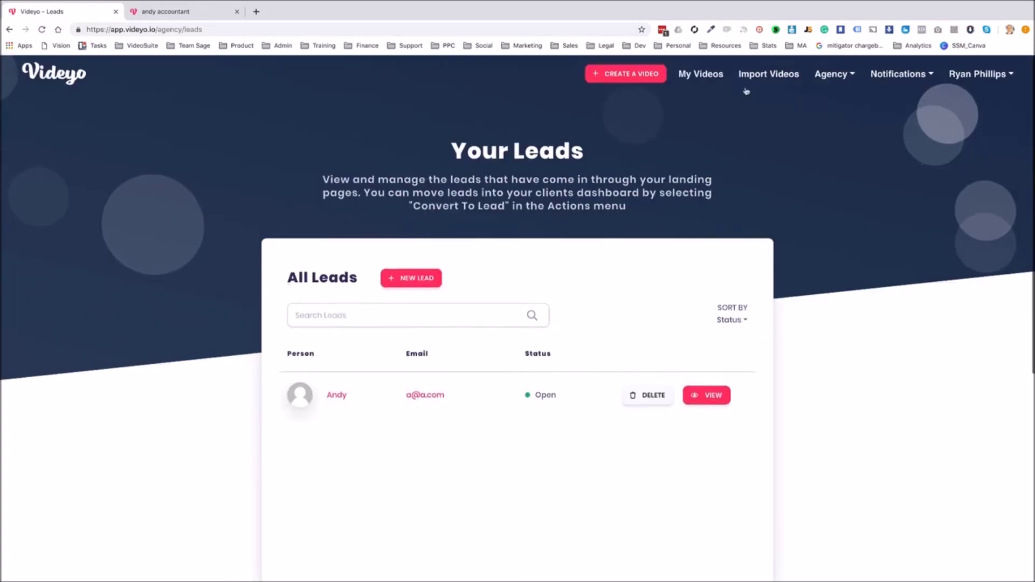
left_click(698, 73)
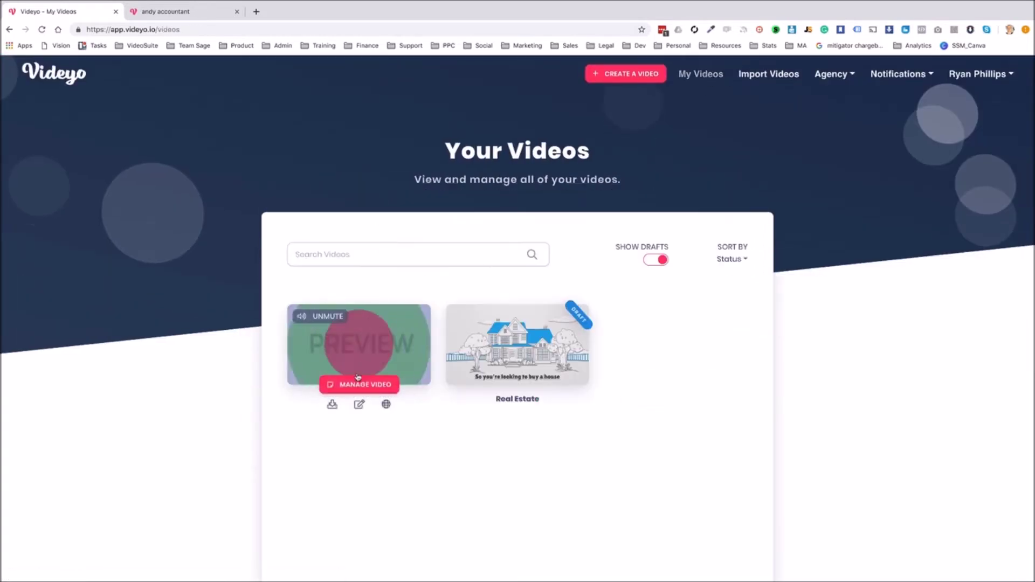
Open the Accountants video's Manage Video page and check Remove Watermark quality options, keeping HD360
left_click(359, 385)
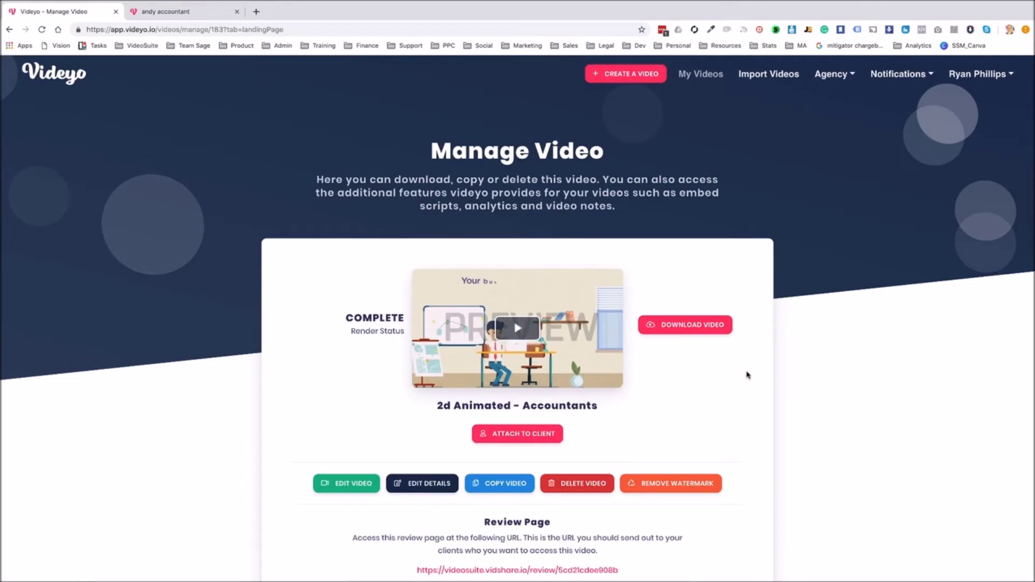
scroll(748, 374, "down", 1)
scroll(748, 374, "down", 2)
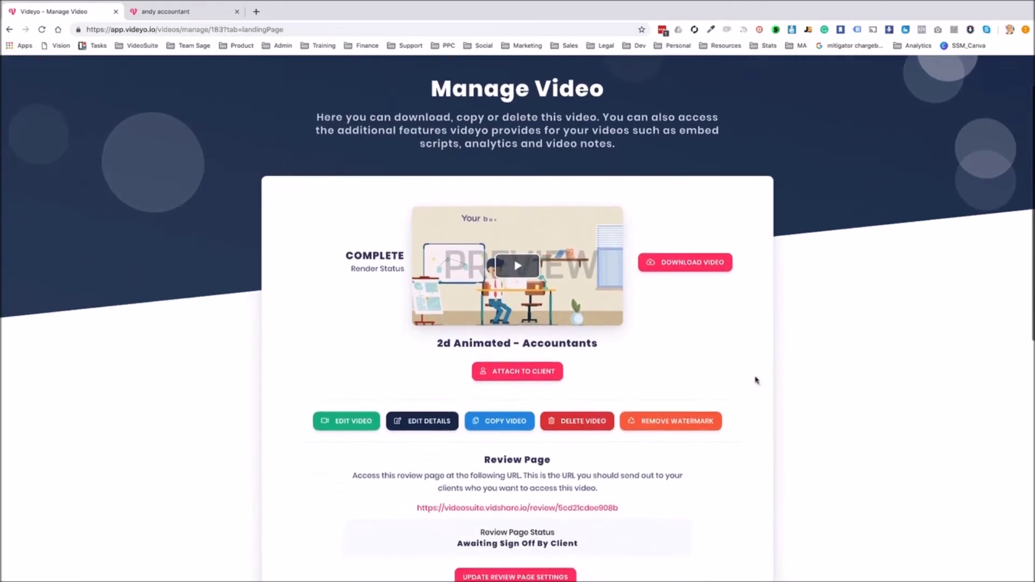
left_click(680, 424)
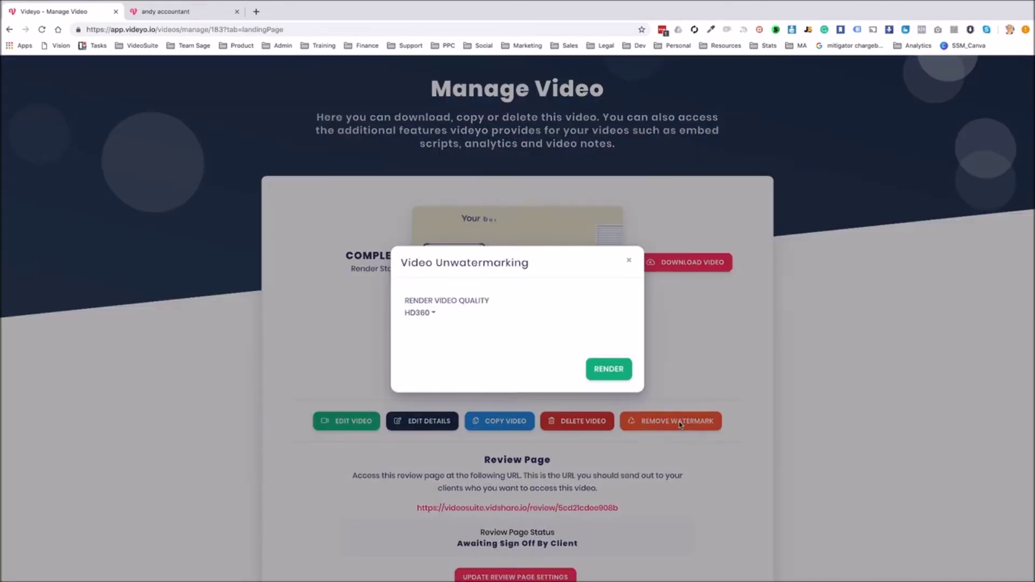
left_click(434, 314)
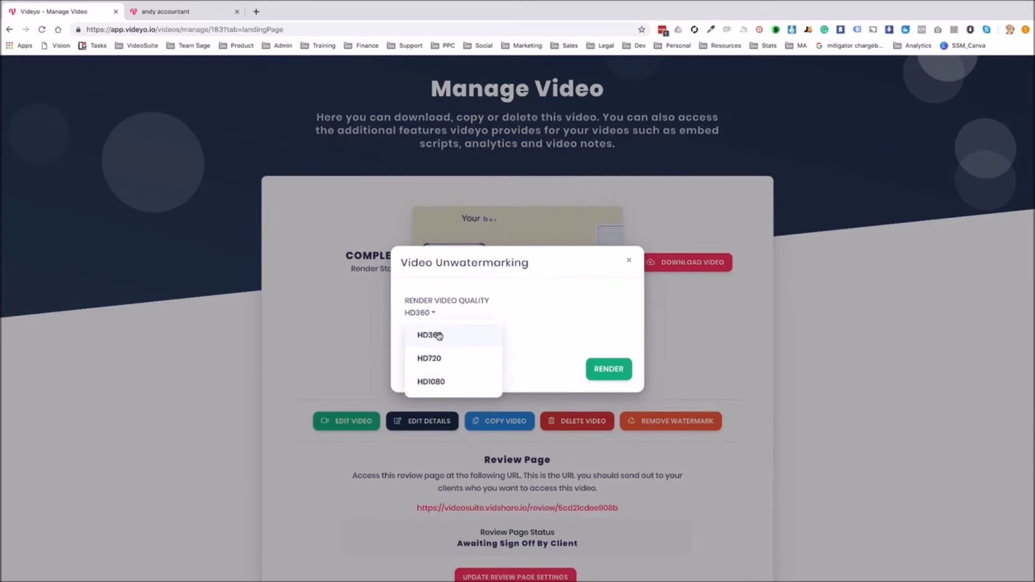
left_click(550, 338)
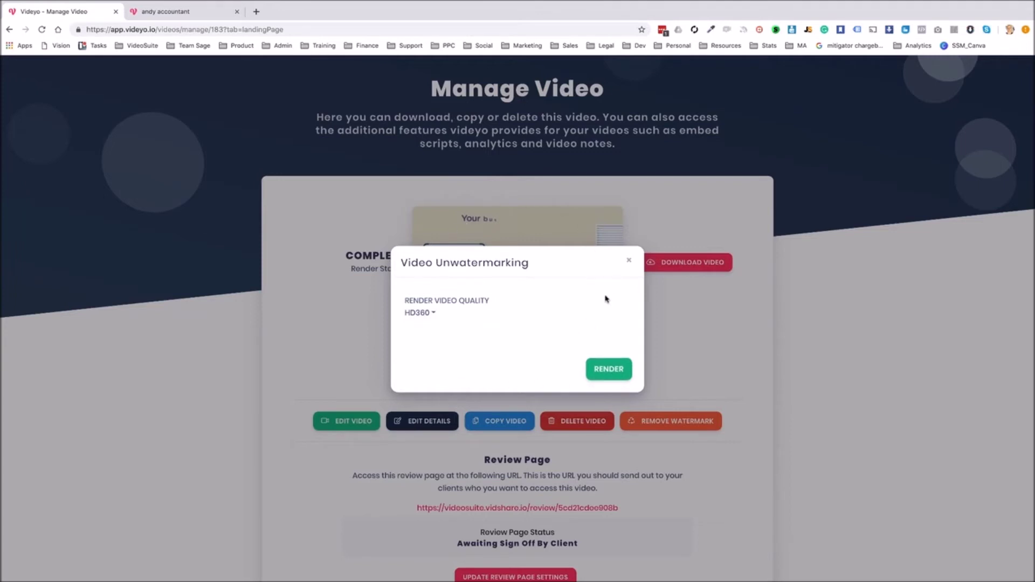
left_click(628, 261)
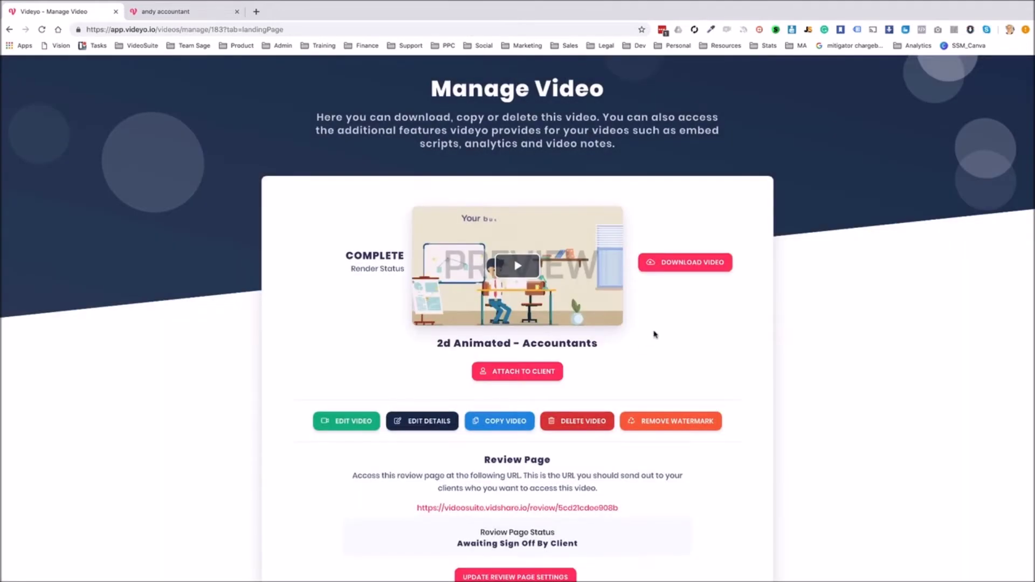
scroll(654, 335, "down", 2)
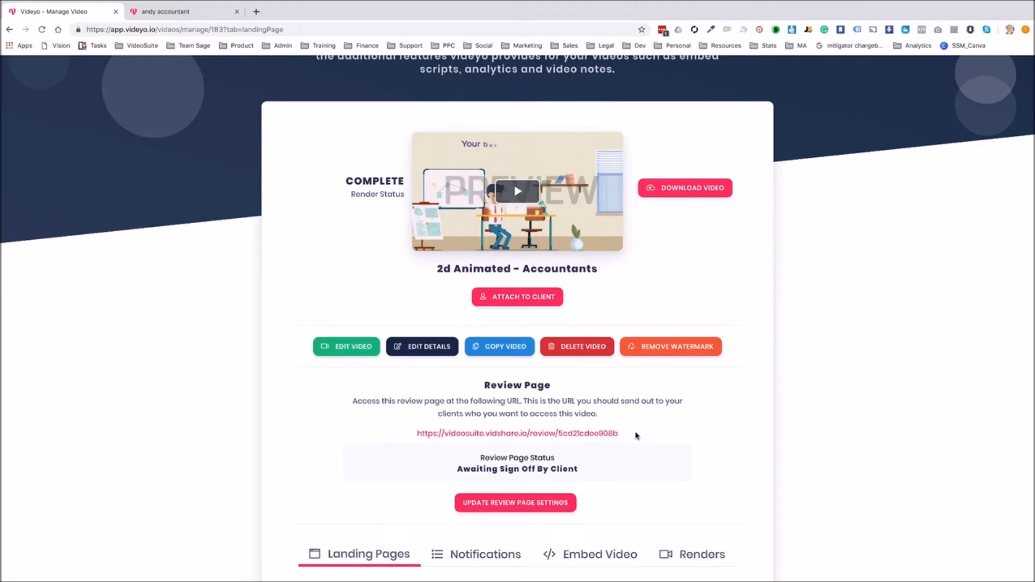
scroll(637, 436, "down", 2)
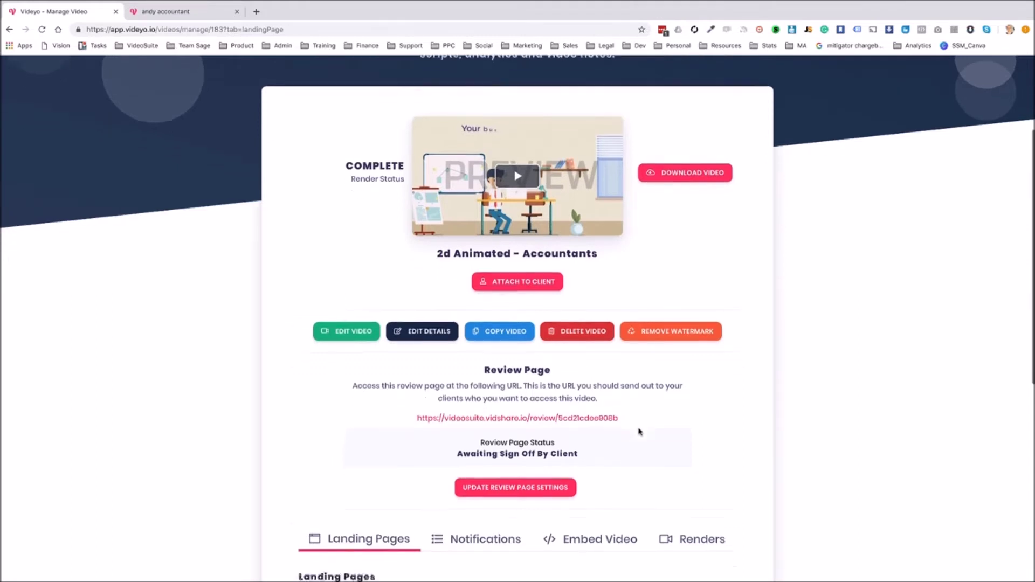
scroll(686, 390, "up", 4)
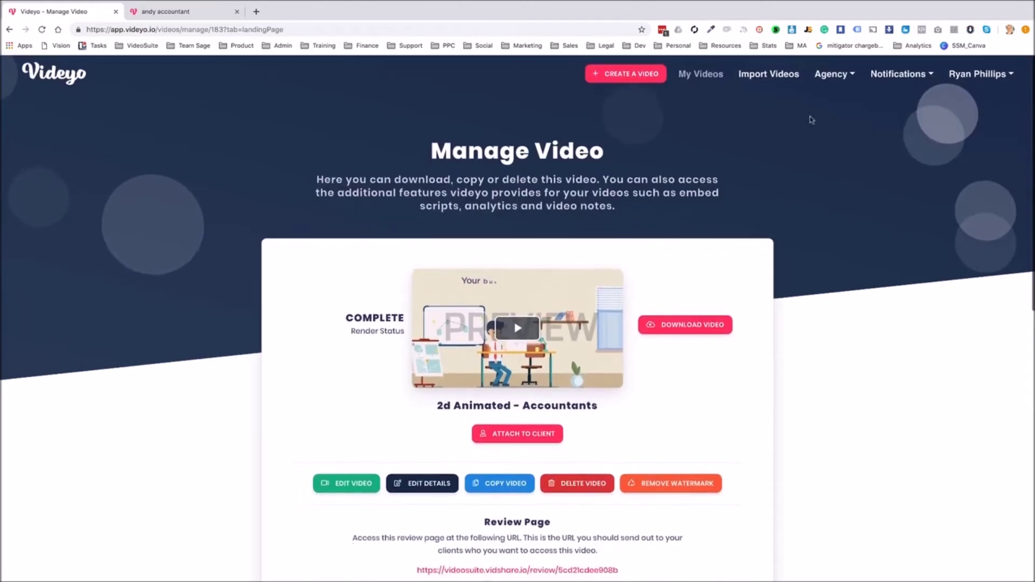
From Agency > Leads, convert the lead to a client with the Accountants video assigned
left_click(840, 77)
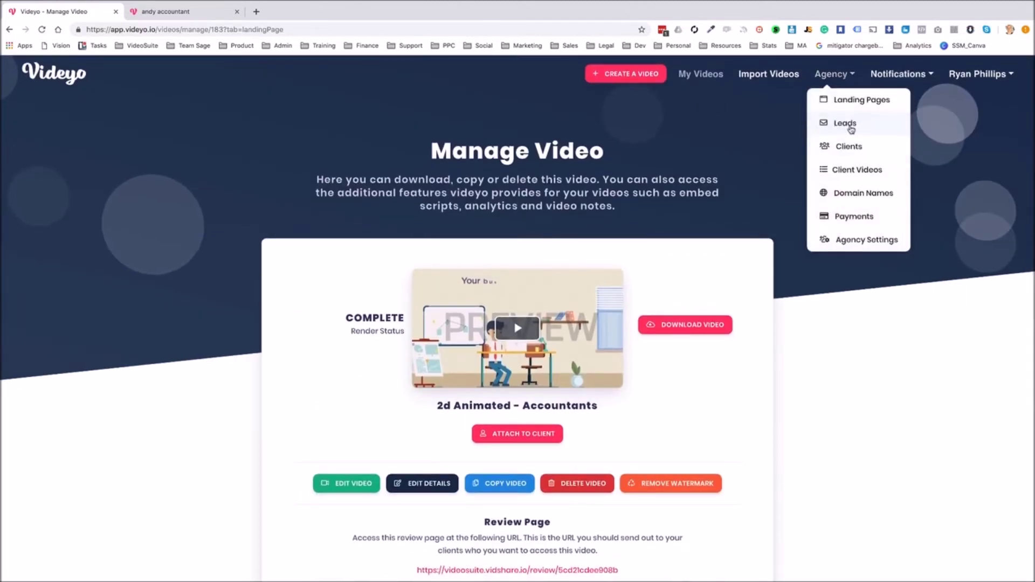
left_click(850, 125)
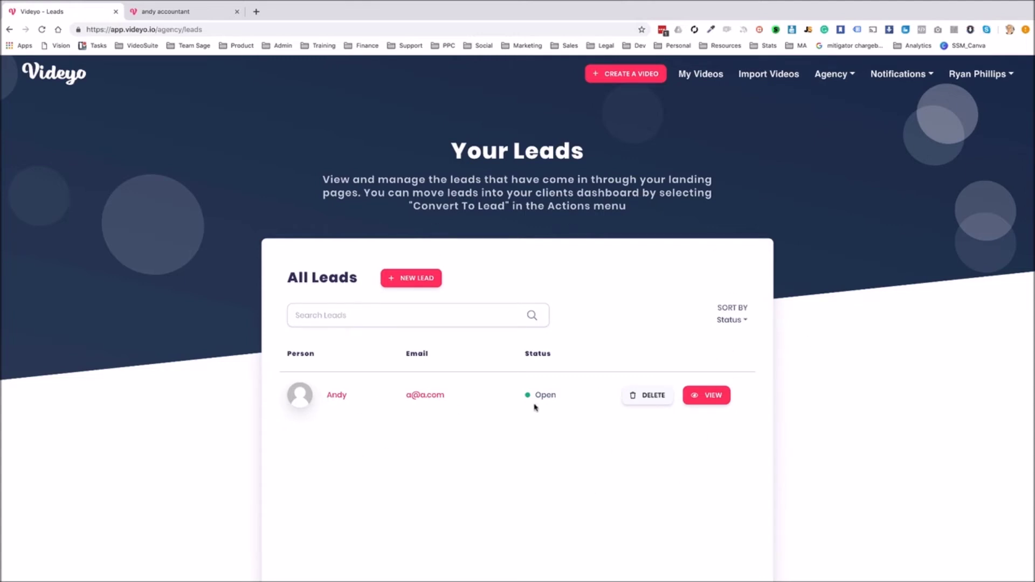
left_click(707, 395)
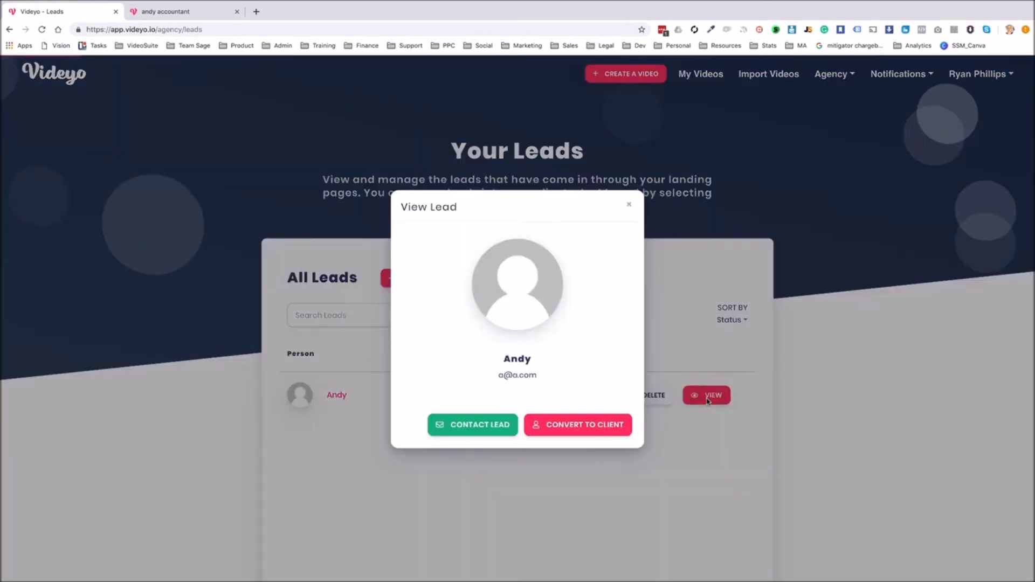
left_click(584, 422)
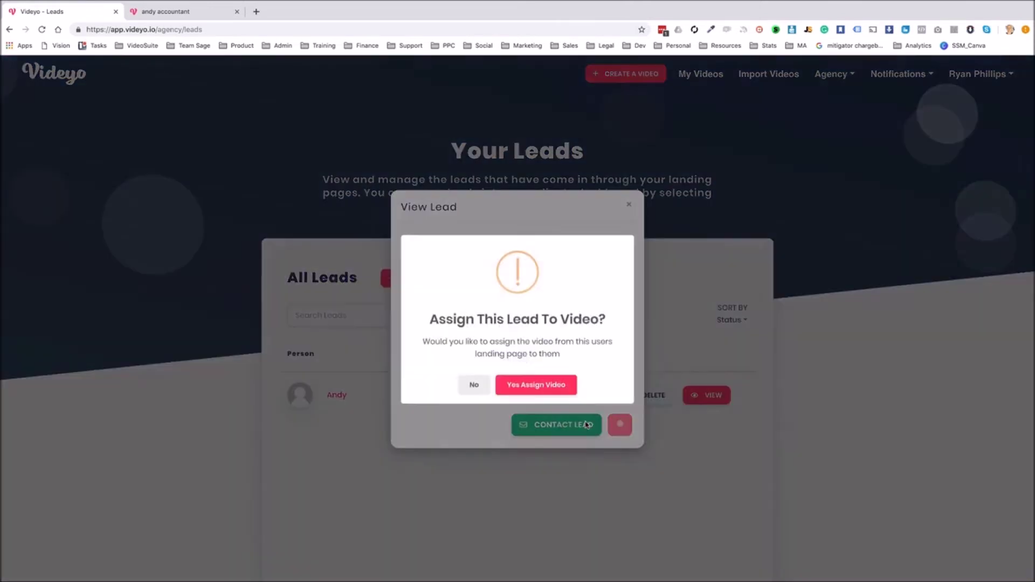
left_click(549, 393)
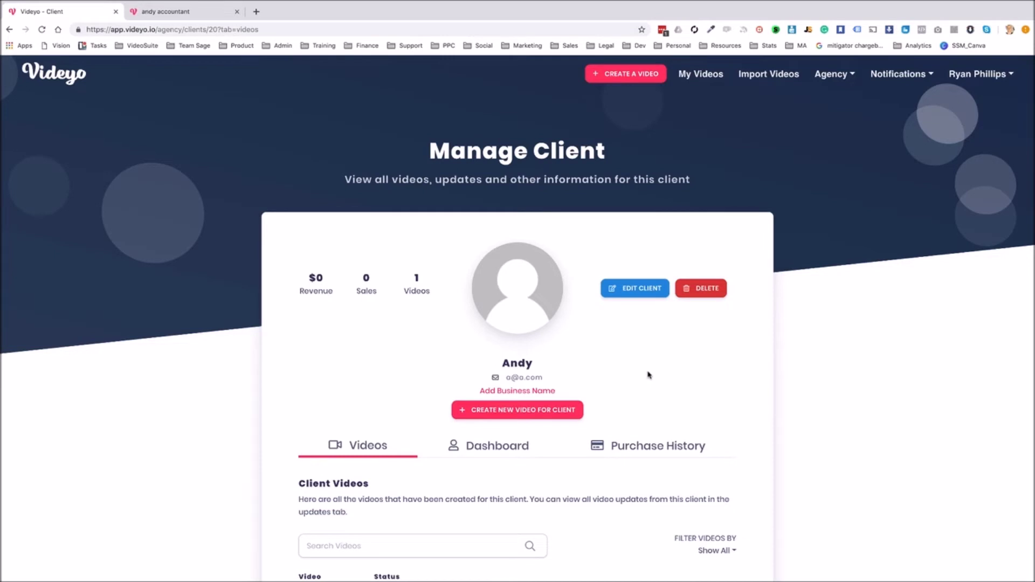
scroll(649, 375, "down", 5)
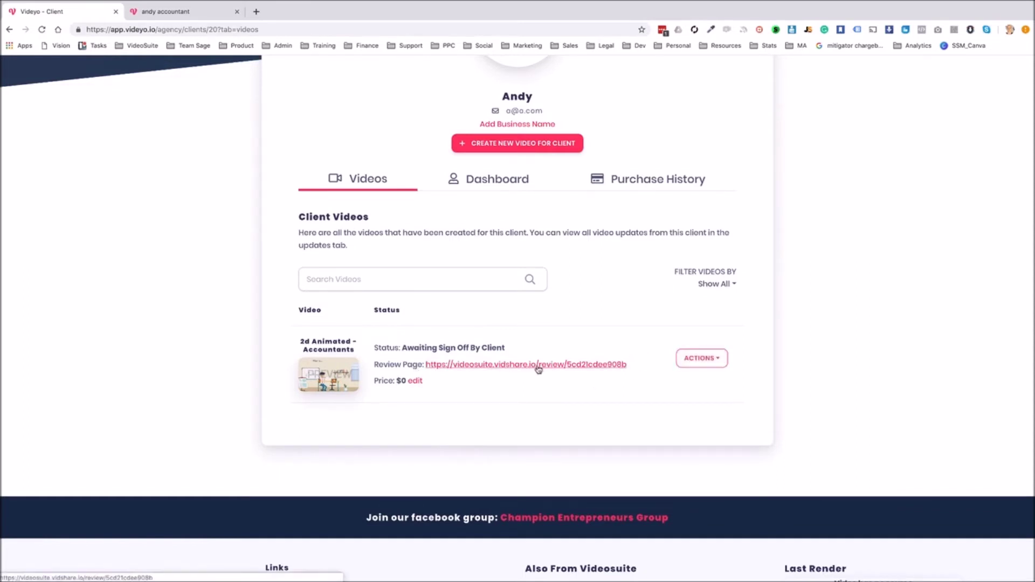
left_click(701, 358)
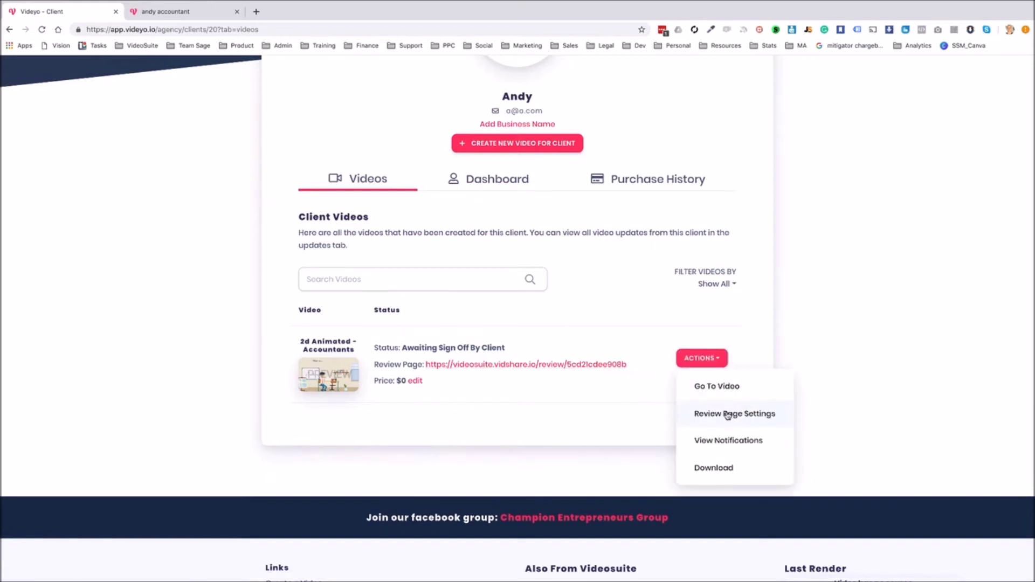
Enable Take Payment in the video's review page settings with a price of 197
left_click(728, 413)
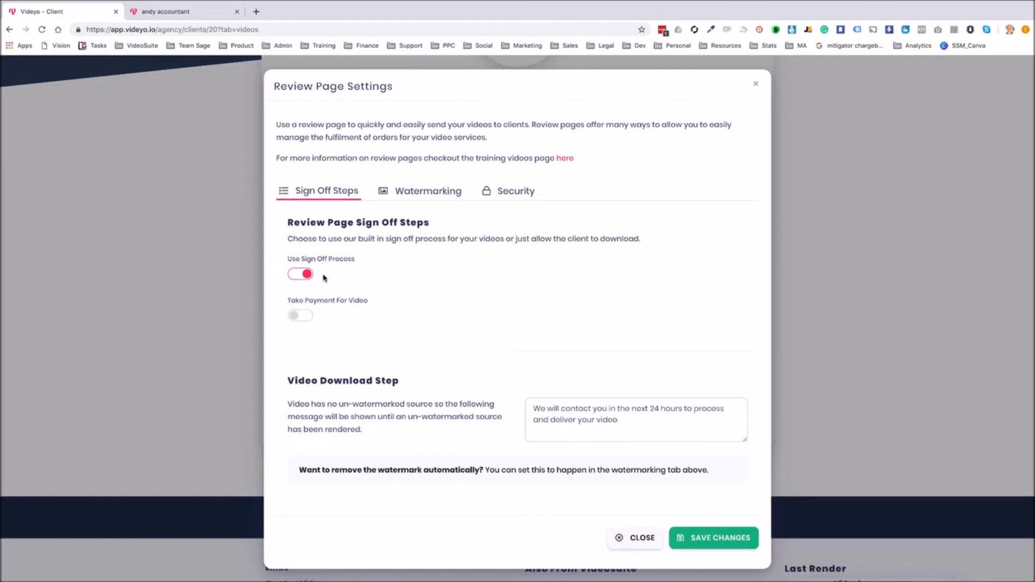
left_click(296, 317)
left_click(456, 322)
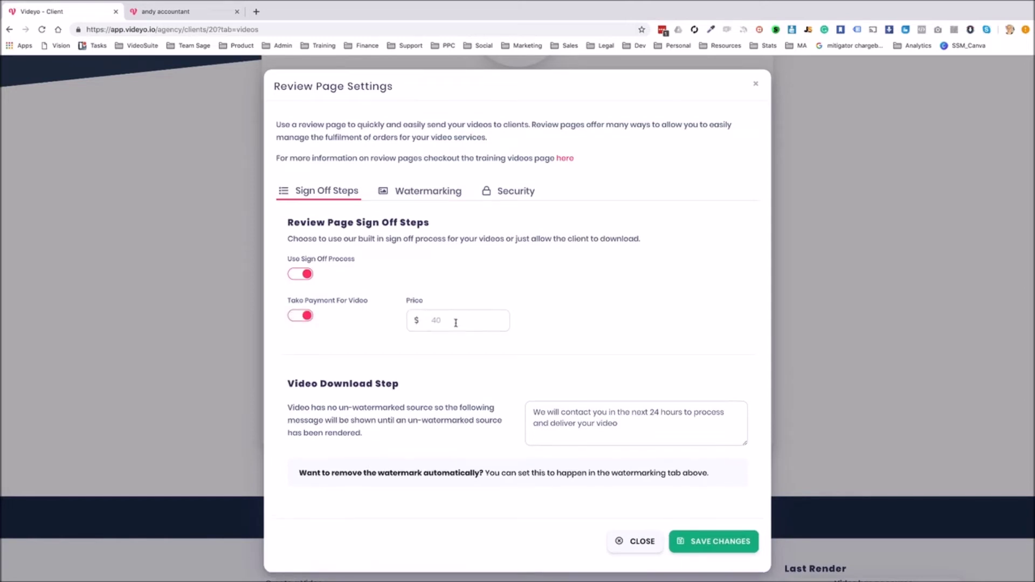
type("197")
Set HD360 final render quality, rendered automatically after sign-off, and save the settings
left_click(436, 193)
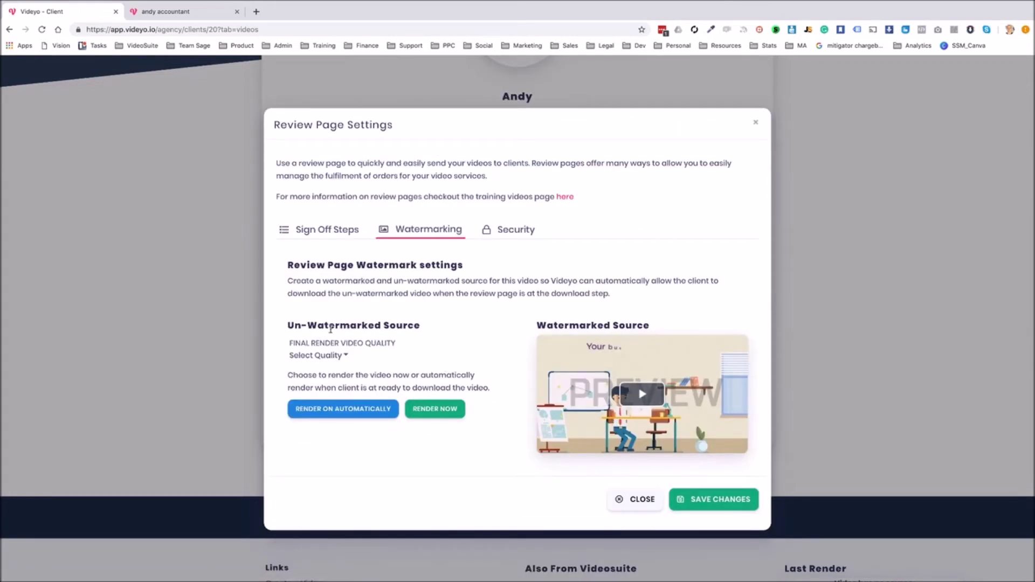
left_click(344, 355)
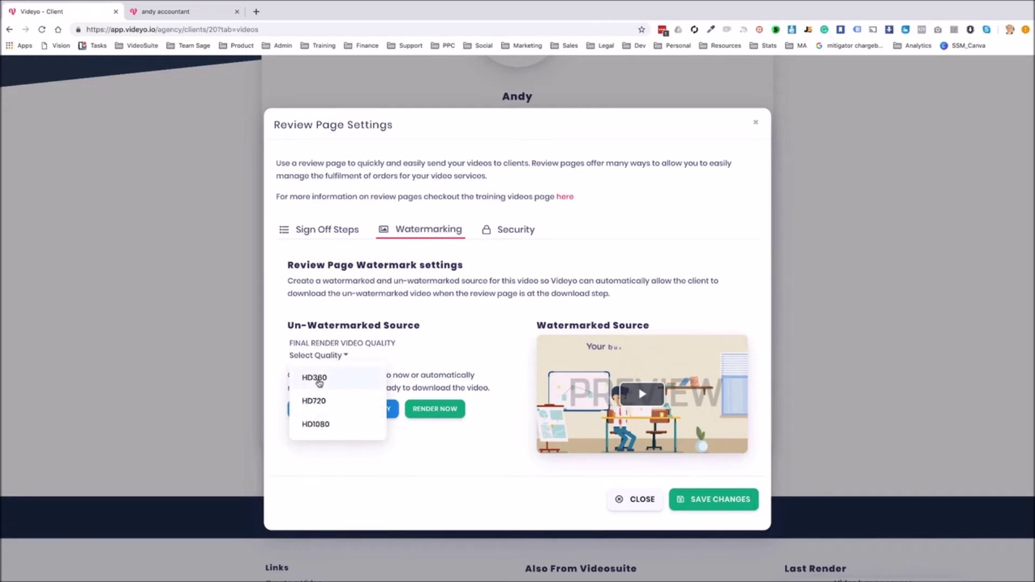
left_click(320, 381)
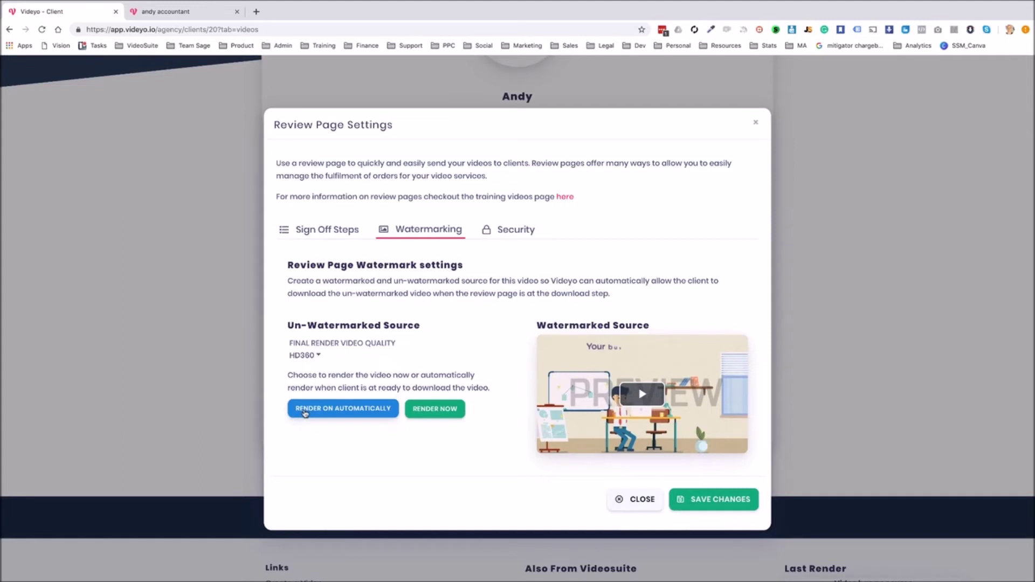
left_click(347, 410)
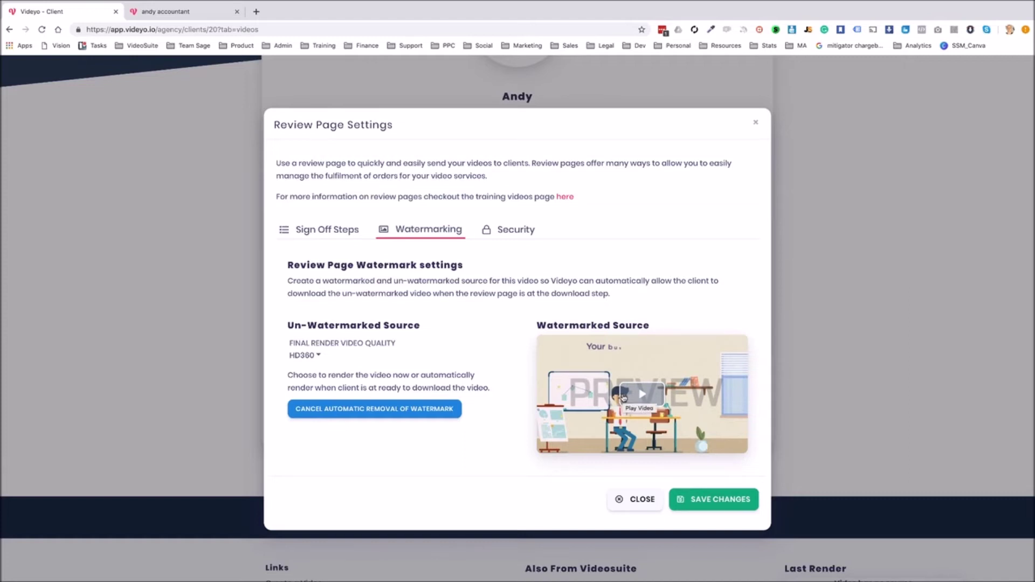
left_click(526, 230)
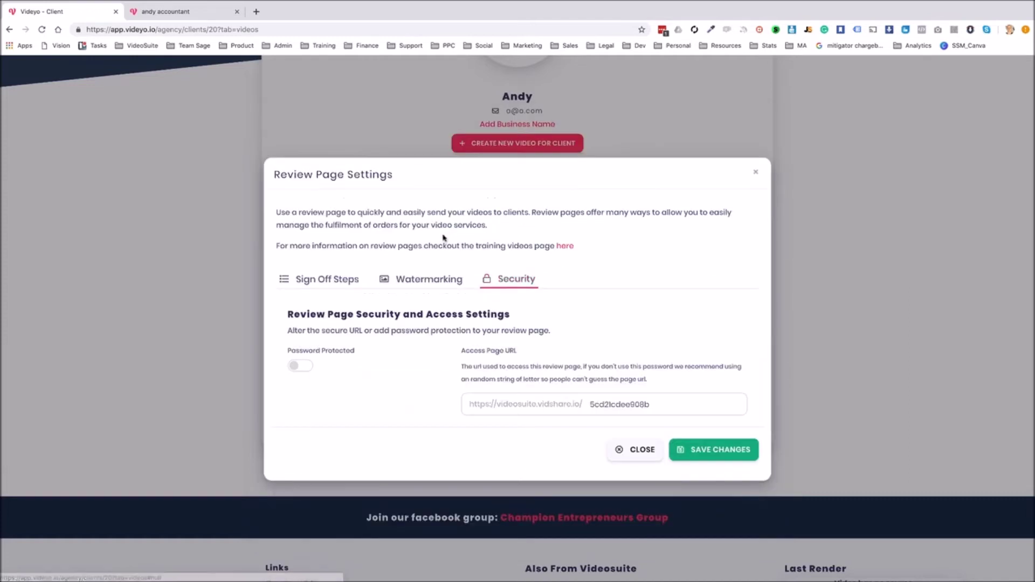
left_click(434, 281)
left_click(326, 238)
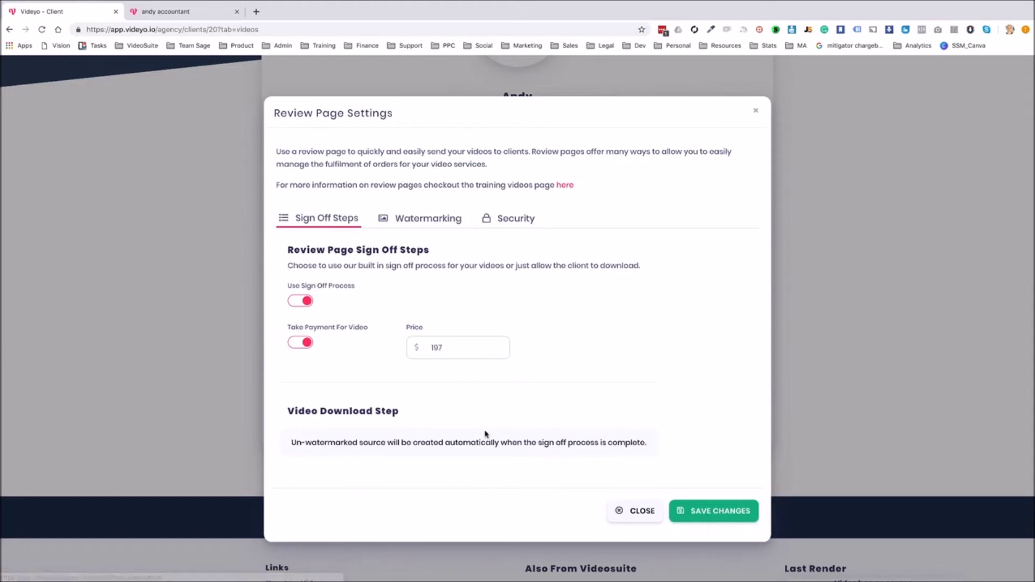
left_click(708, 512)
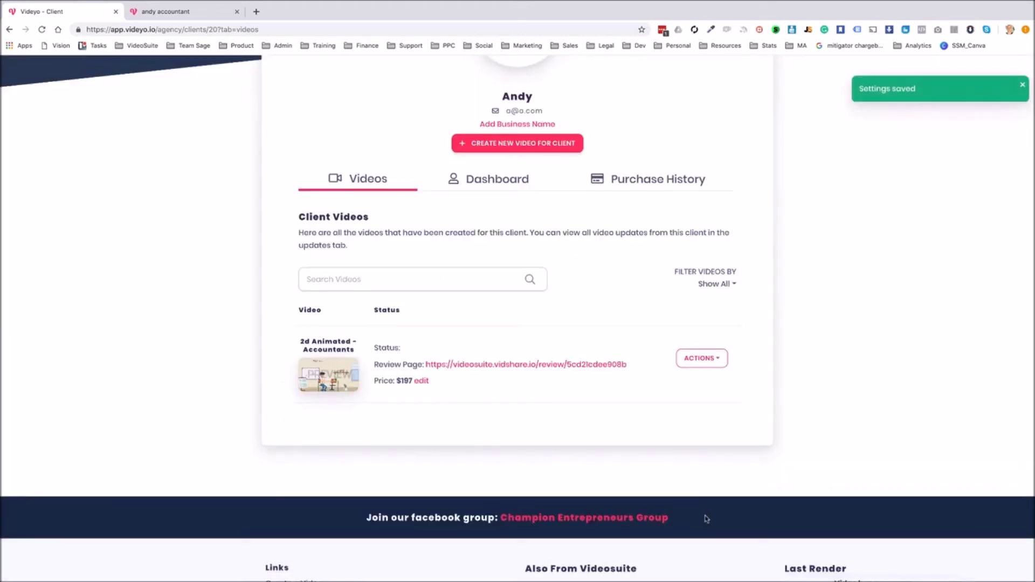
left_click(502, 367)
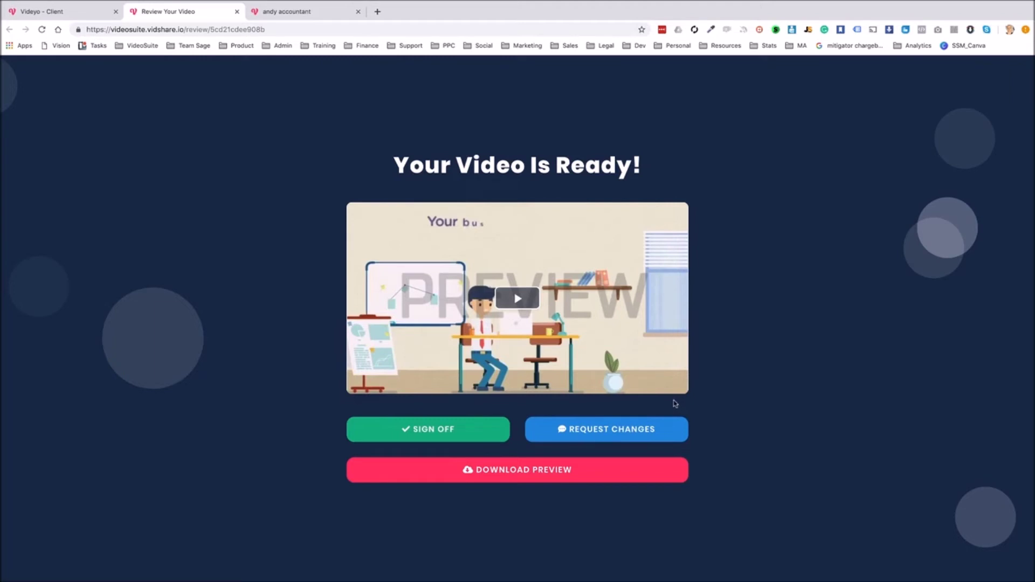
Submit the change request 'Can you oell people to like our facebook page'
scroll(813, 275, "down", 1)
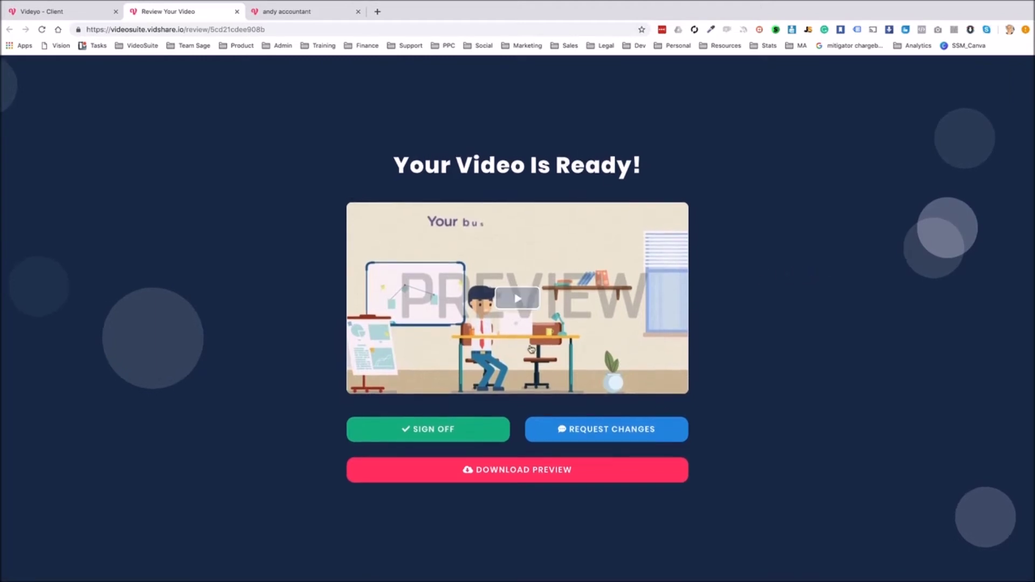
left_click(608, 429)
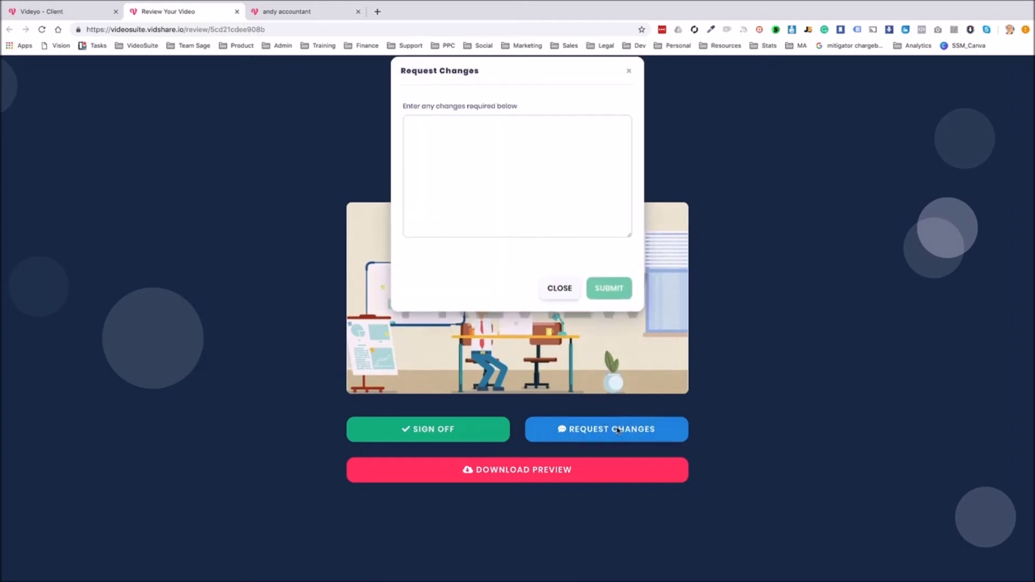
left_click(542, 199)
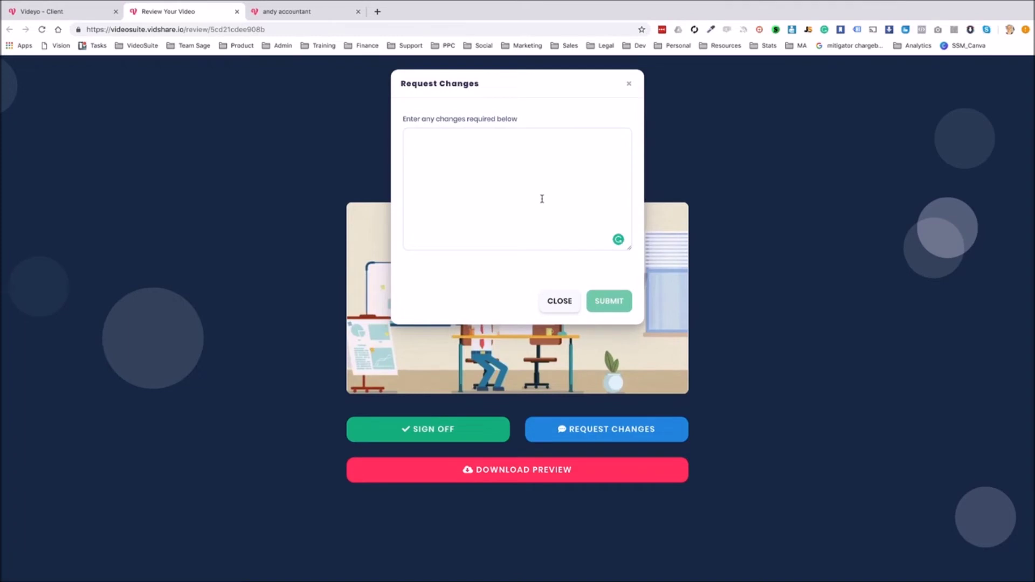
type("Can you o")
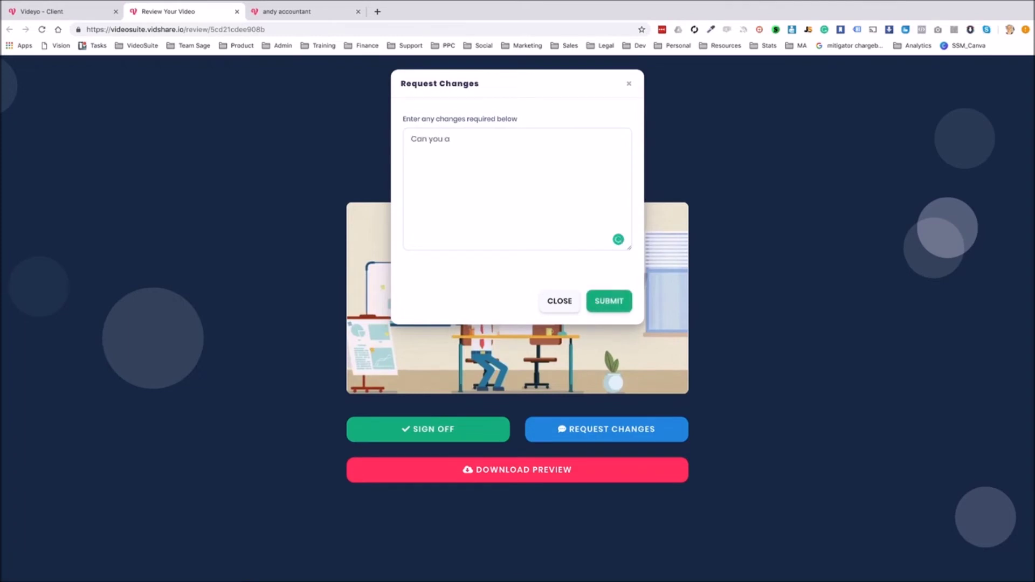
type("ell people to like our facebook page")
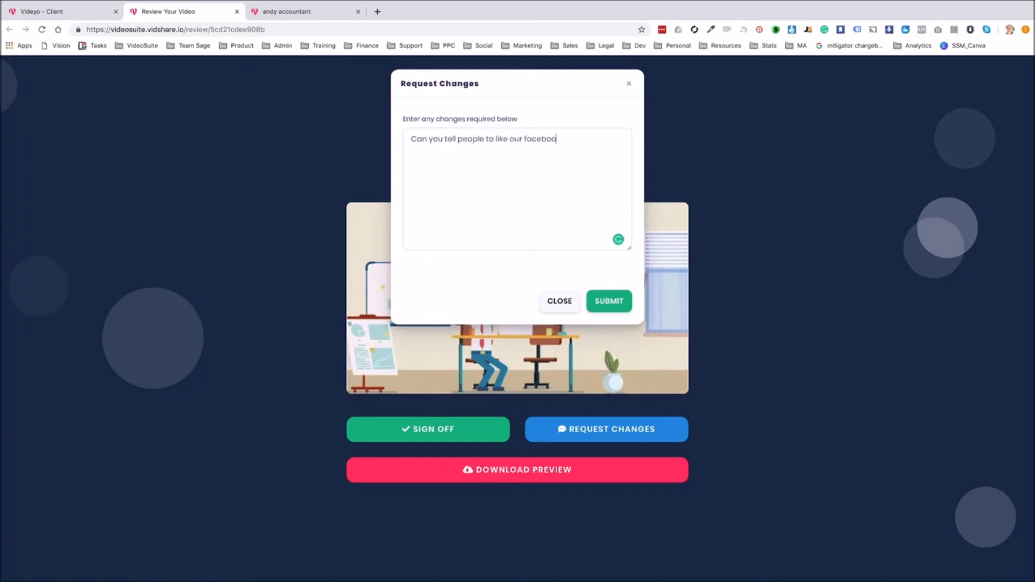
left_click(619, 301)
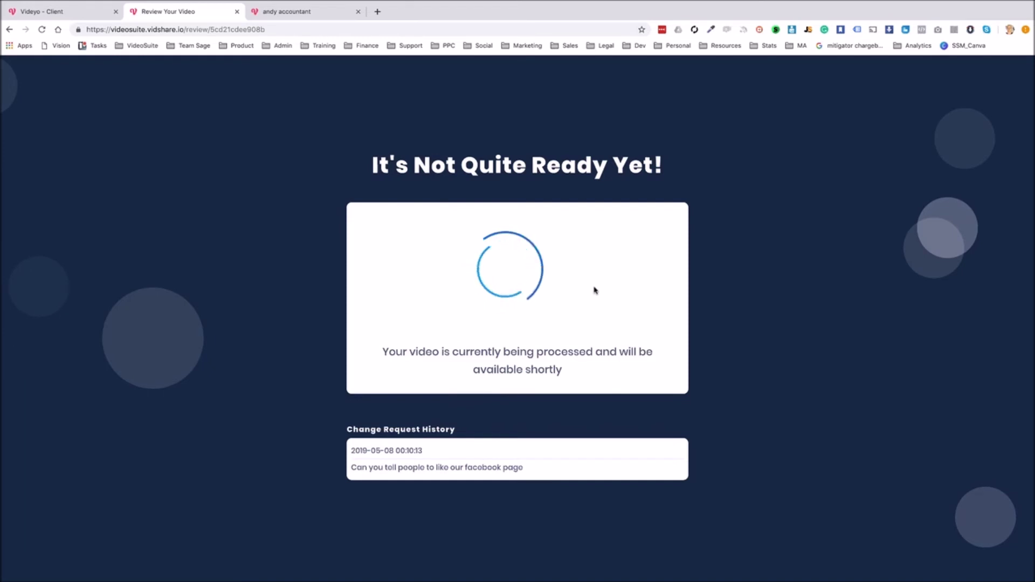
Open the Accountants feedback notification and choose Make Changes to reopen the editor
left_click(76, 11)
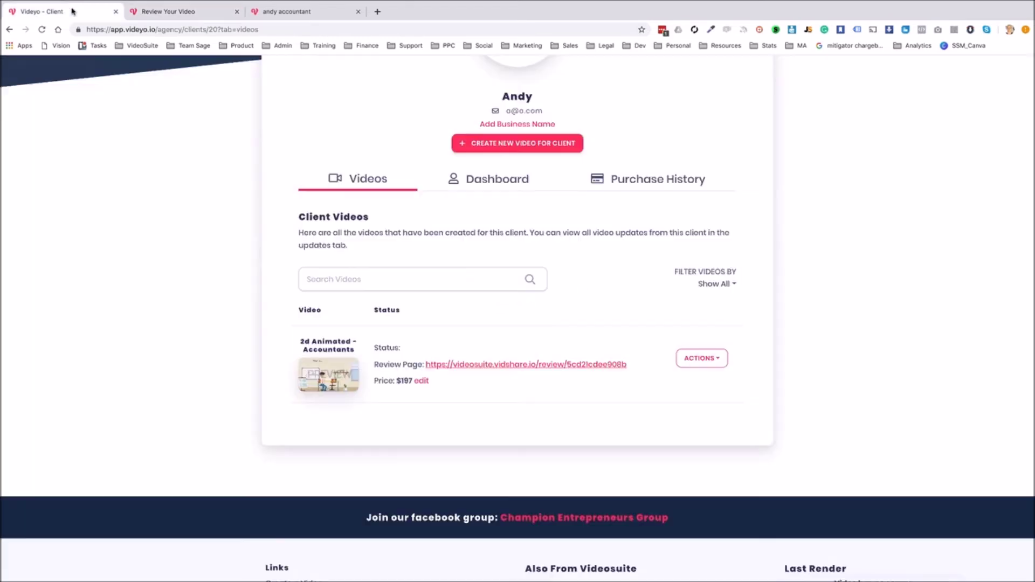
key("super+r")
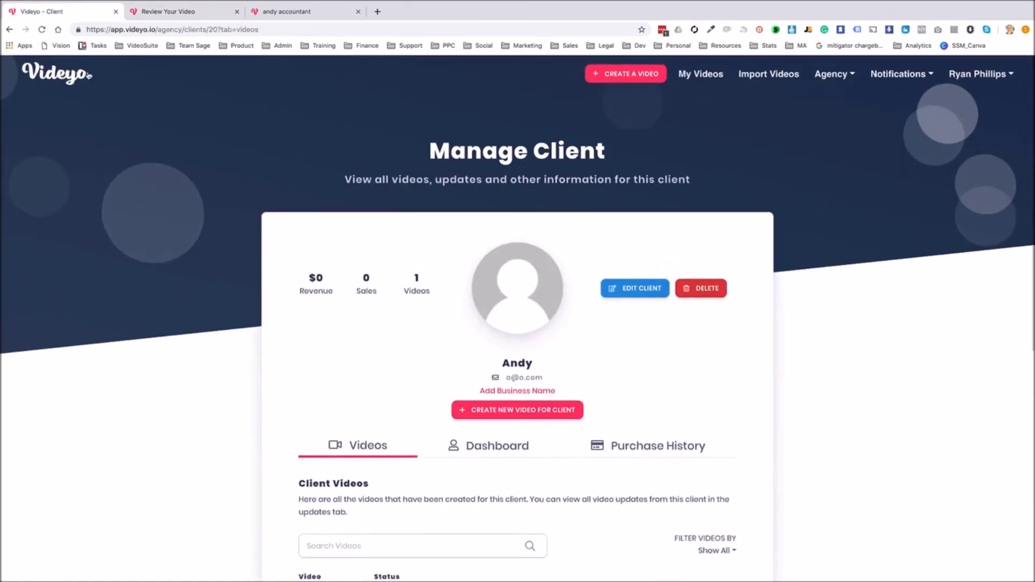
left_click(68, 76)
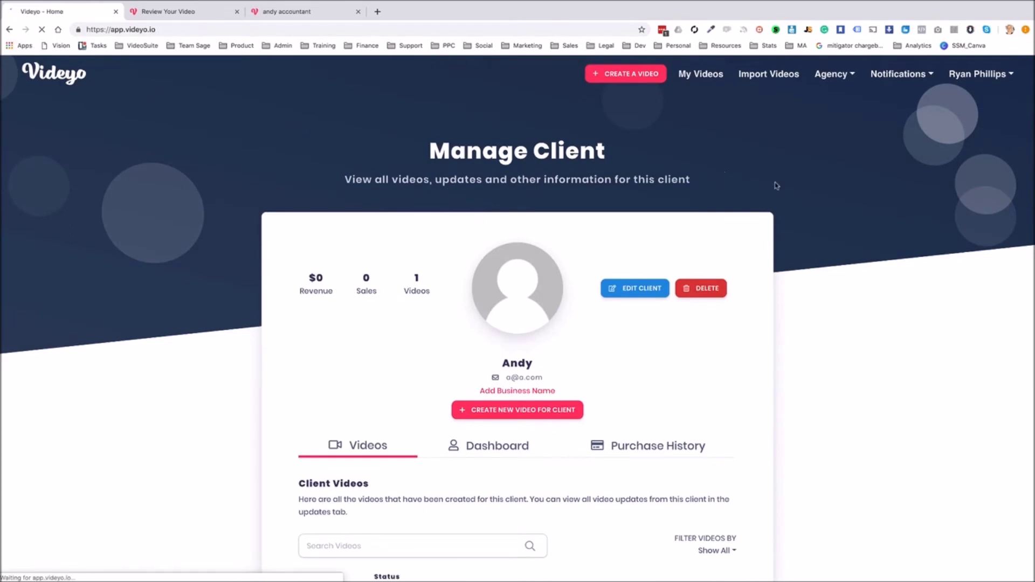
left_click(911, 78)
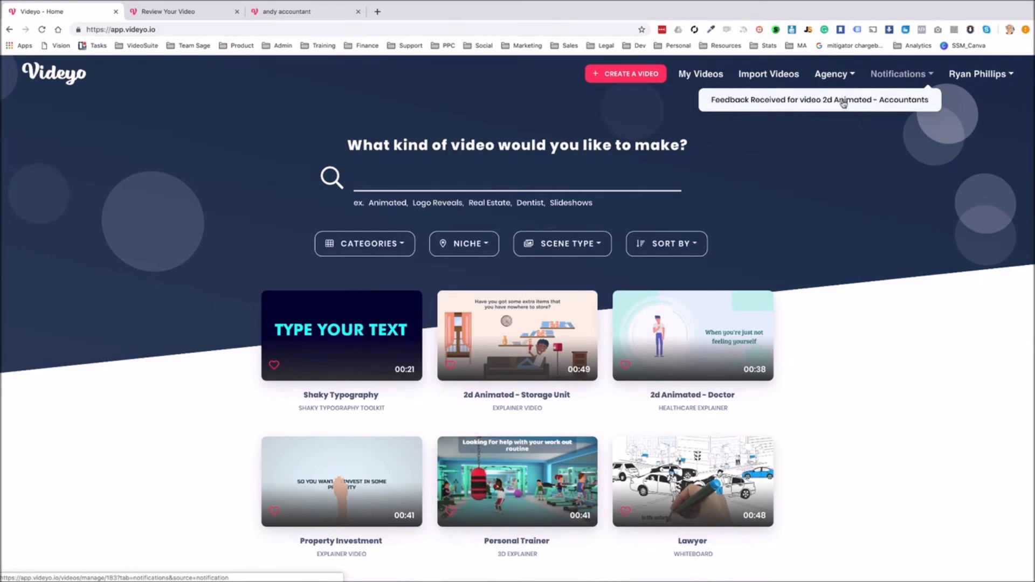
left_click(844, 104)
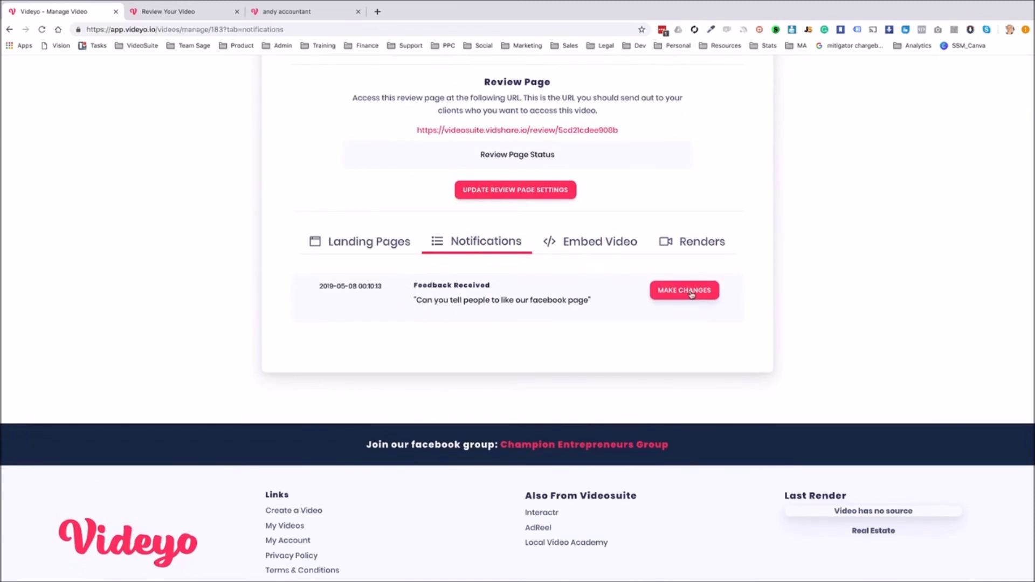
left_click(693, 297)
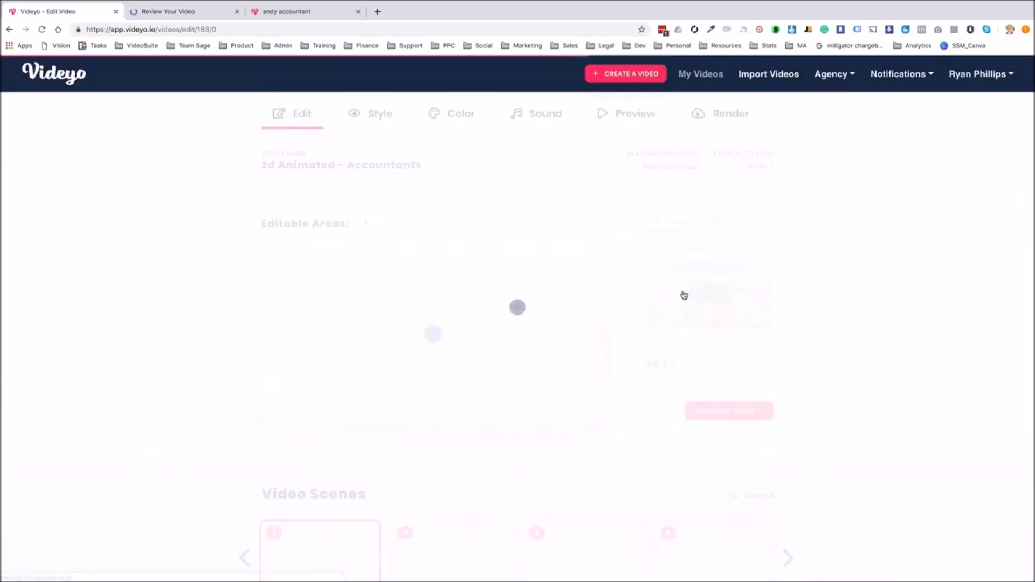
scroll(485, 335, "down", 3)
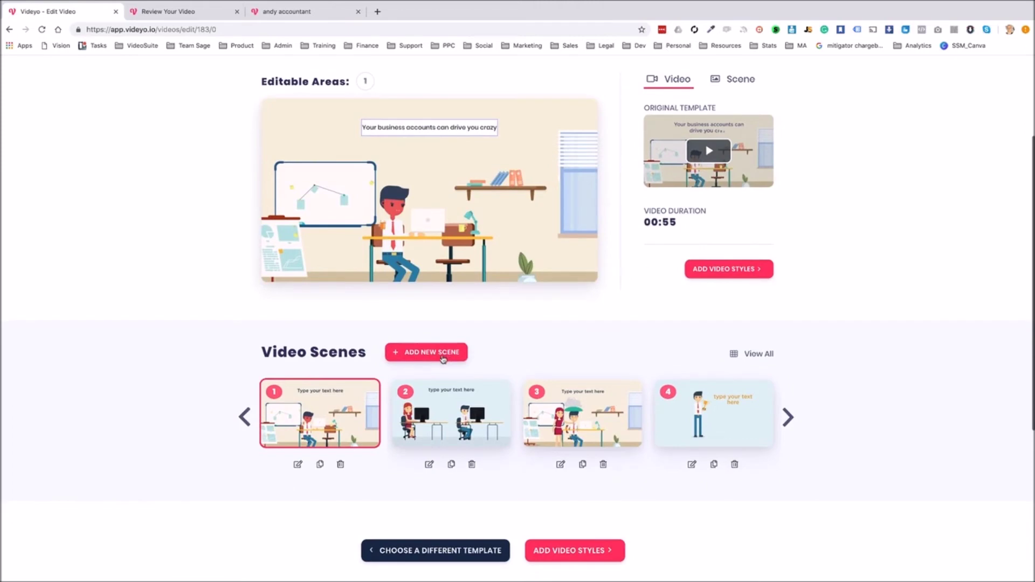
Add the Thumbs up Icon scene from the Internet and Social Media category
left_click(440, 353)
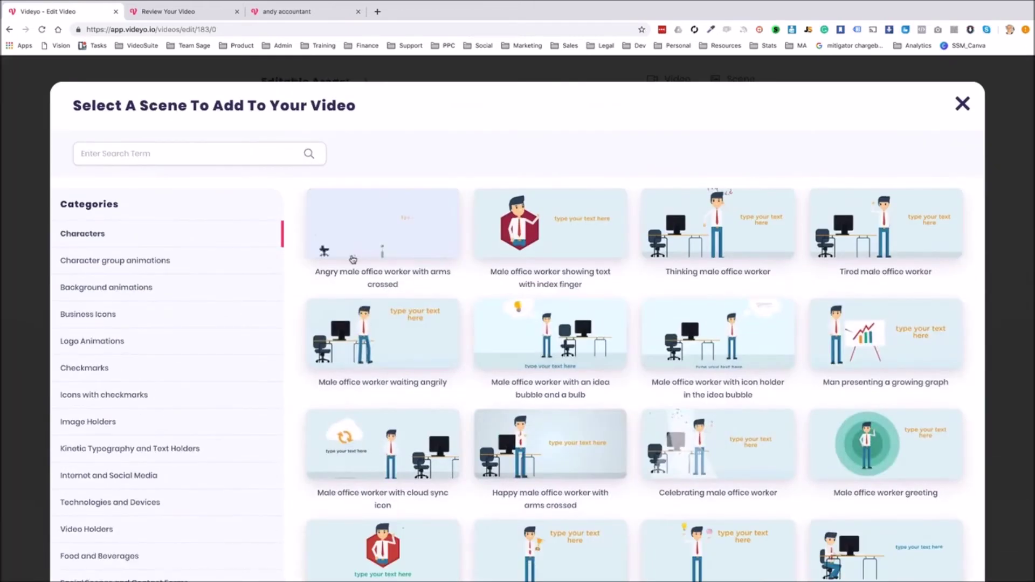
scroll(204, 261, "down", 2)
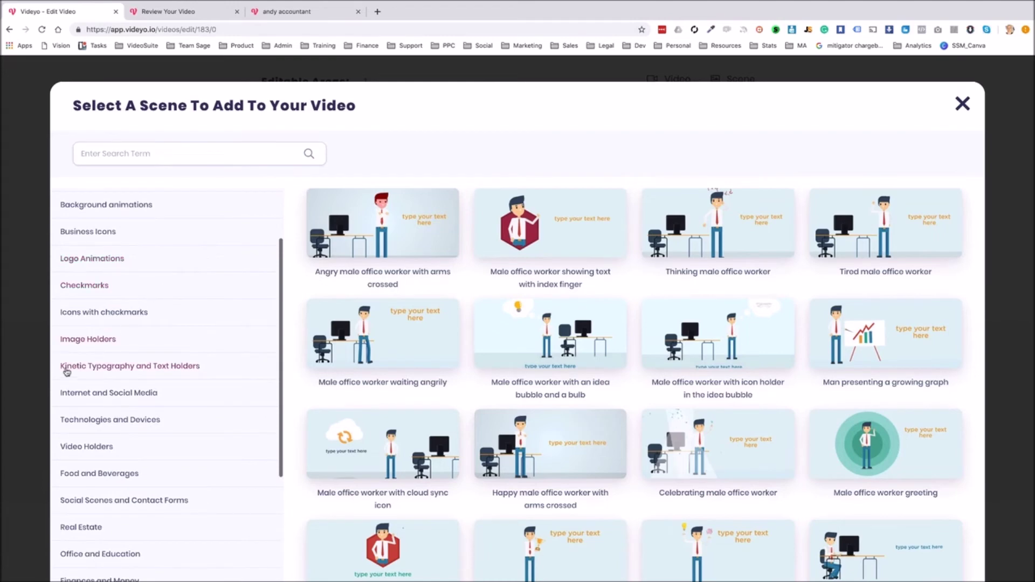
left_click(121, 396)
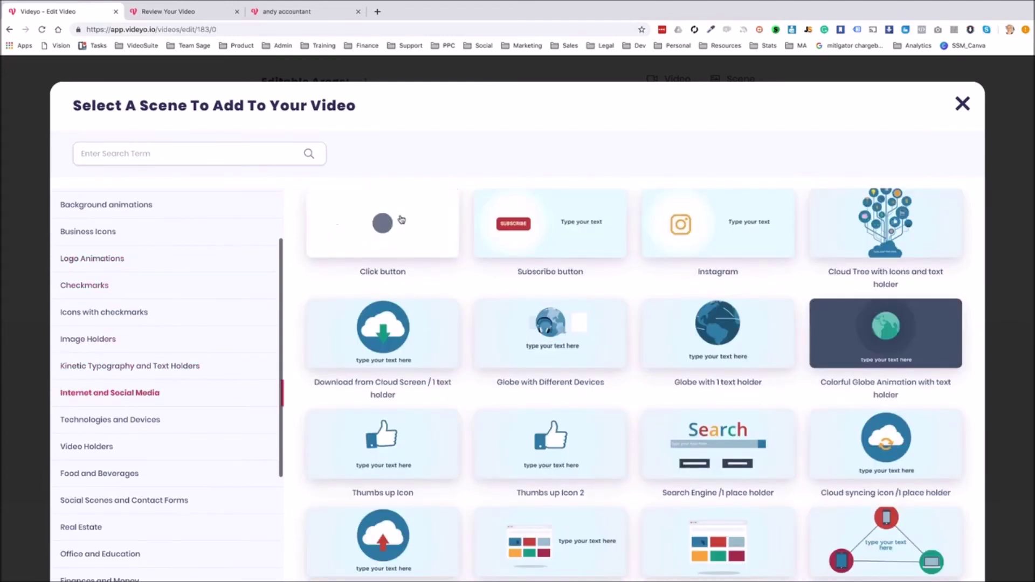
scroll(588, 269, "down", 2)
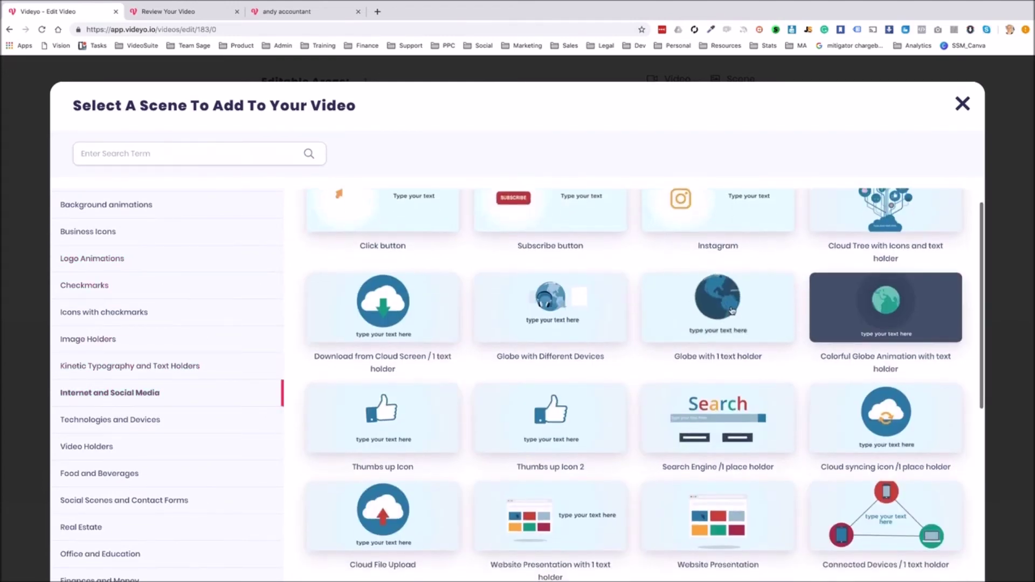
scroll(448, 363, "down", 1)
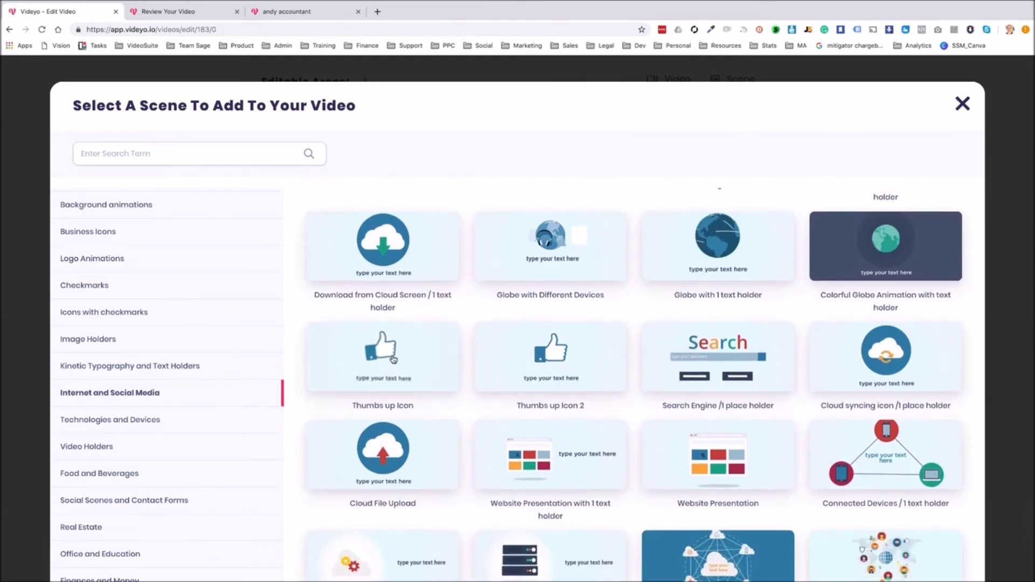
left_click(392, 358)
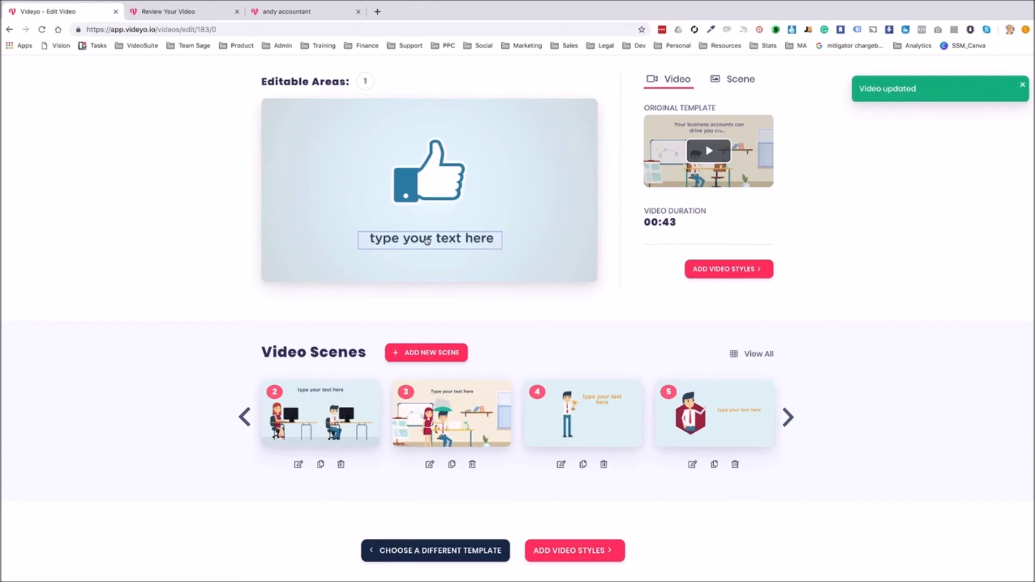
Set the thumbs-up scene's caption to the placeholder 'asdfghjk' and save it
left_click(427, 239)
type("asdfghjkl")
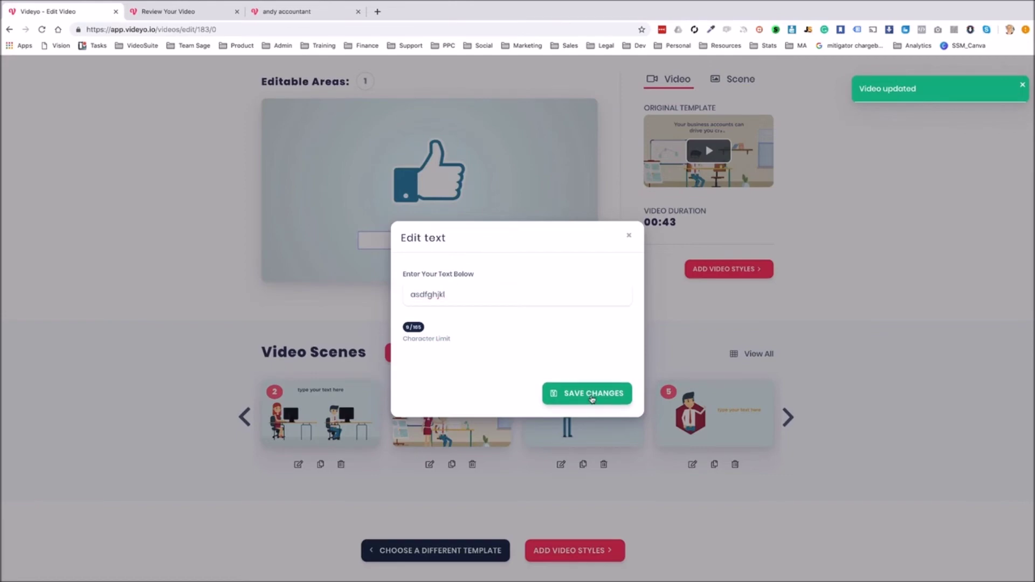
left_click(569, 392)
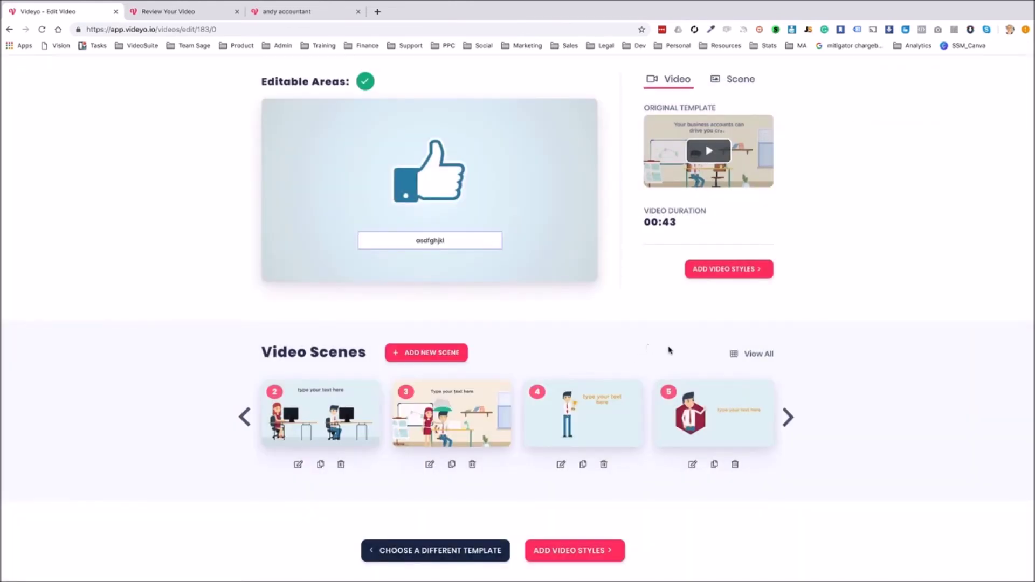
In the full scene list, drag the thumbs-up scene from slot 7 to slot 6, before the closing scene
left_click(751, 354)
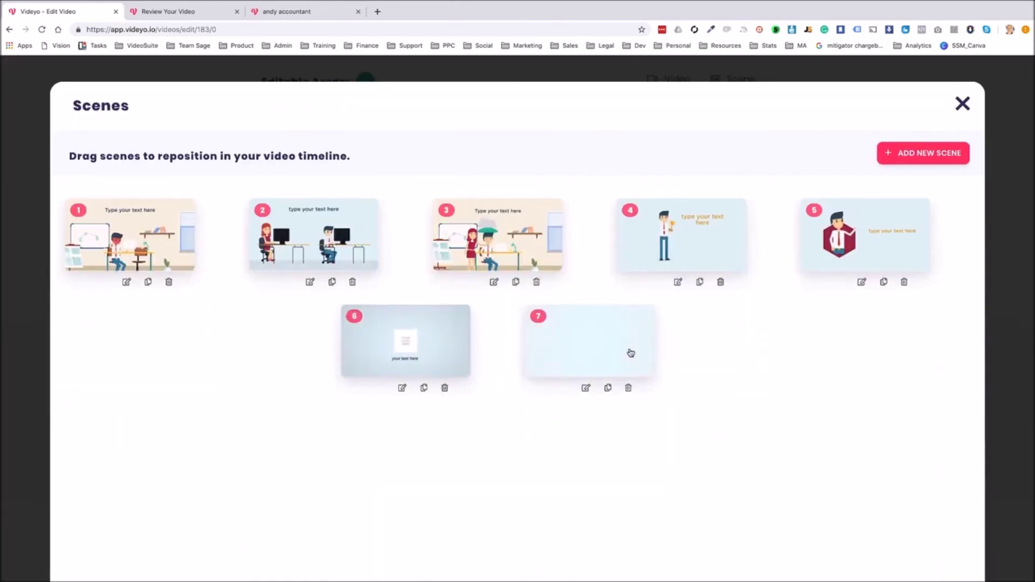
left_click_drag(629, 338, 471, 338)
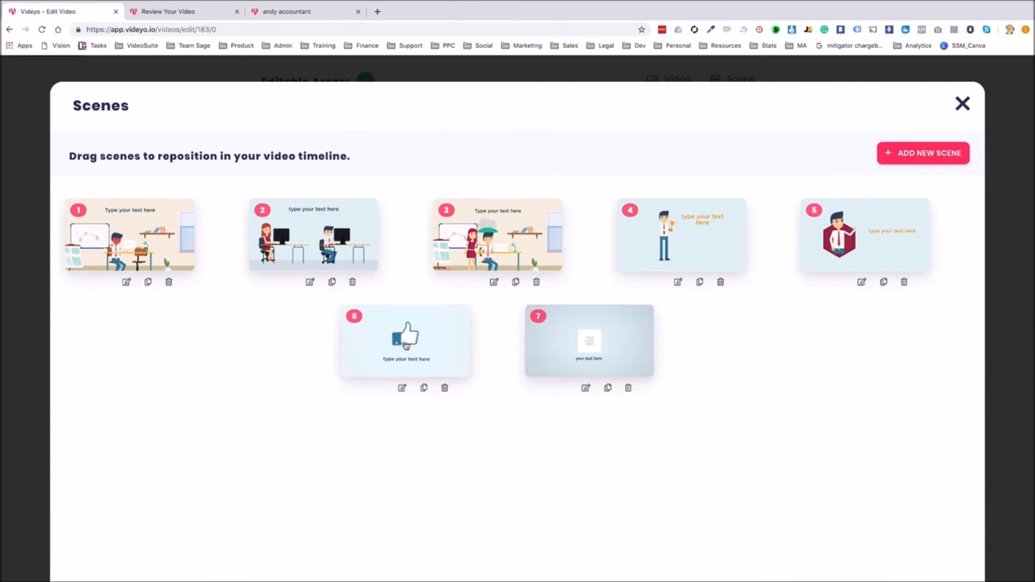
left_click(963, 104)
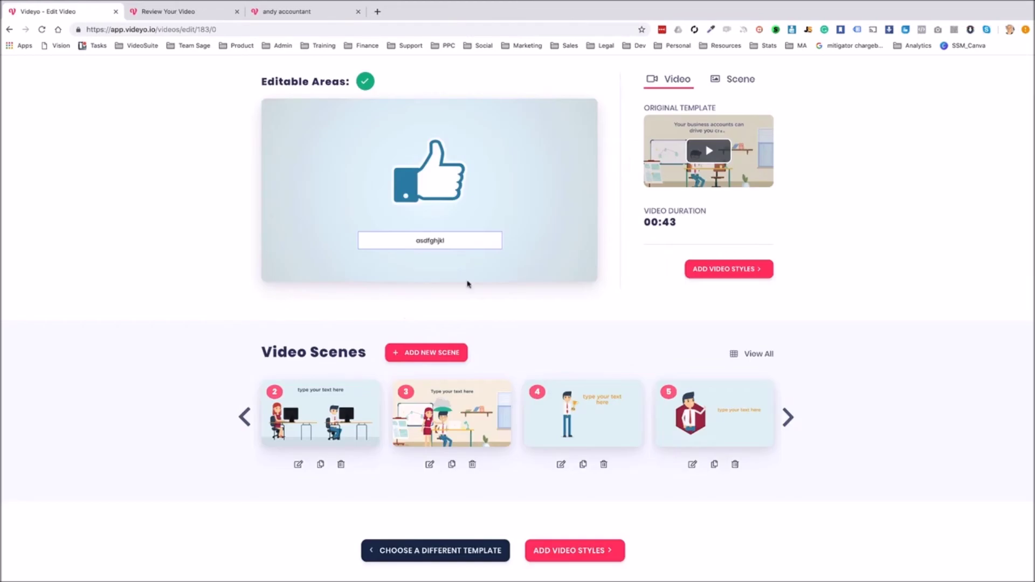
scroll(716, 284, "up", 3)
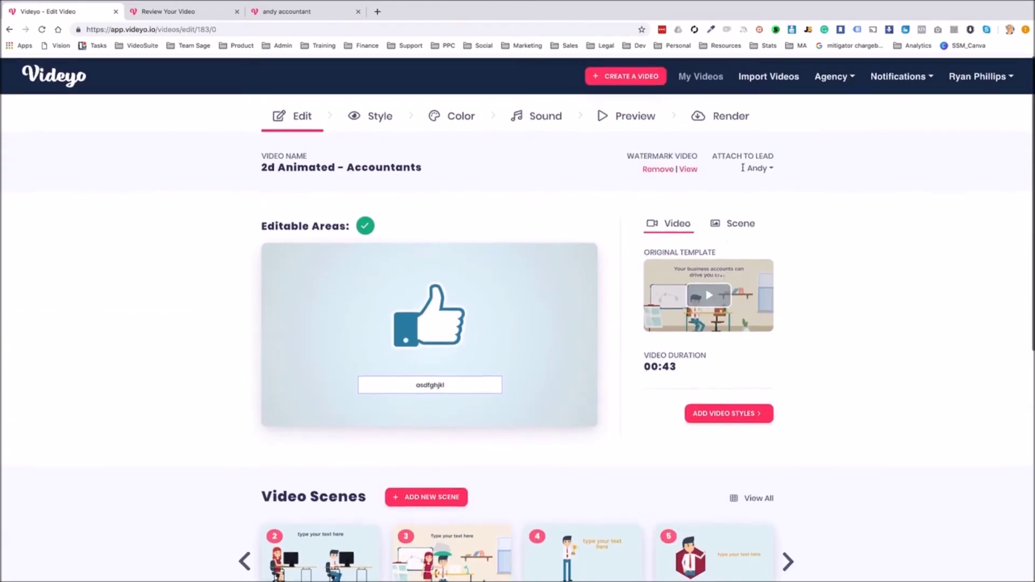
Render the Accountants video at 480 x 360 from the Render options
left_click(728, 116)
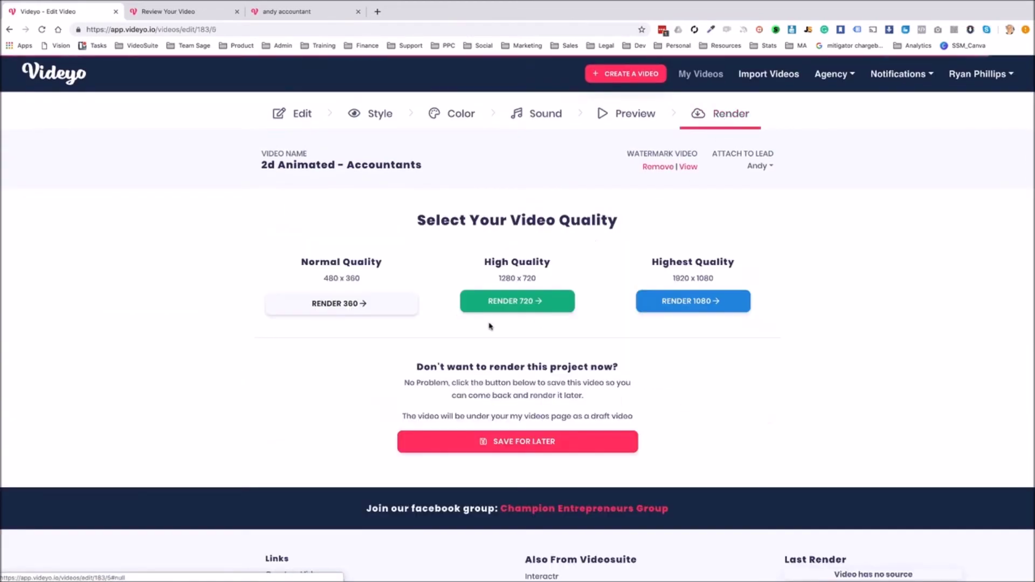
left_click(347, 305)
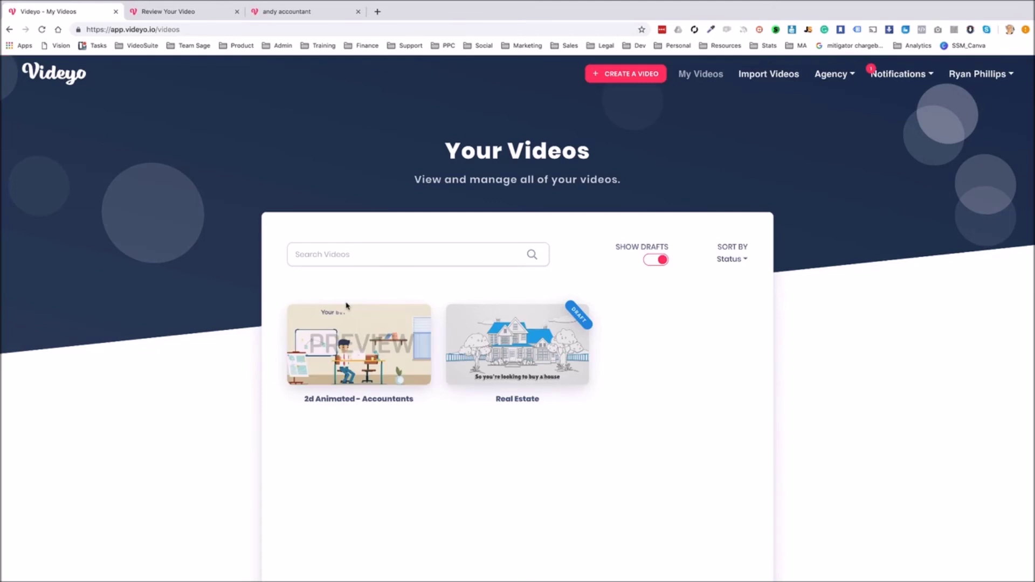
Open the Accountants video's manage page and follow its client review page link
mouse_move(348, 313)
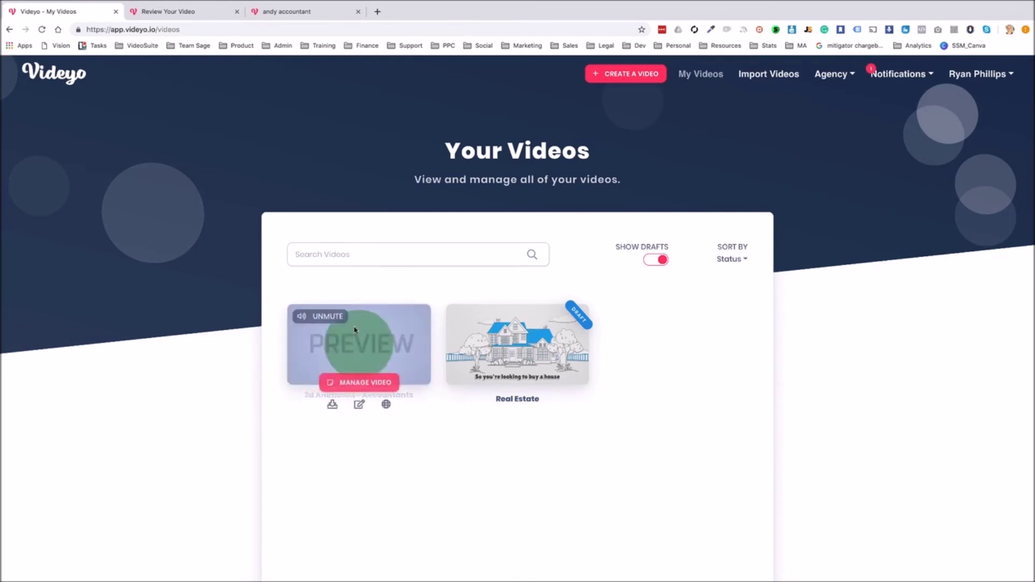
left_click(366, 384)
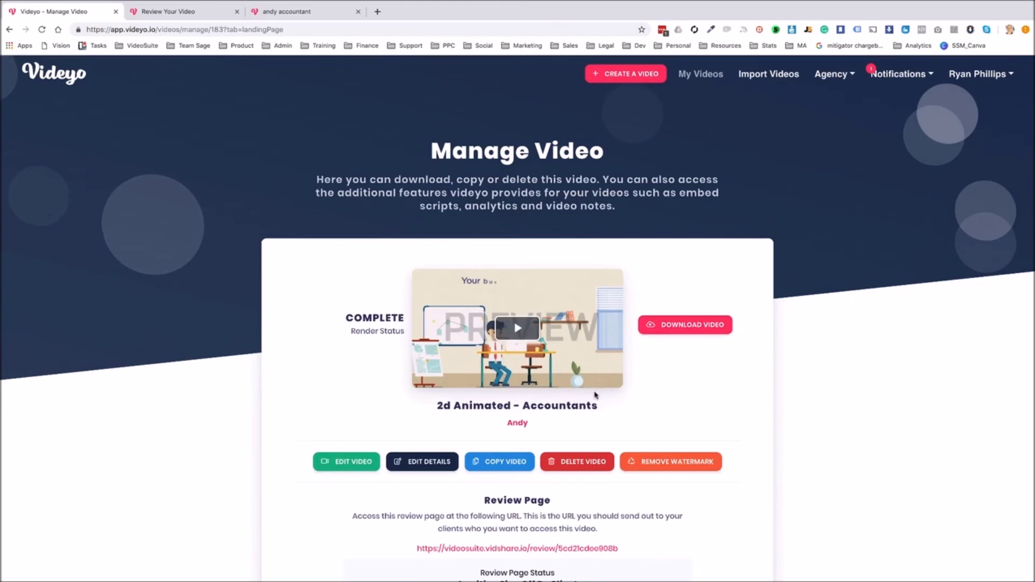
scroll(588, 395, "down", 3)
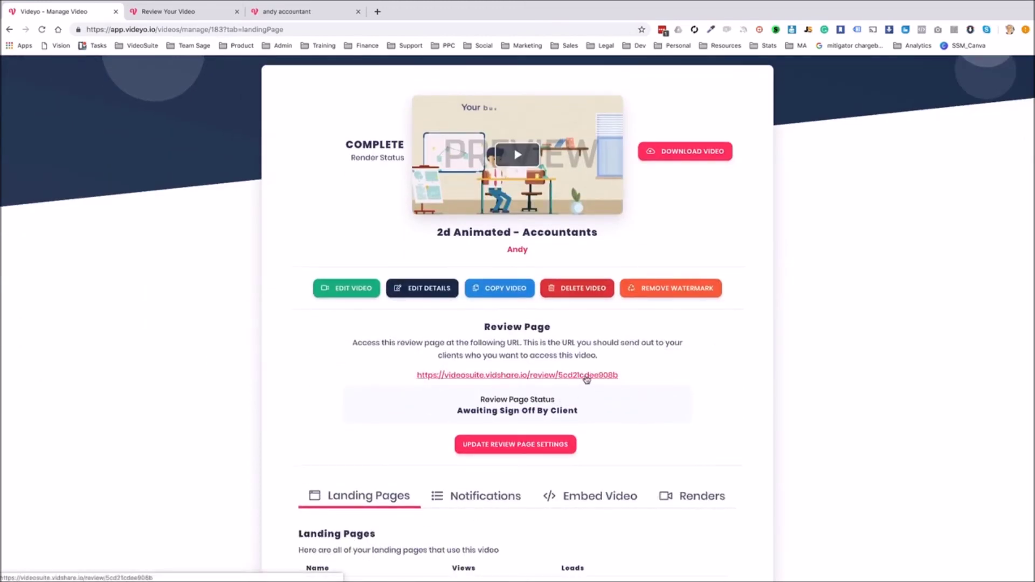
left_click(586, 378)
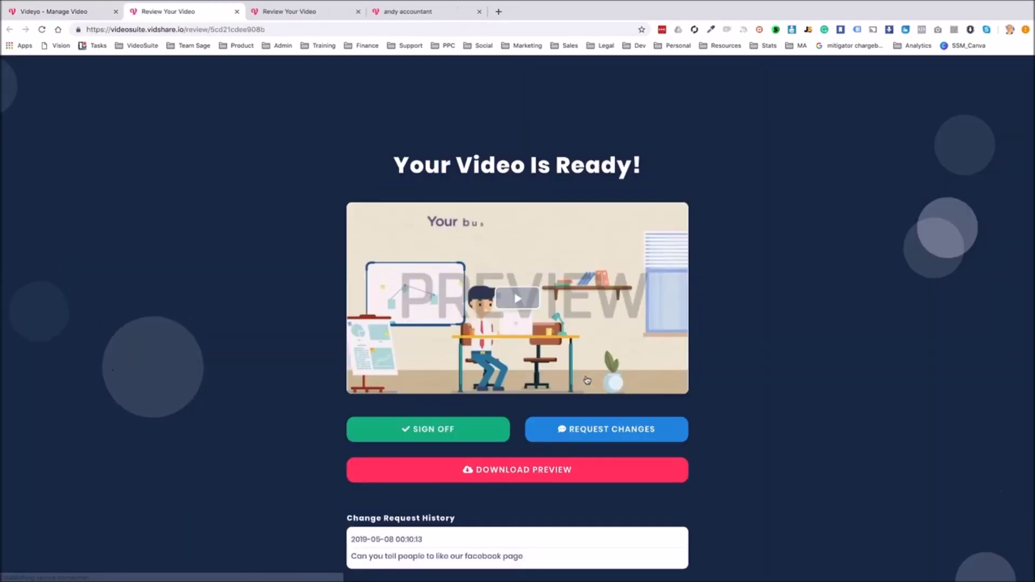
scroll(551, 376, "down", 2)
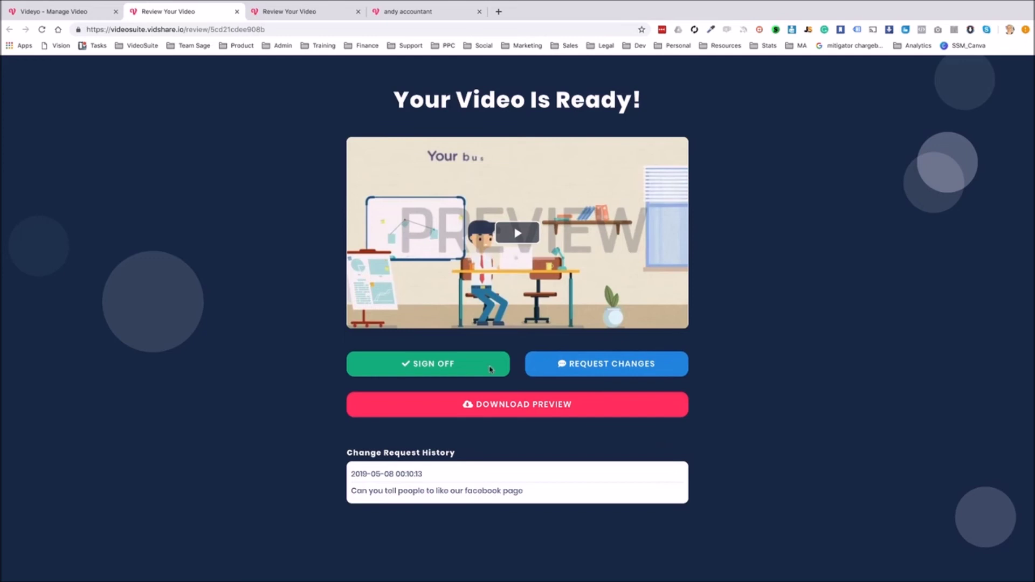
left_click(515, 238)
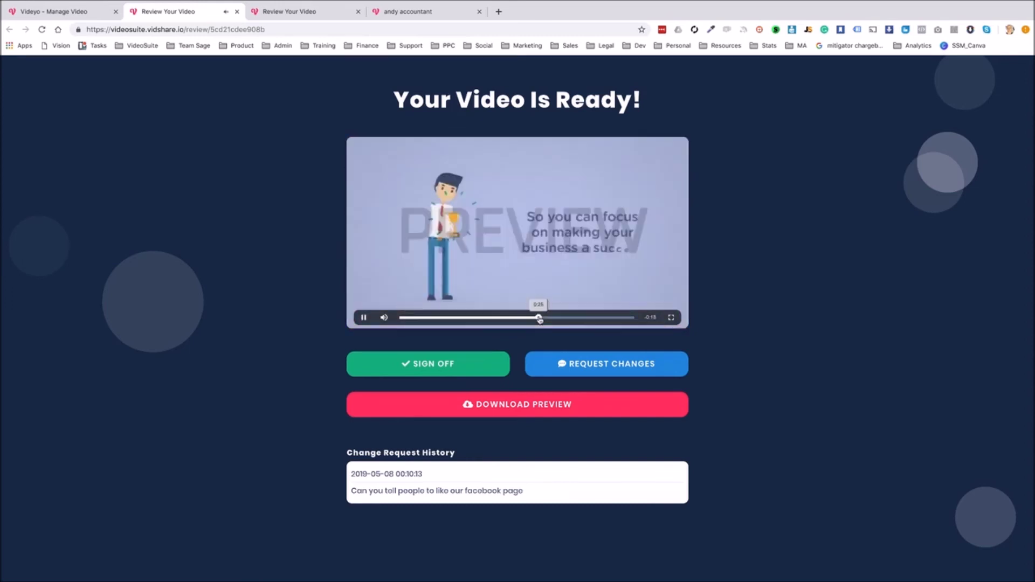
left_click(538, 319)
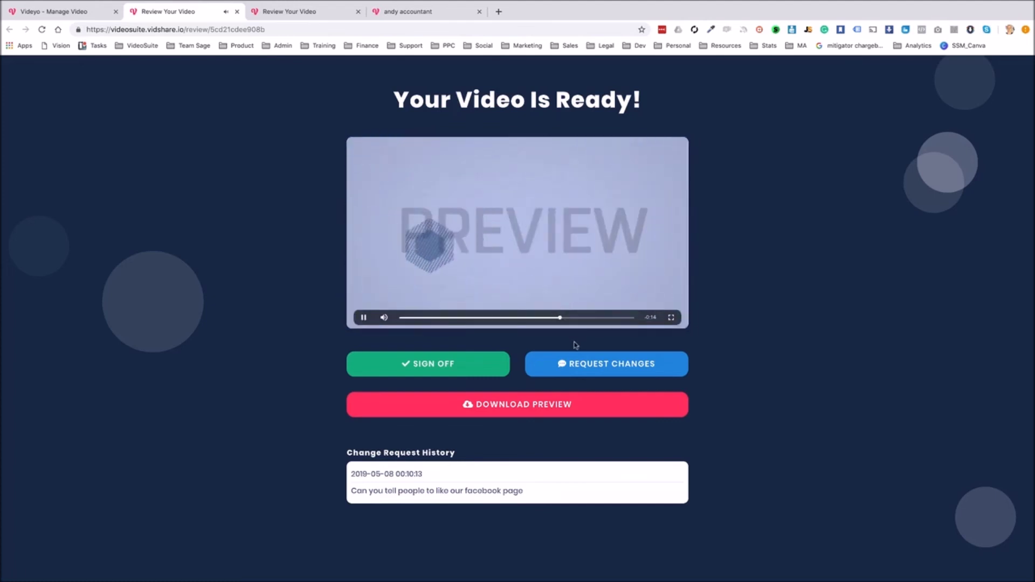
left_click(581, 319)
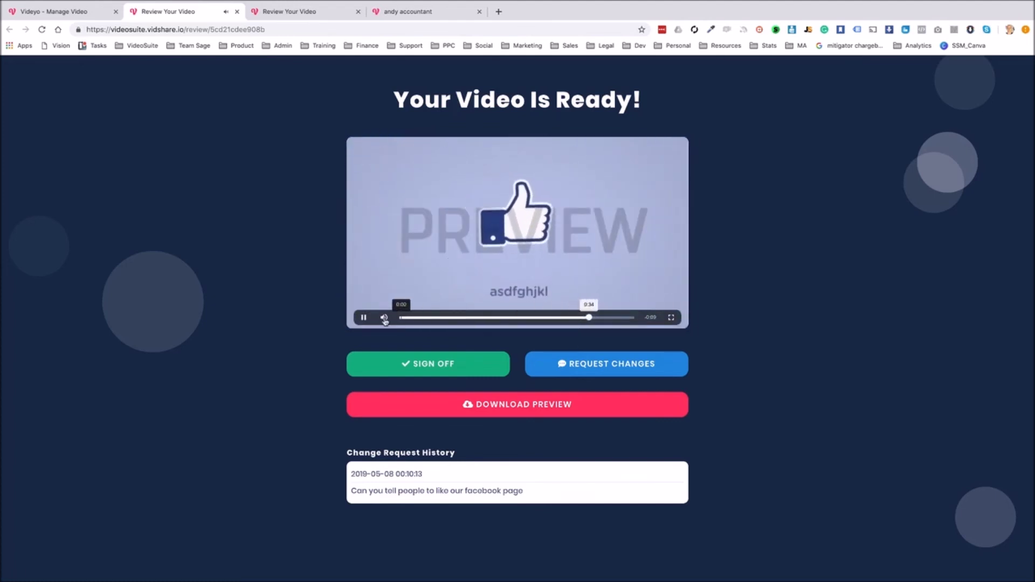
left_click(364, 318)
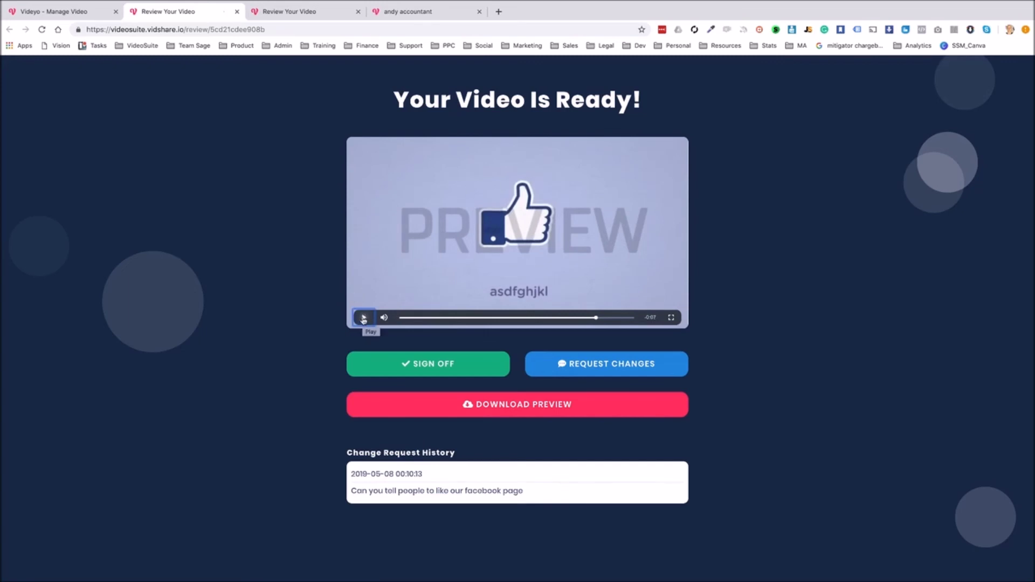
left_click(365, 319)
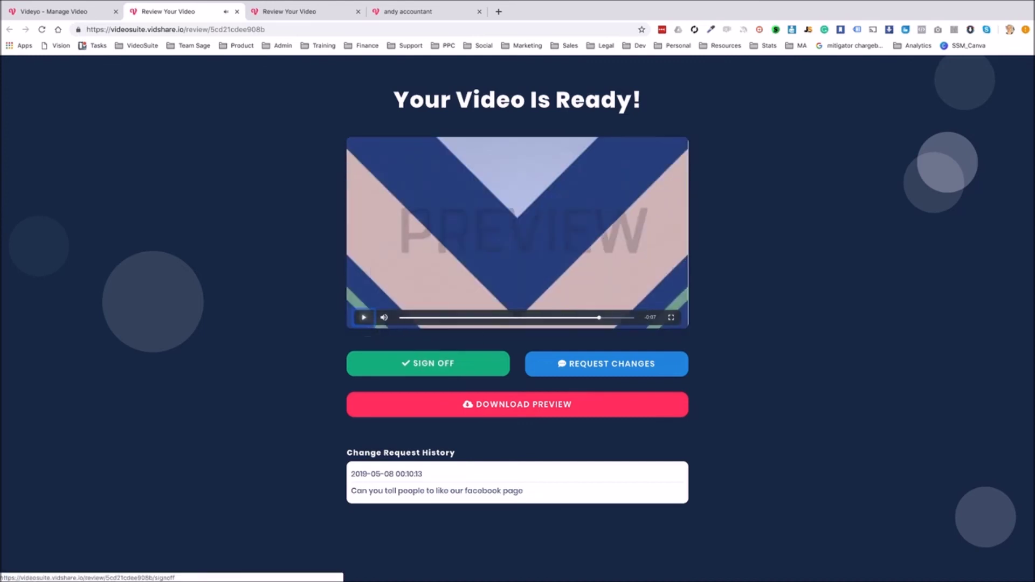
left_click(450, 369)
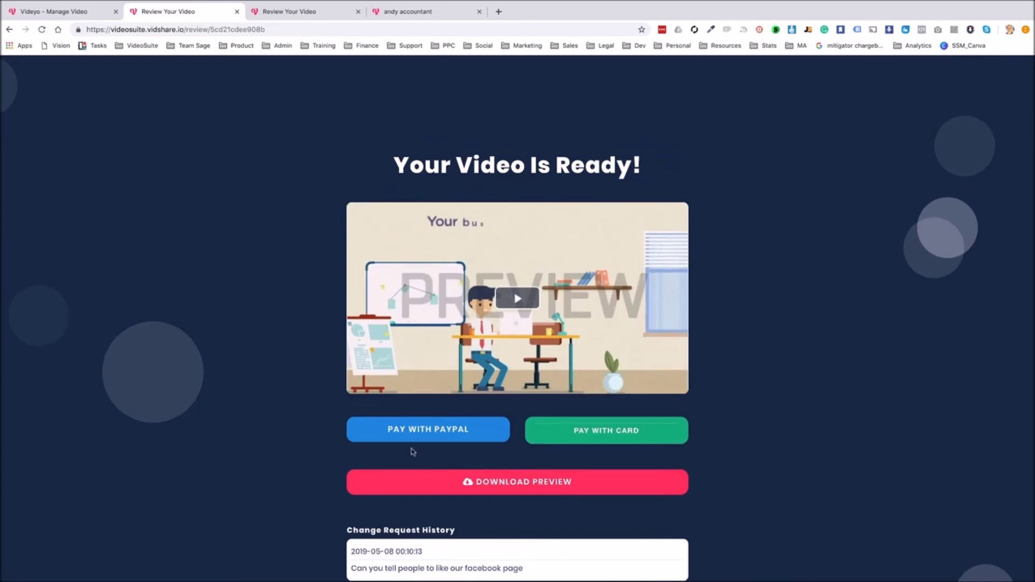
Start the card payment and enter the client's email address, replacing a mistyped value
left_click(622, 434)
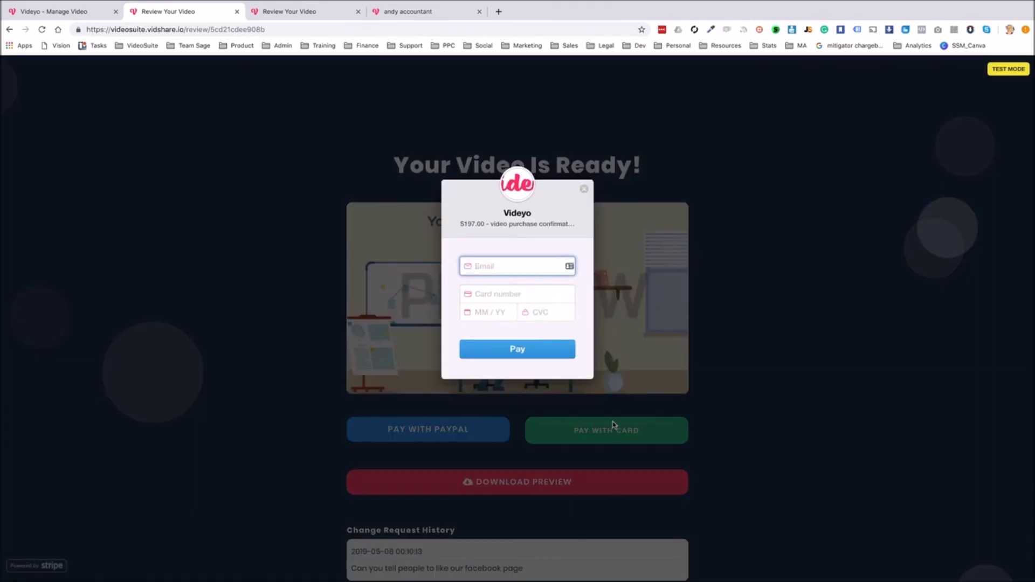
type("4242424242424242")
key("ctrl+a")
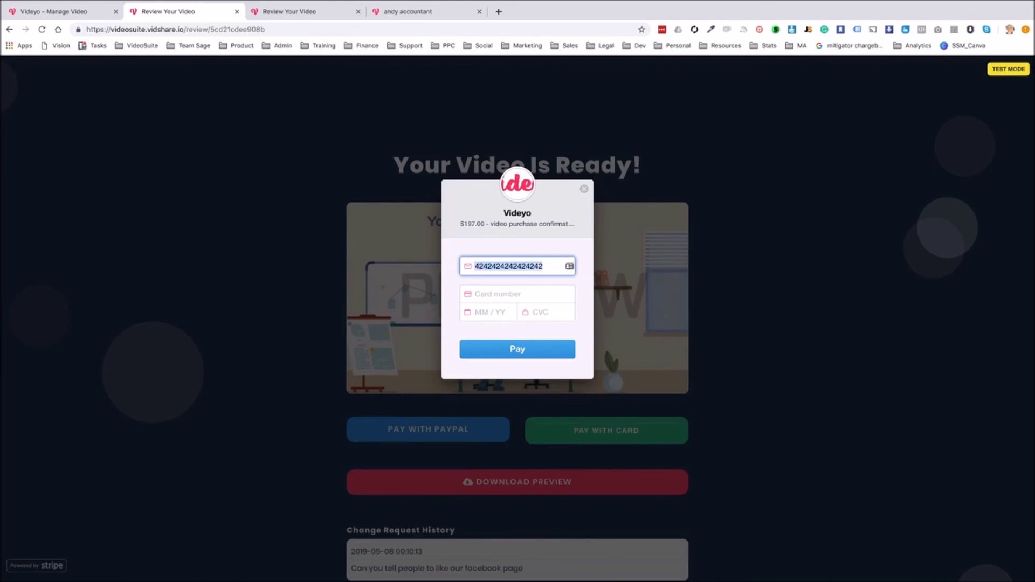
type("a@a")
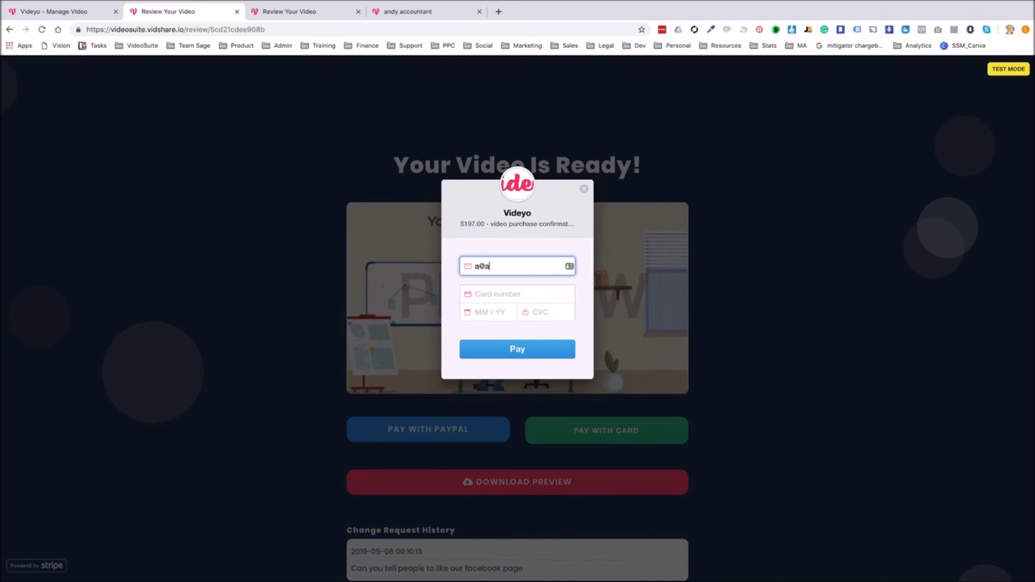
type(".com")
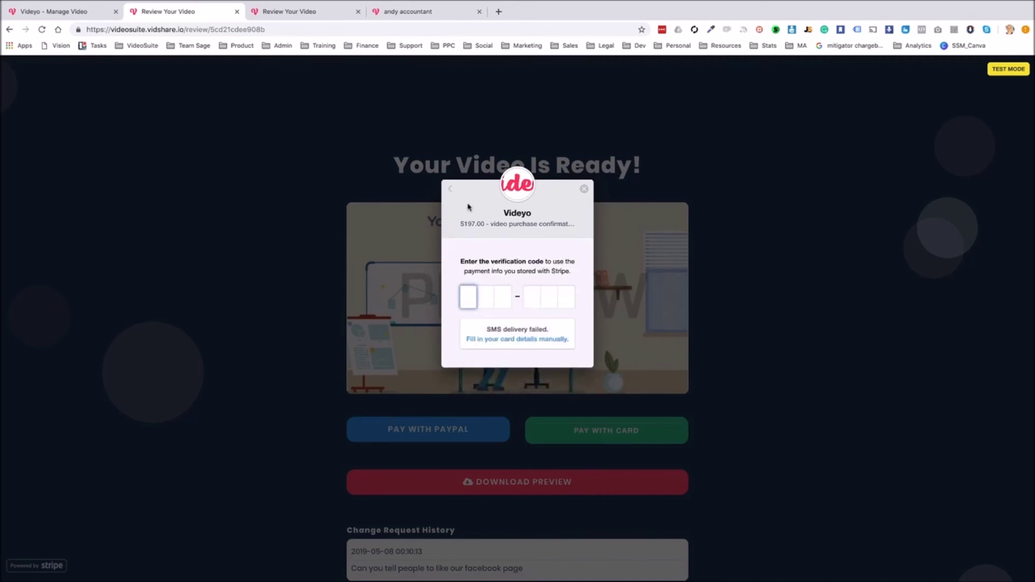
Enter the card number, expiry date and security code, then submit the $197.00 payment
left_click(449, 191)
left_click(494, 293)
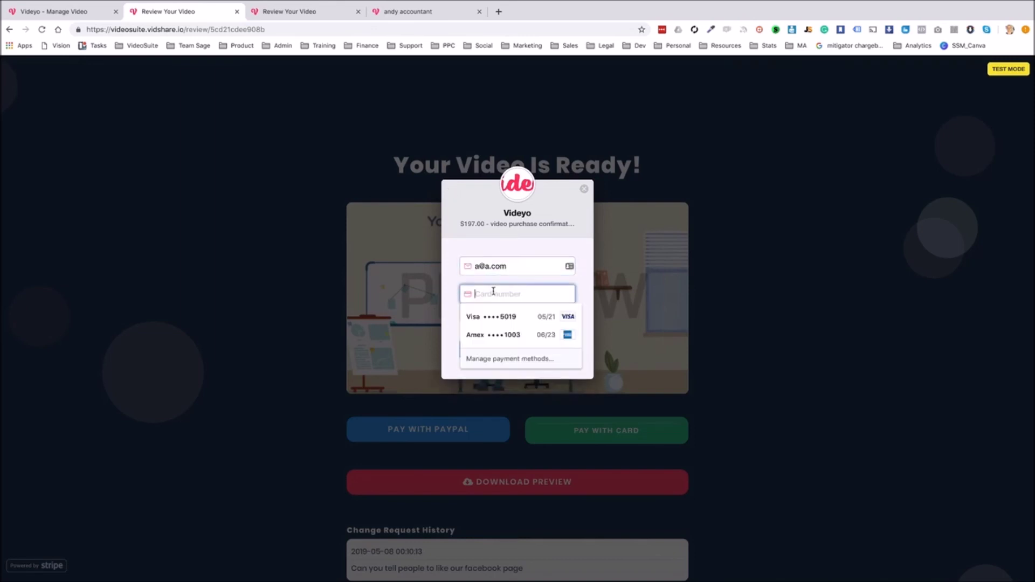
type("4242 424")
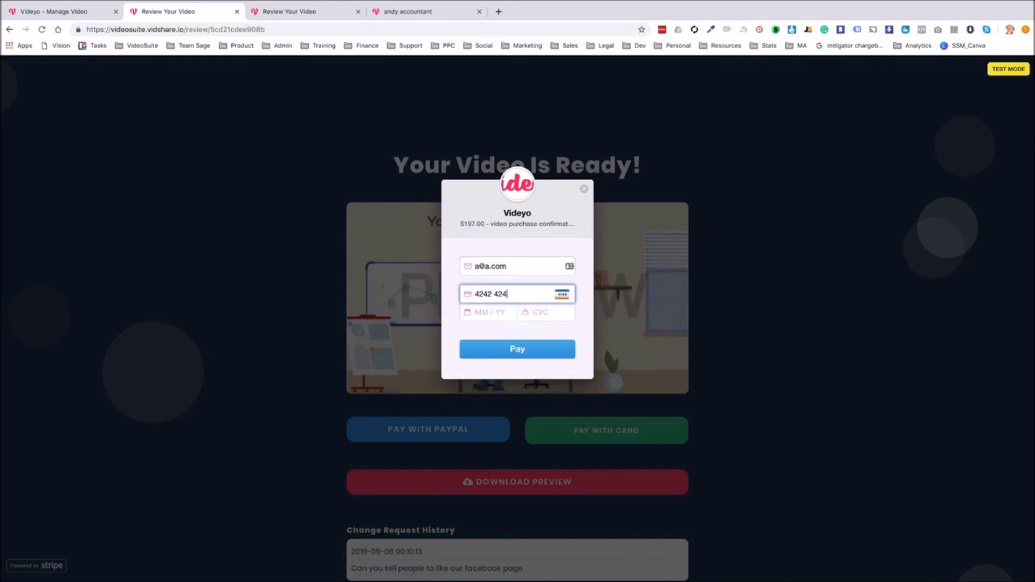
type("2 4242 42")
left_click(484, 314)
type("08 / 20")
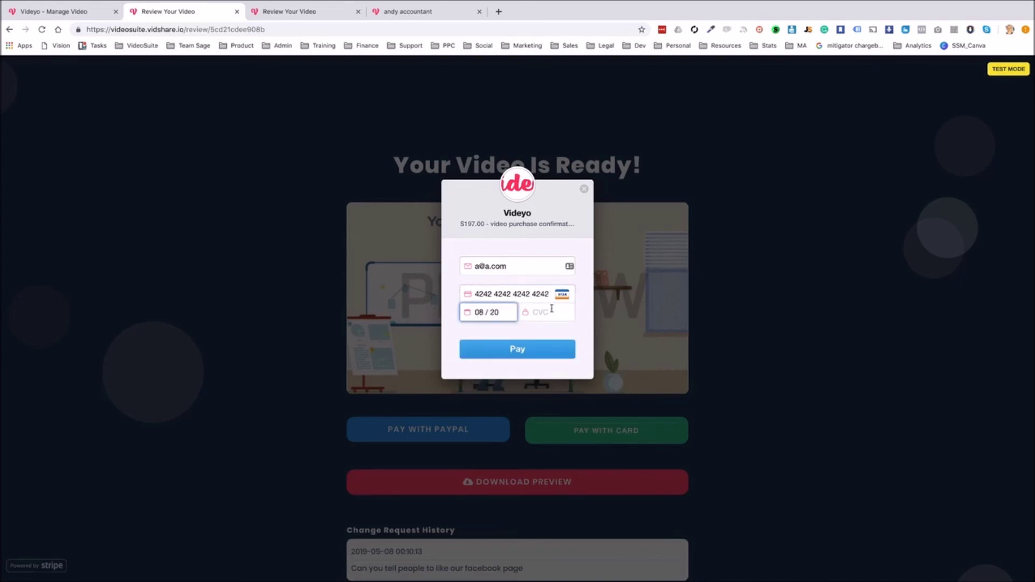
left_click(552, 310)
type("123")
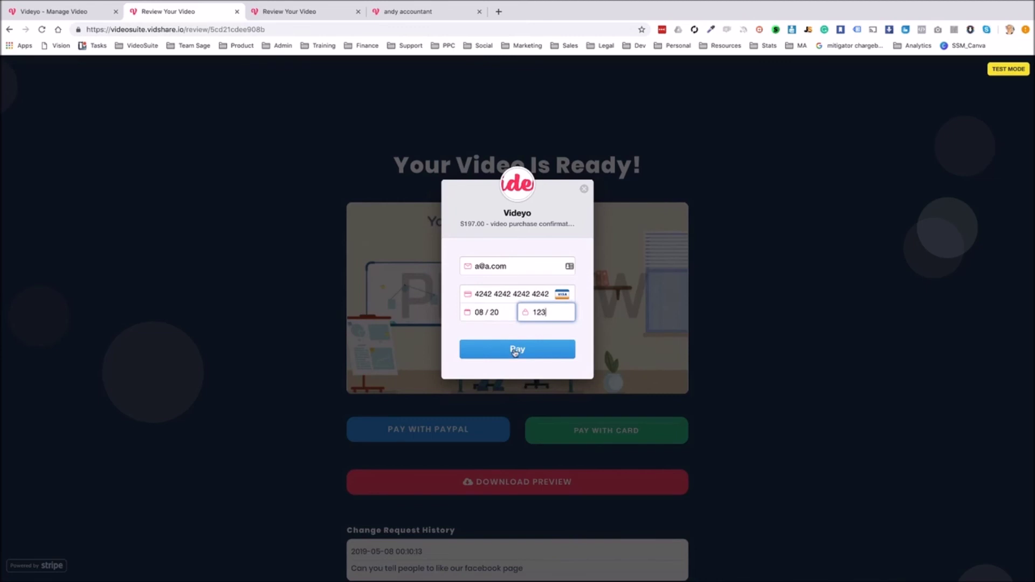
left_click(515, 351)
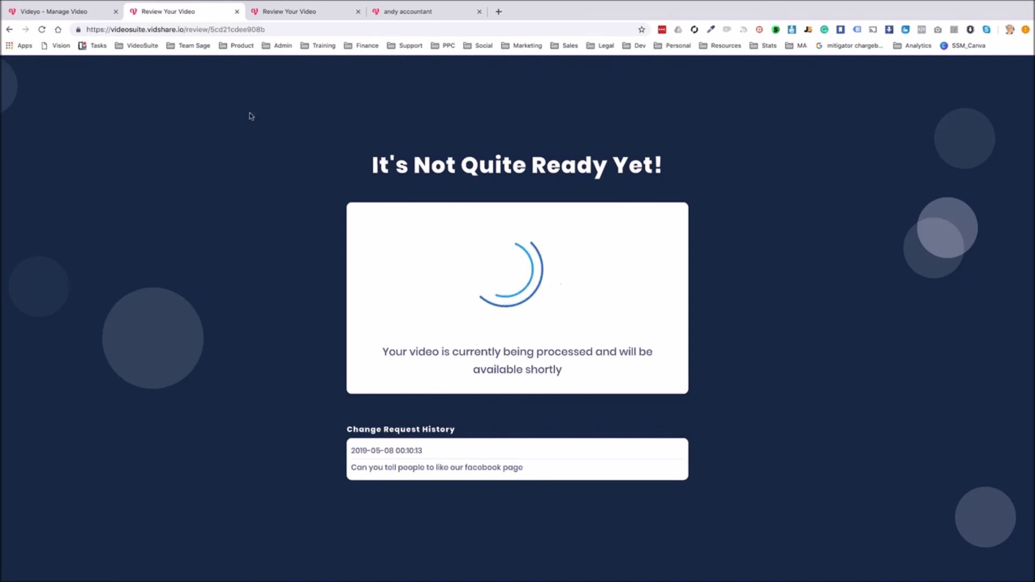
Return to the Manage Video tab once the paid video finishes processing
left_click(57, 12)
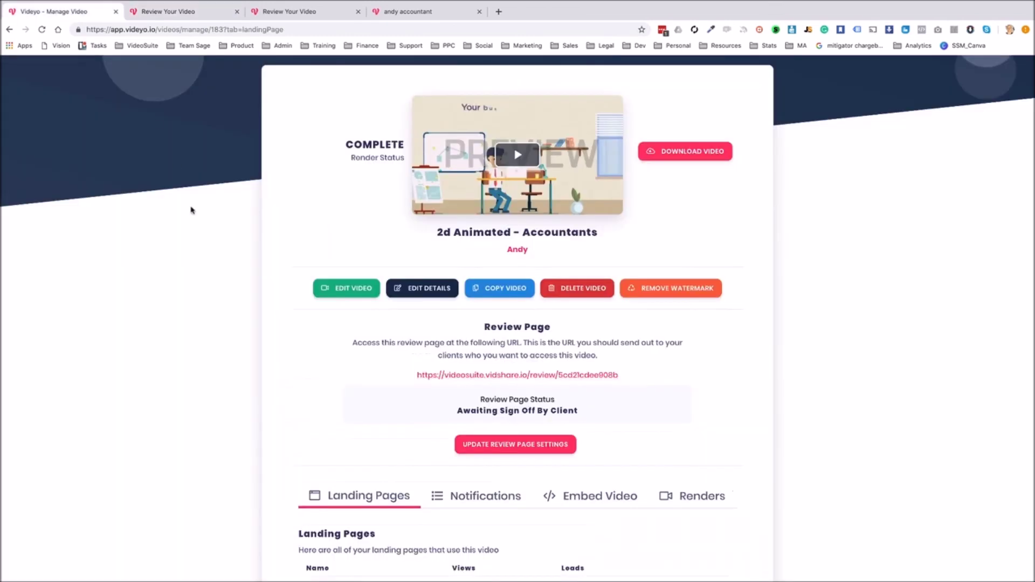
Check the Payment Received notification, then view the client's review page offering the download
scroll(160, 213, "up", 3)
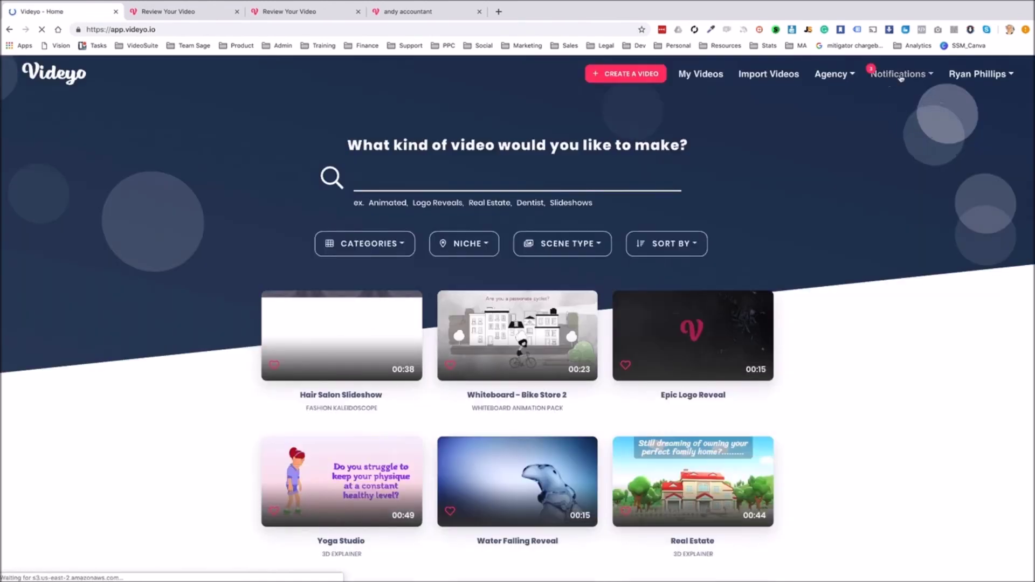
left_click(899, 76)
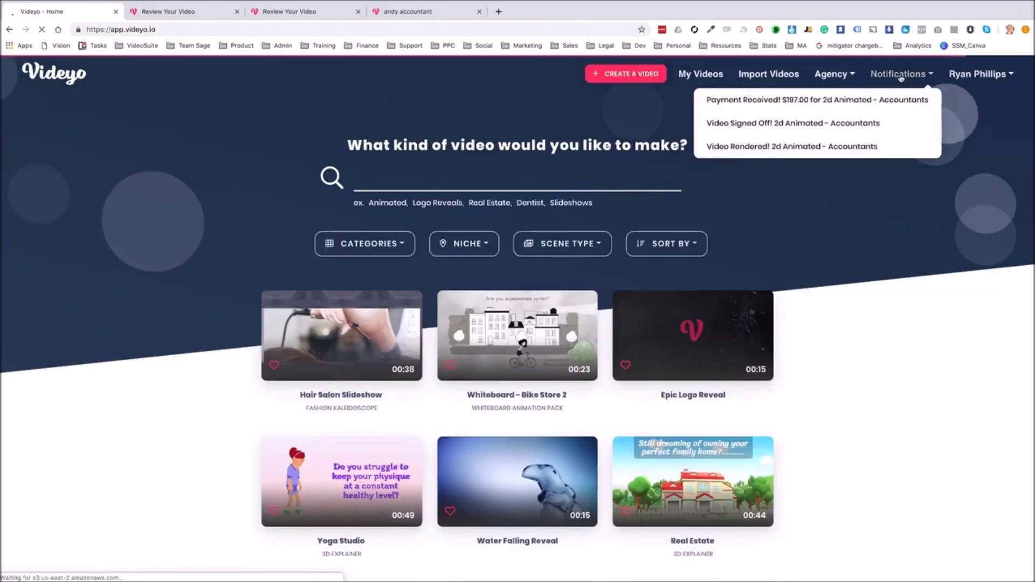
left_click(840, 101)
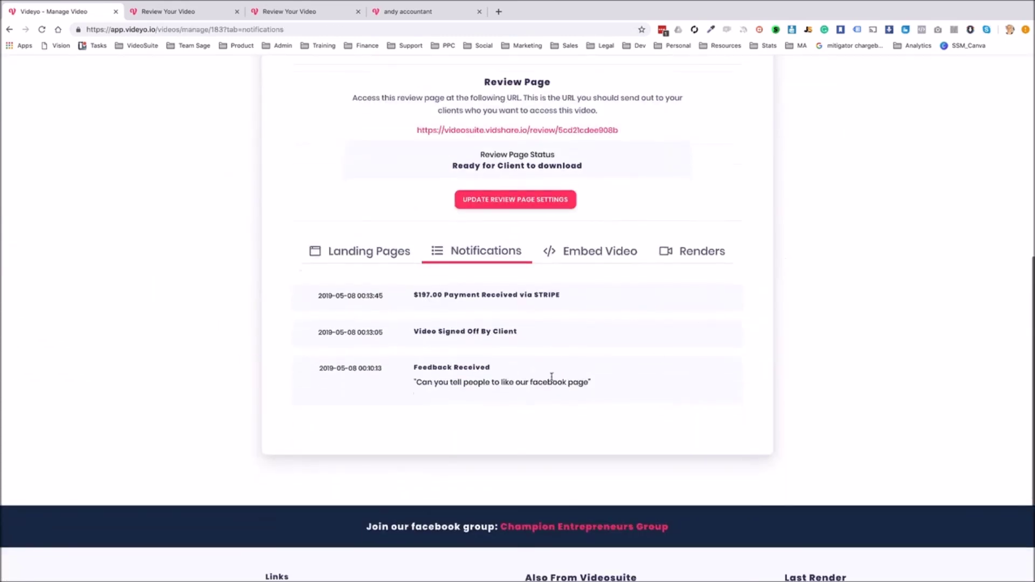
scroll(623, 312, "up", 1)
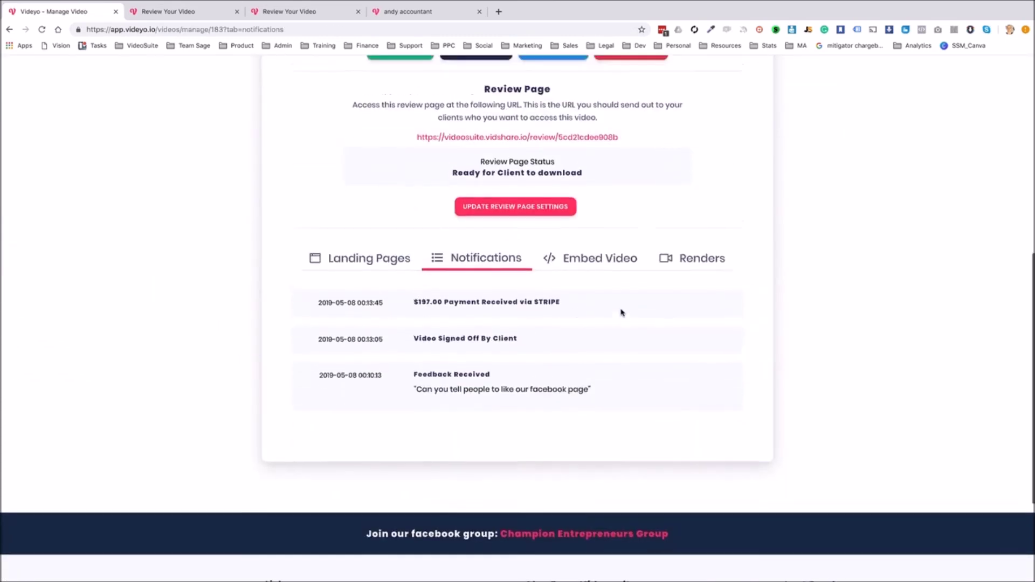
scroll(622, 313, "up", 5)
left_click(189, 13)
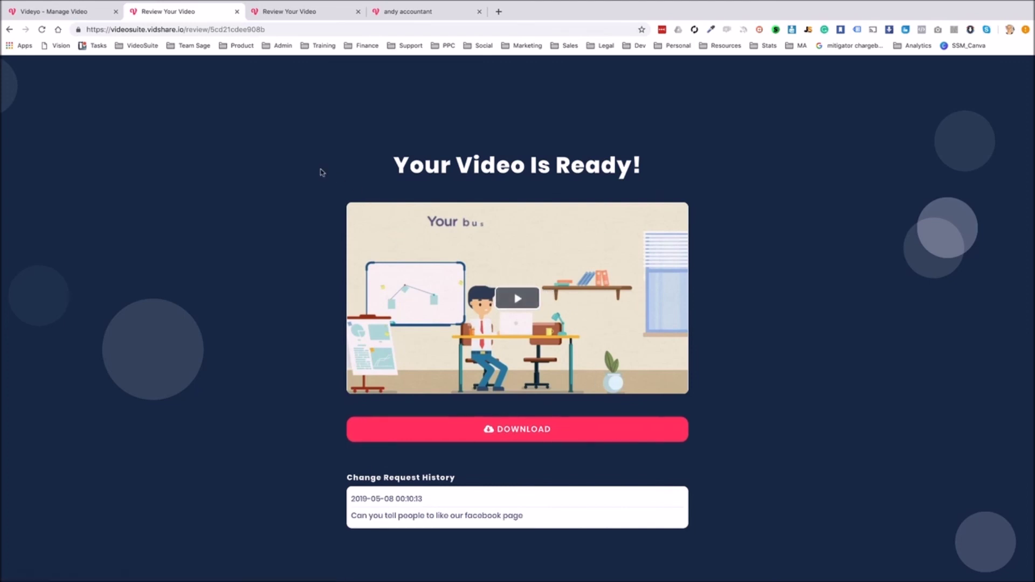
Go from the manage page to the Videyo home page, then switch to the accountant's landing page
left_click(77, 12)
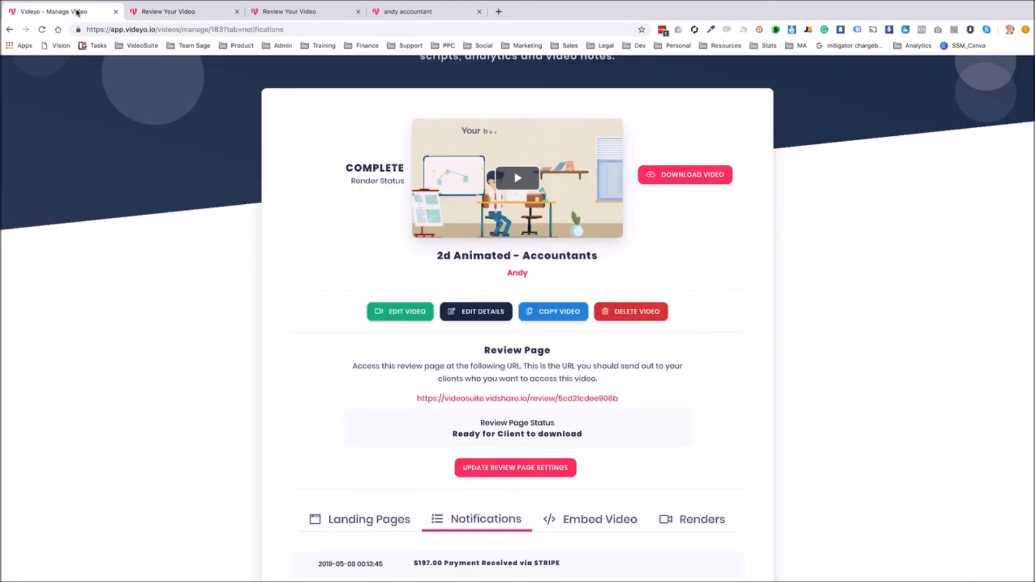
scroll(190, 275, "up", 3)
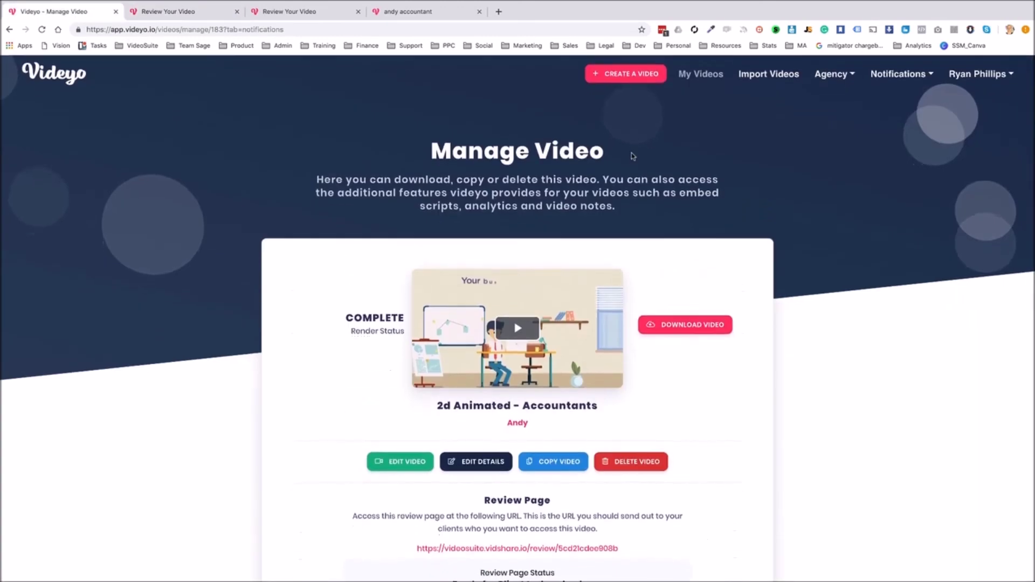
left_click(62, 76)
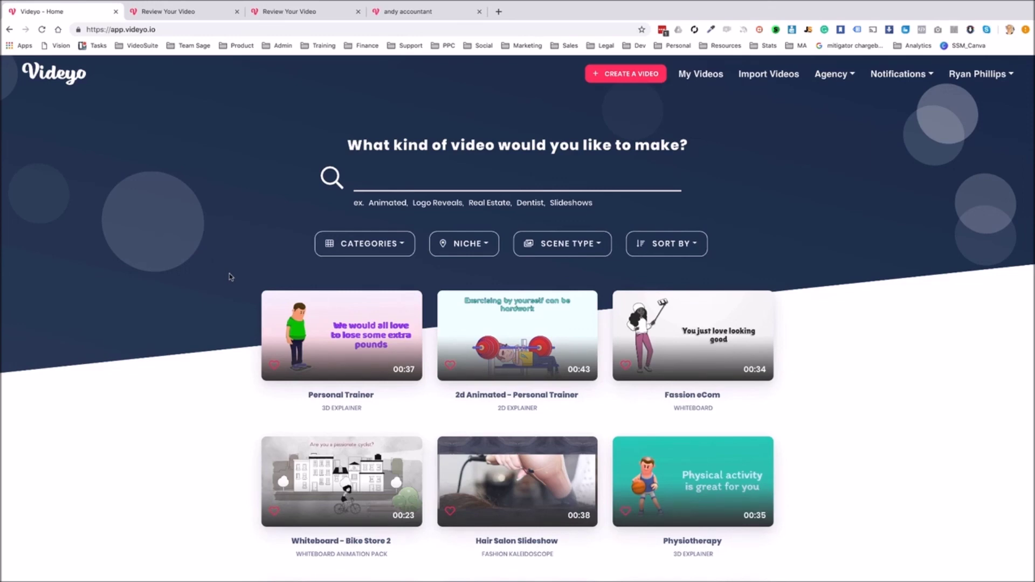
key("super+4")
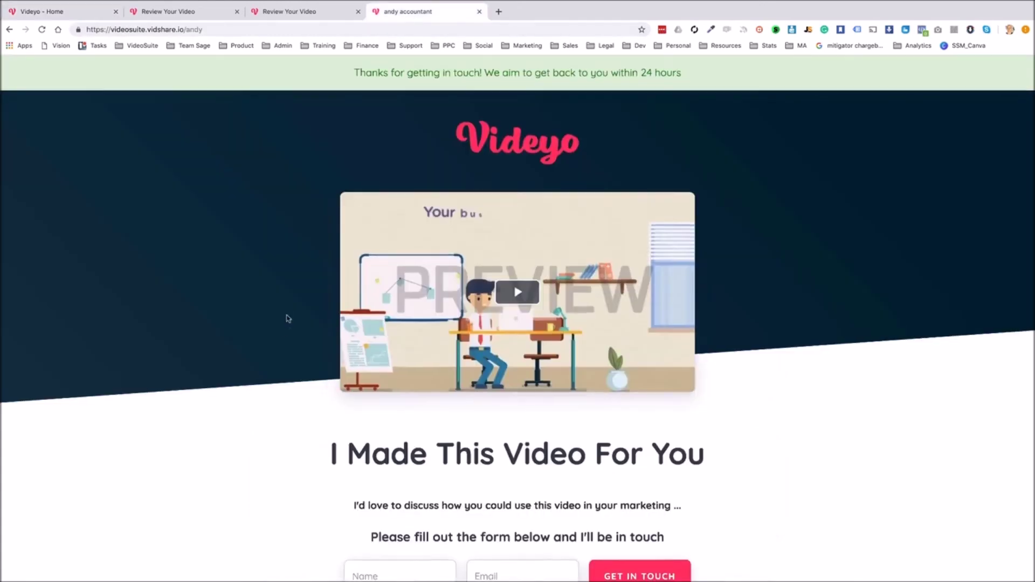
Switch between the two review tabs, comparing the paid clean download with the unsigned watermarked preview
scroll(288, 319, "down", 2)
scroll(287, 319, "up", 2)
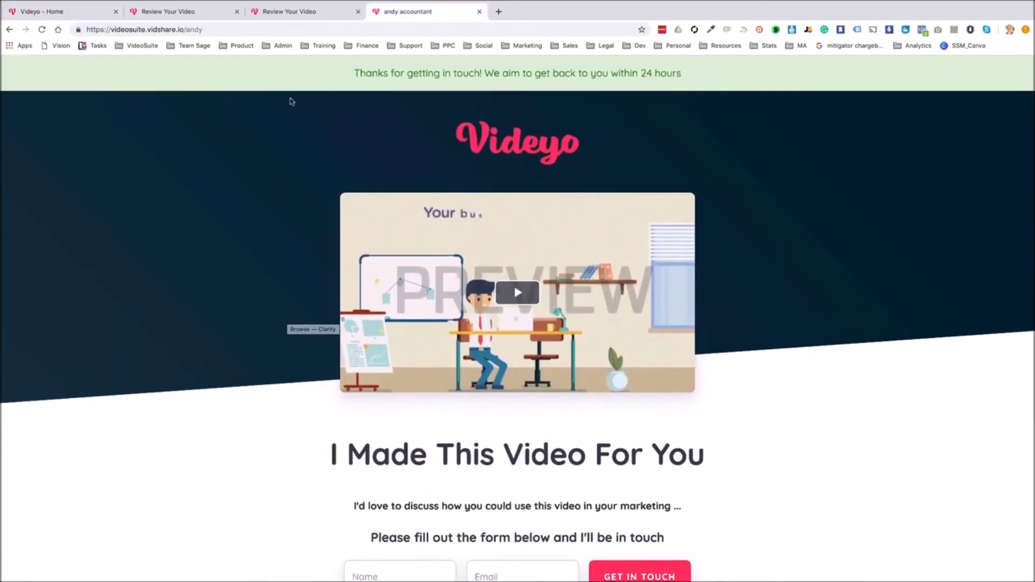
left_click(294, 14)
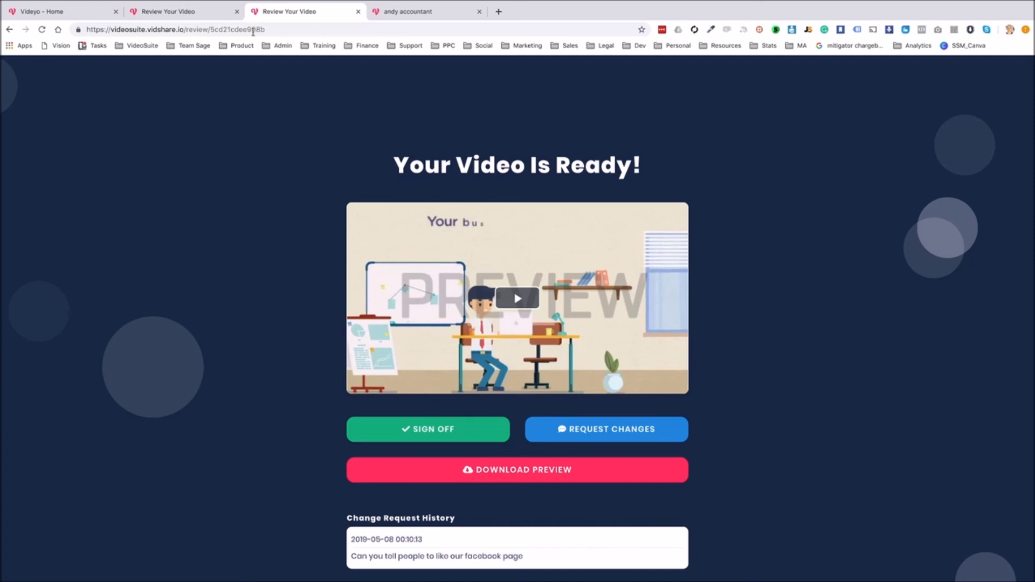
left_click(206, 15)
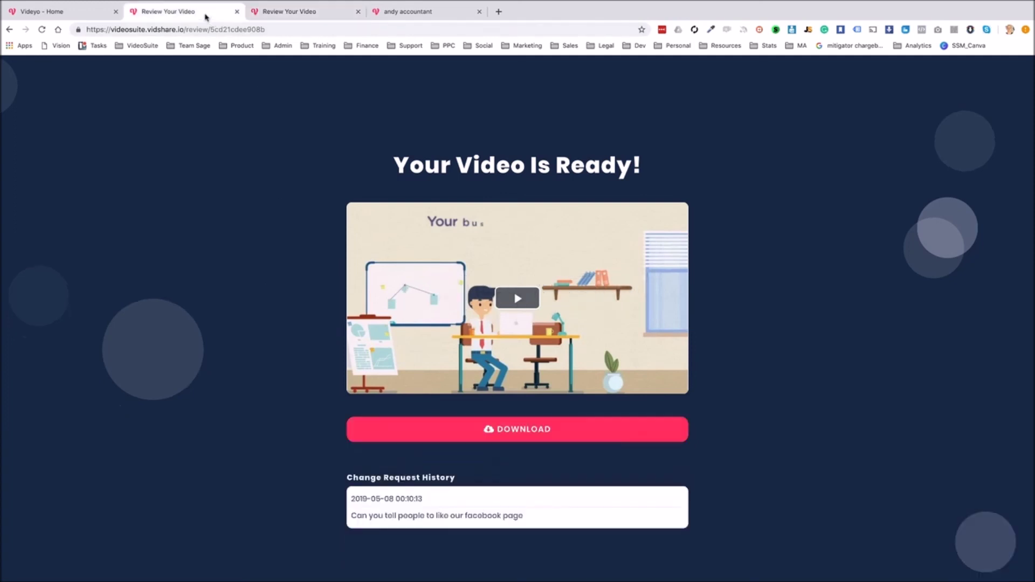
left_click(280, 16)
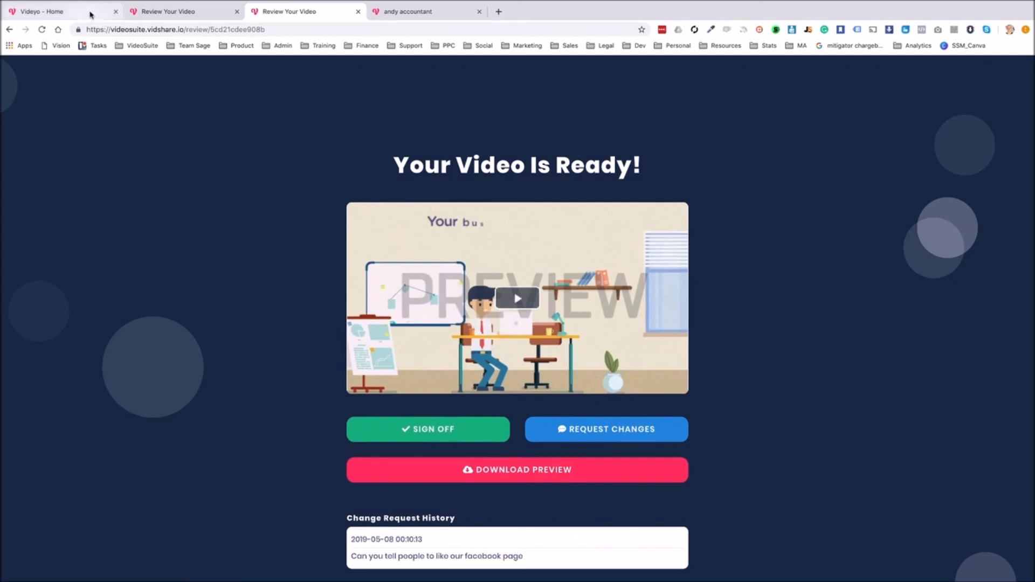
left_click(167, 13)
Confirm Agency > Clients lists the accountant with 1 video and $197 revenue, then return home
left_click(85, 12)
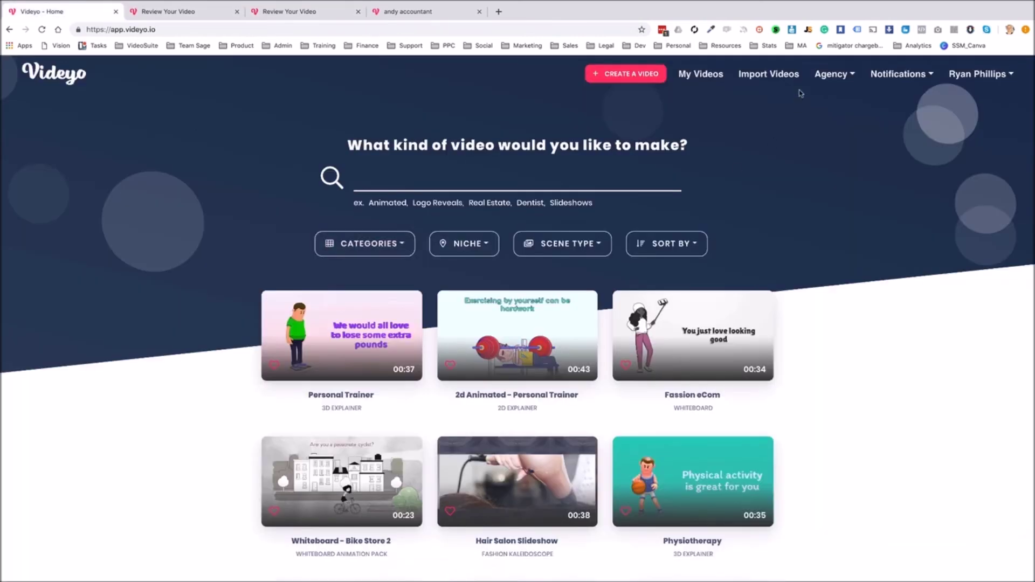
left_click(833, 75)
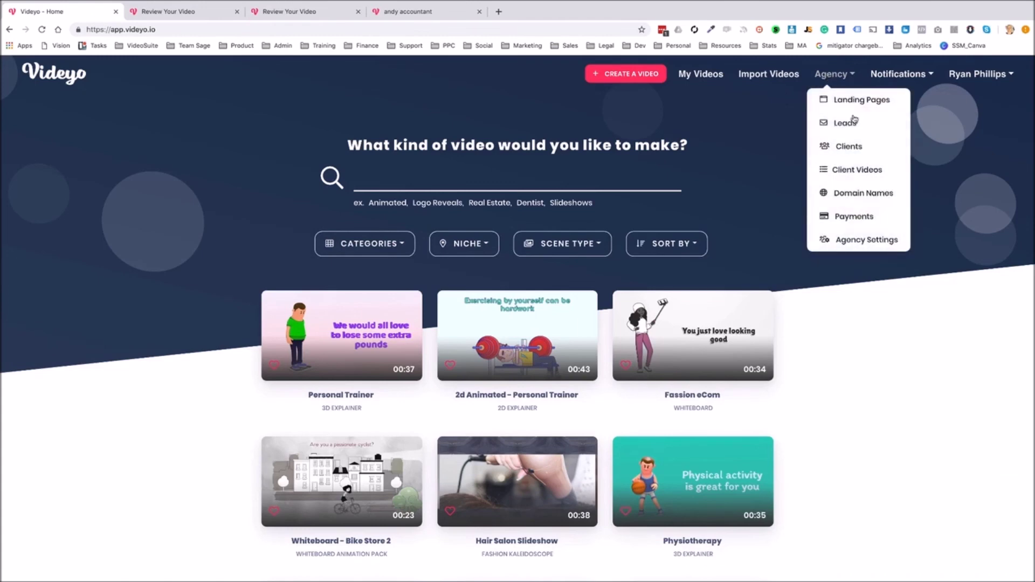
left_click(855, 151)
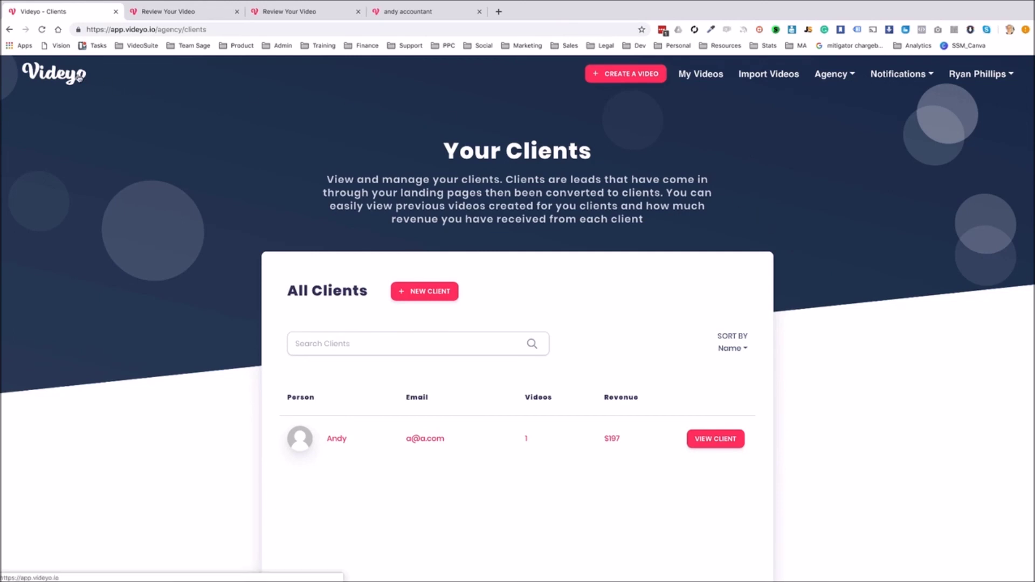
left_click(79, 78)
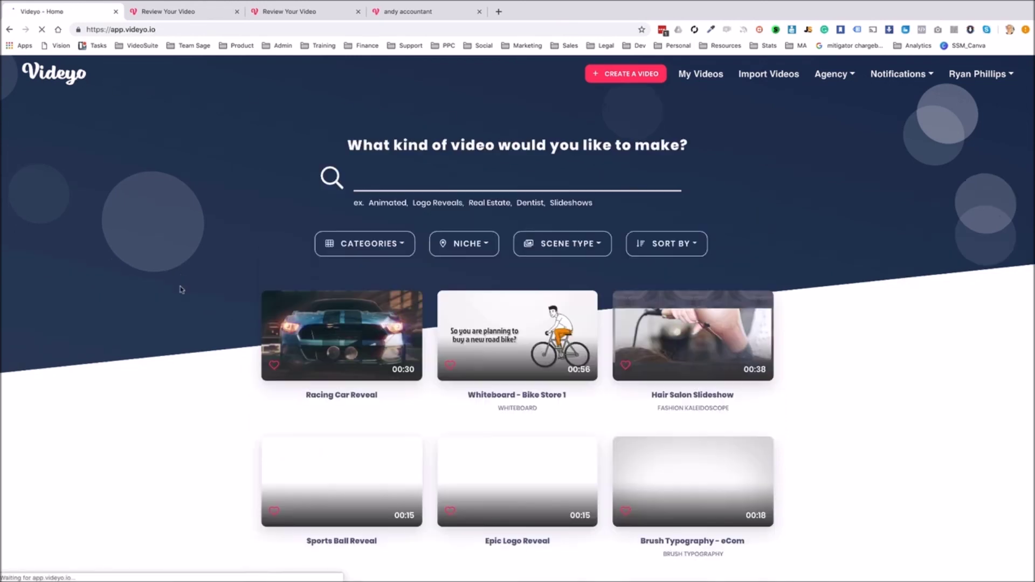